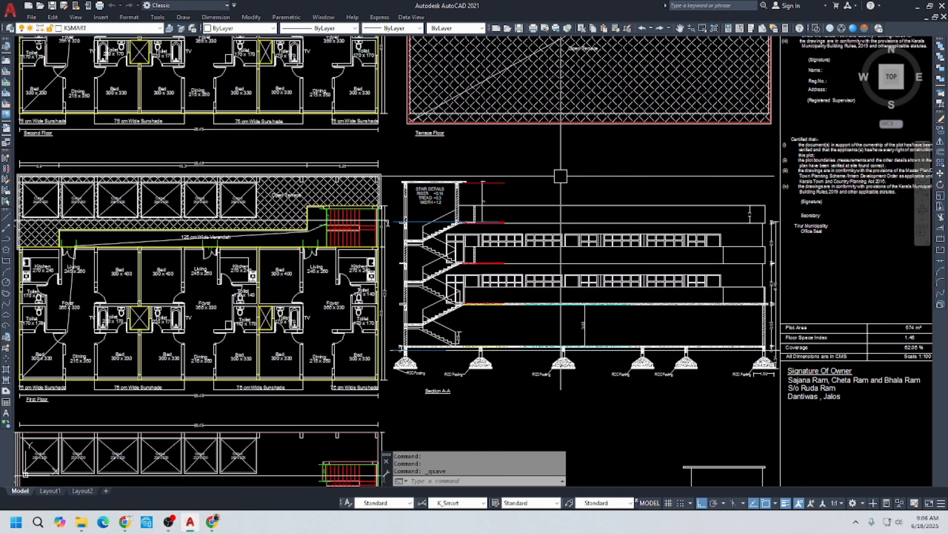
Examine the overall drawing sheet and the ground floor plan with its shops, toilets and inside parking area.
scroll(561, 176, down, 10)
scroll(554, 190, up, 5)
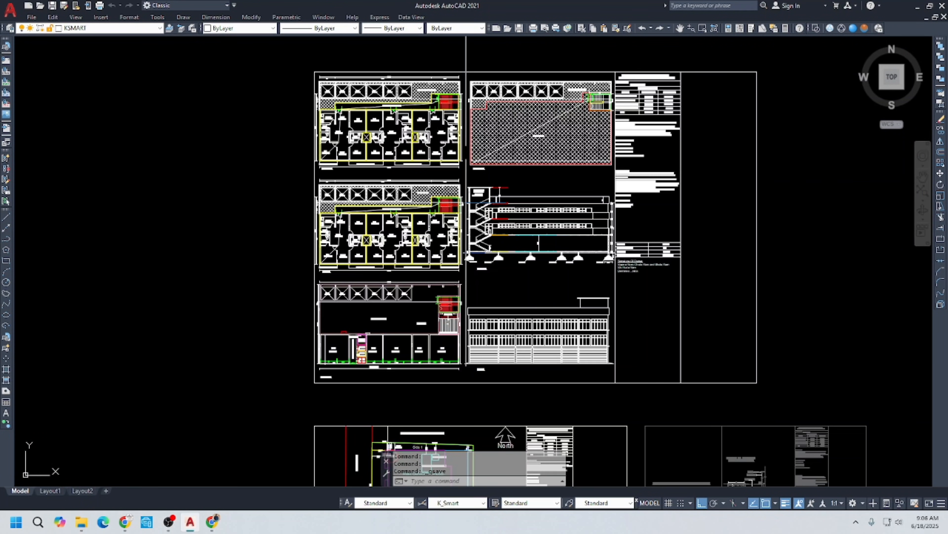
scroll(441, 115, up, 2)
scroll(467, 150, down, 3)
middle_drag(515, 253, 485, 177)
scroll(424, 175, up, 3)
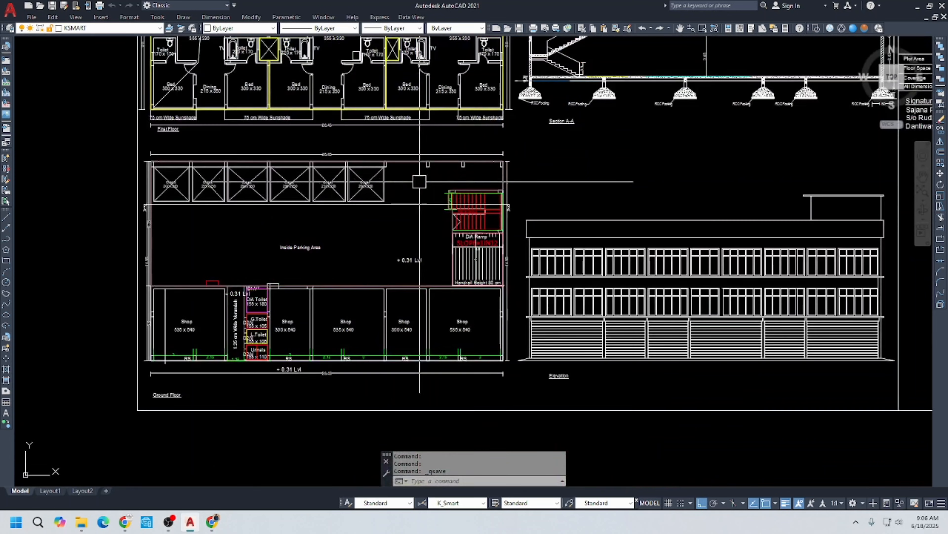
mouse_move(383, 239)
middle_down()
mouse_move(498, 193)
mouse_move(465, 220)
middle_up()
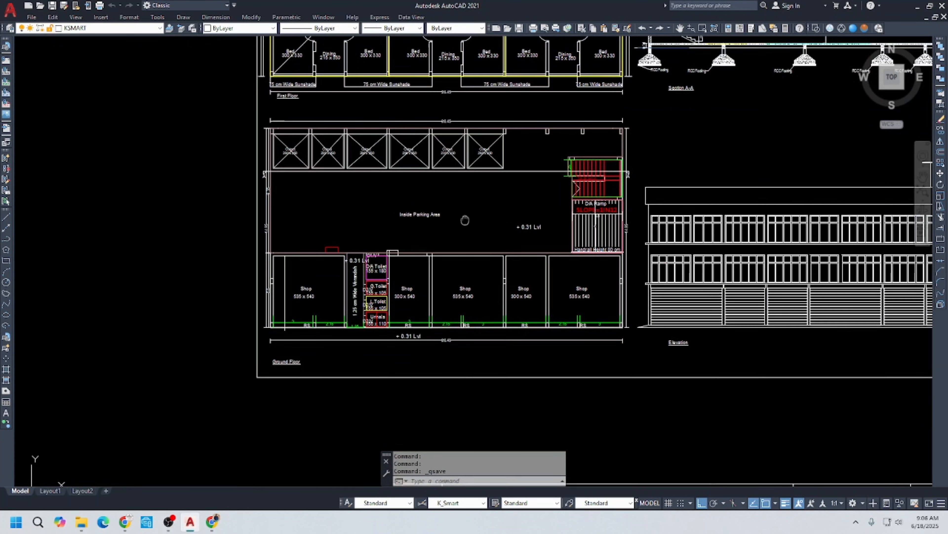
scroll(465, 220, up, 4)
scroll(470, 223, down, 4)
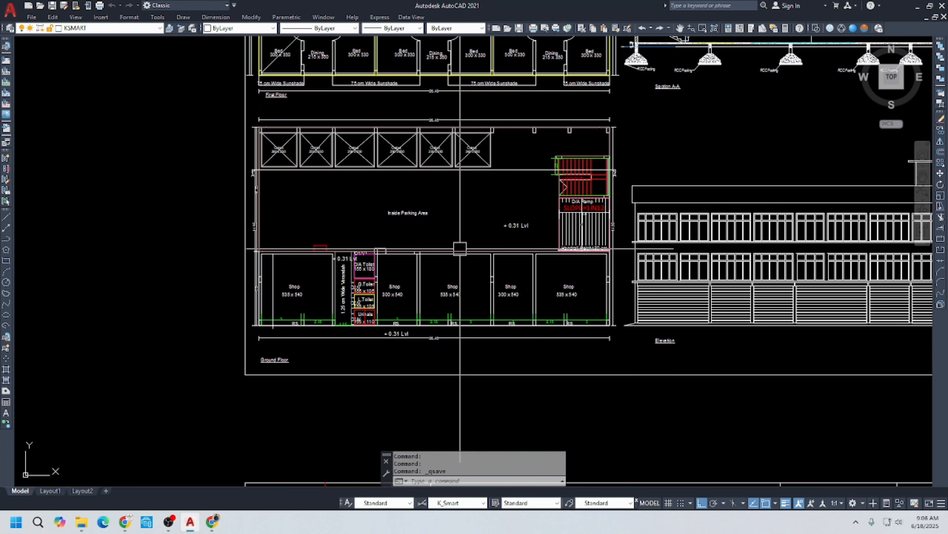
Examine the first, second and terrace floor plans together with the section and elevation.
scroll(460, 248, down, 4)
scroll(468, 195, up, 2)
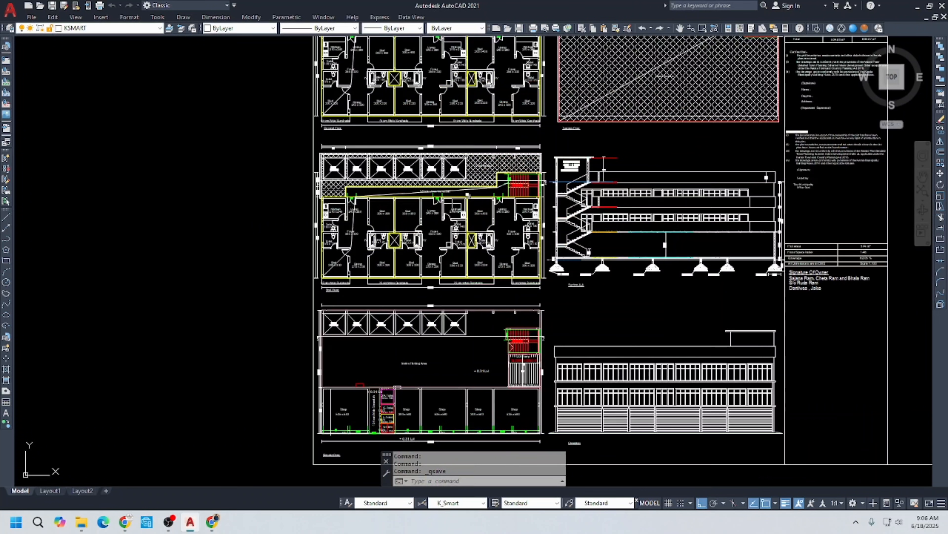
scroll(459, 105, up, 2)
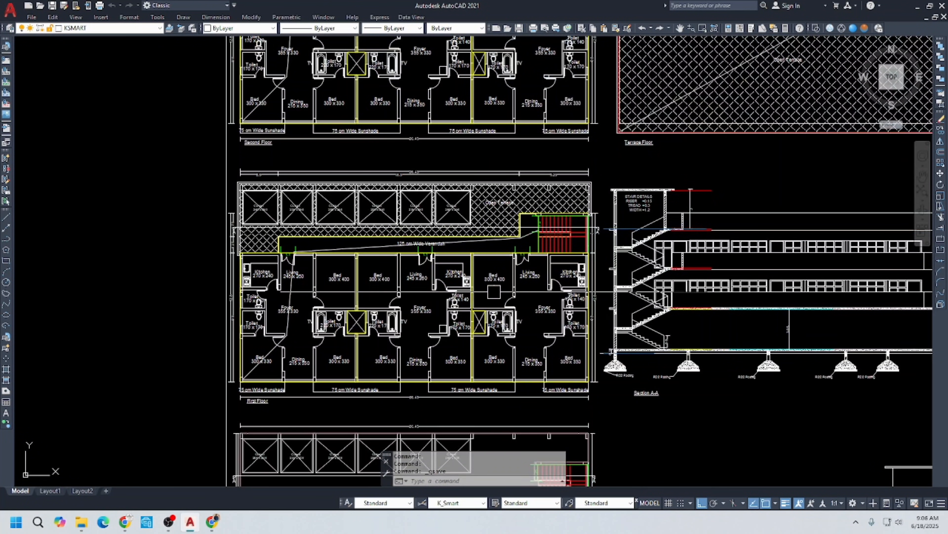
middle_drag(490, 160, 491, 291)
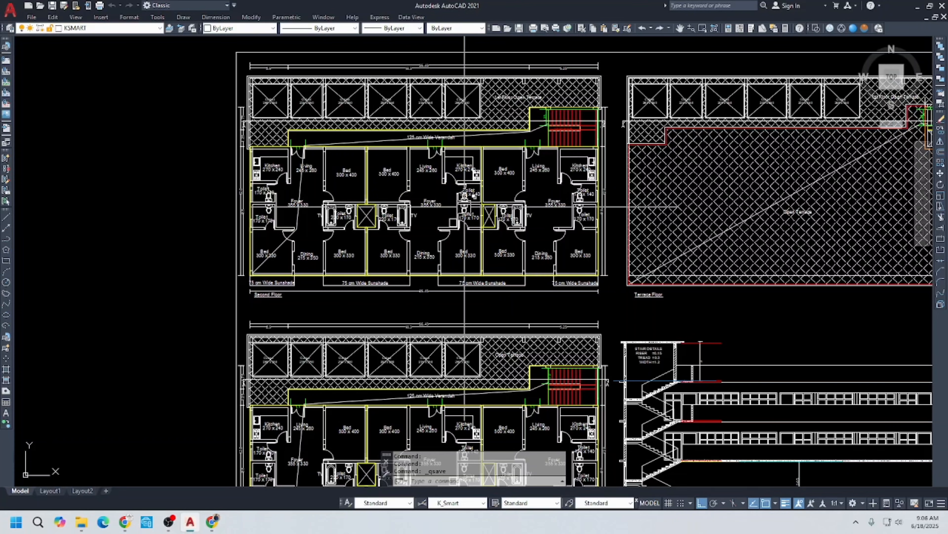
scroll(455, 205, down, 4)
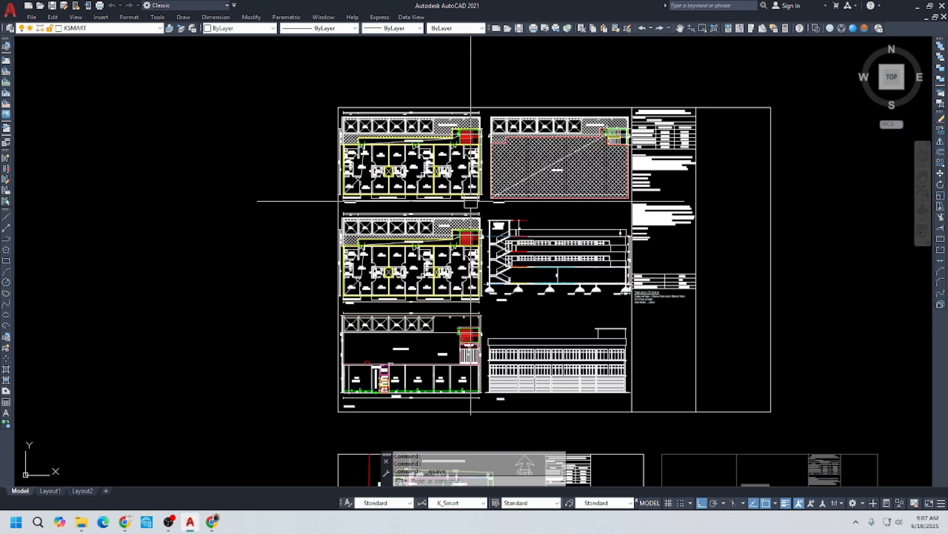
scroll(593, 215, up, 3)
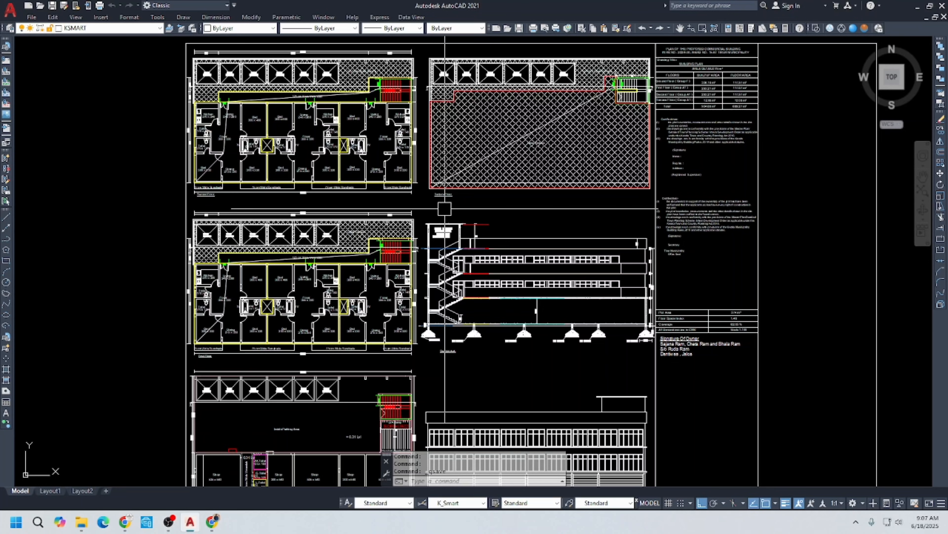
scroll(445, 209, down, 4)
middle_drag(436, 210, 430, 190)
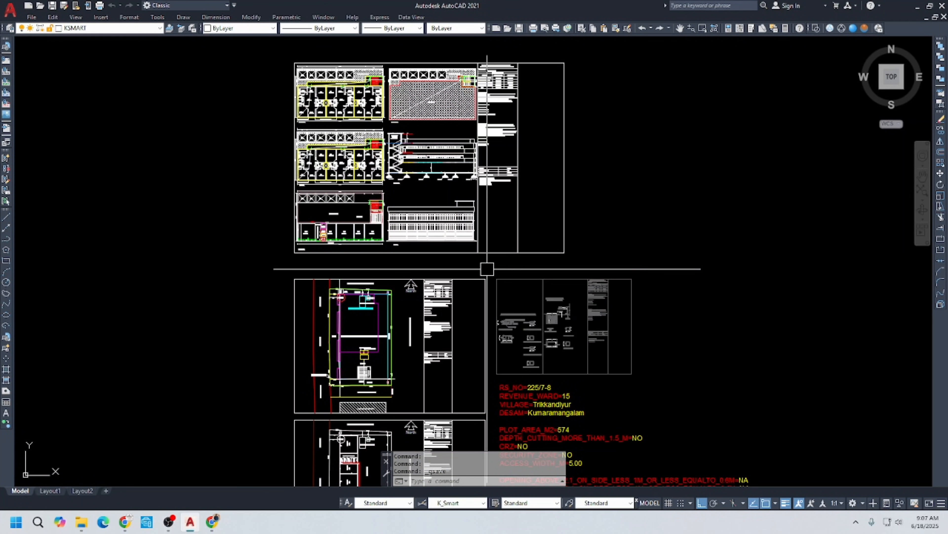
middle_drag(434, 186, 445, 265)
scroll(399, 223, up, 4)
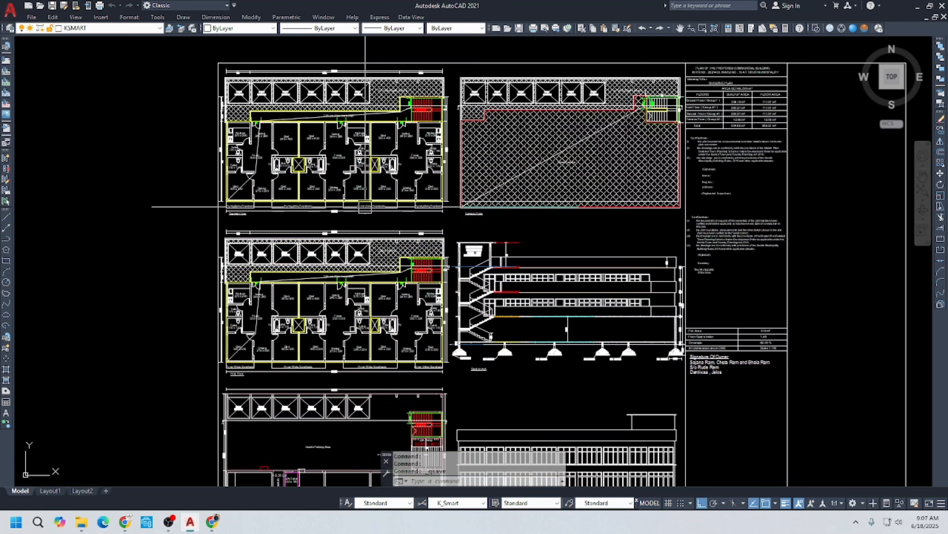
mouse_move(352, 348)
middle_down()
mouse_move(343, 253)
mouse_move(370, 258)
middle_up()
scroll(362, 258, down, 2)
middle_drag(468, 240, 409, 265)
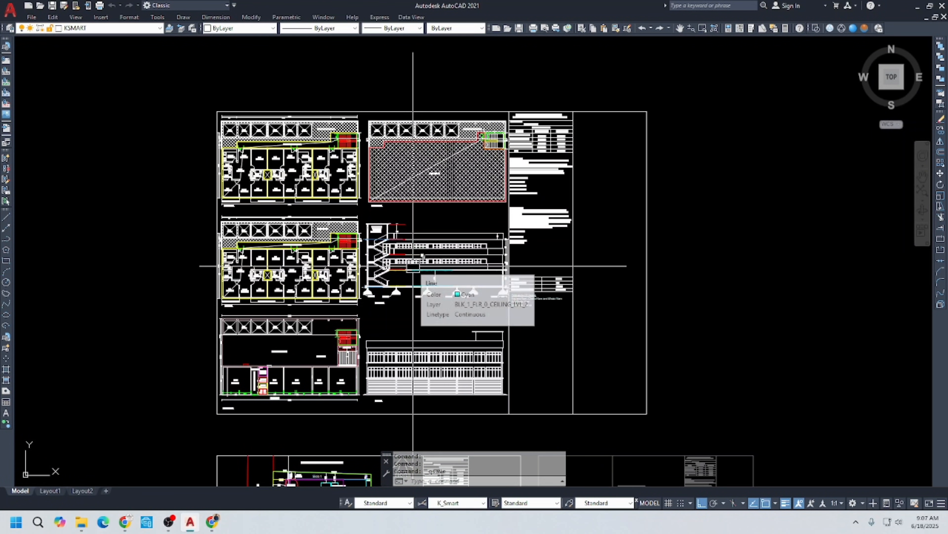
scroll(451, 225, up, 2)
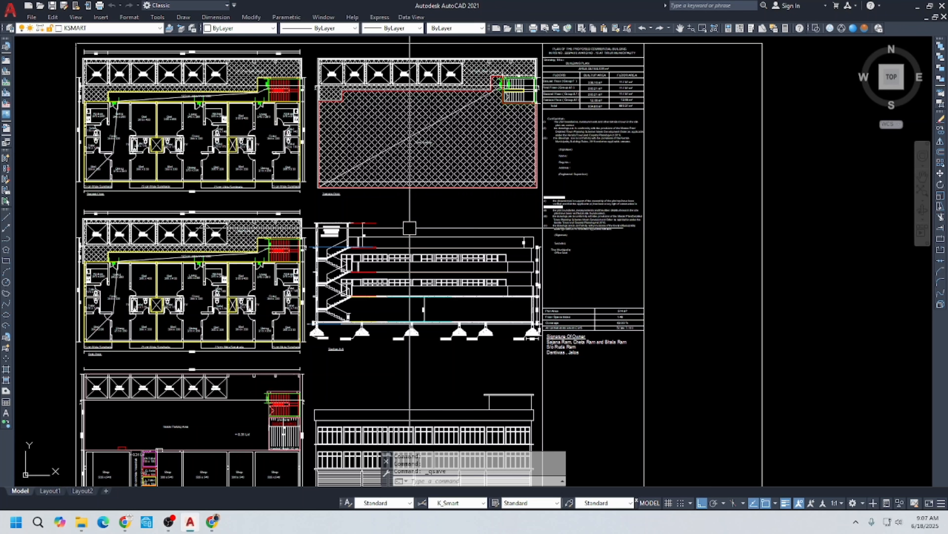
middle_drag(409, 224, 462, 209)
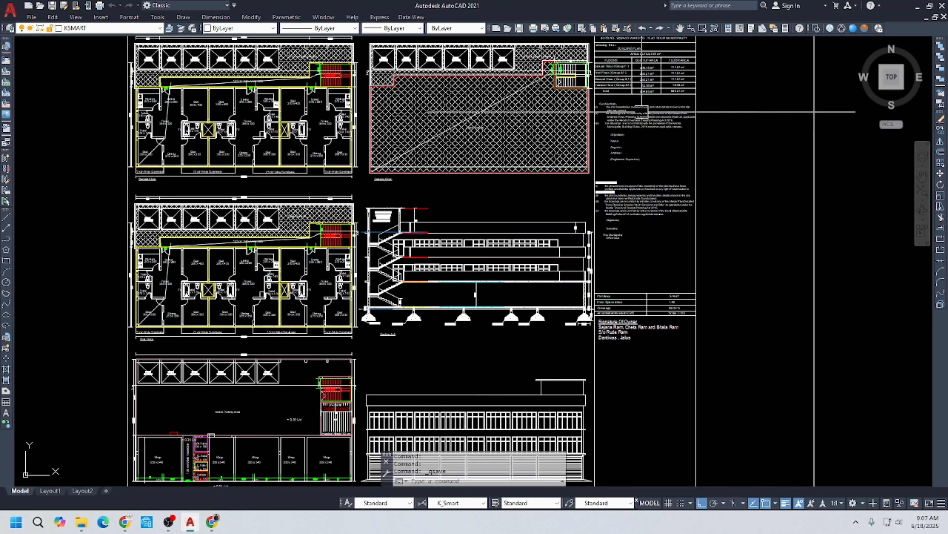
middle_drag(159, 314, 285, 263)
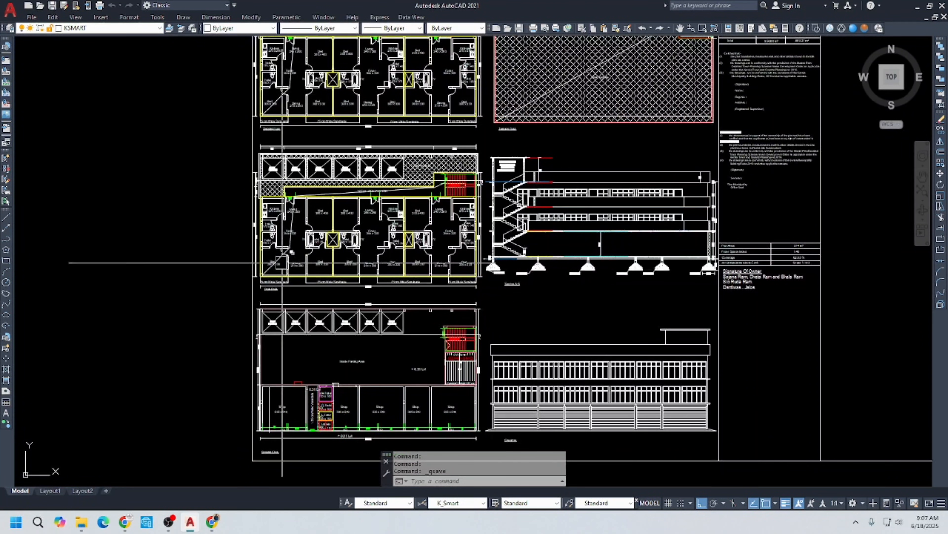
Move the three apartment unit outlines on the first floor plan to layer KSMART and set their colour to ByLayer.
scroll(322, 273, up, 6)
click(445, 279)
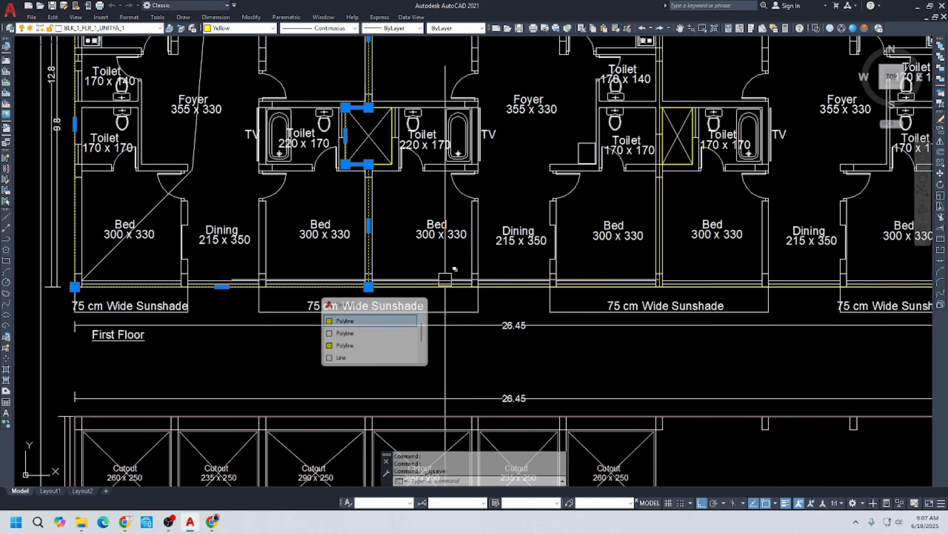
scroll(445, 279, up, 2)
scroll(411, 239, down, 8)
scroll(372, 196, up, 6)
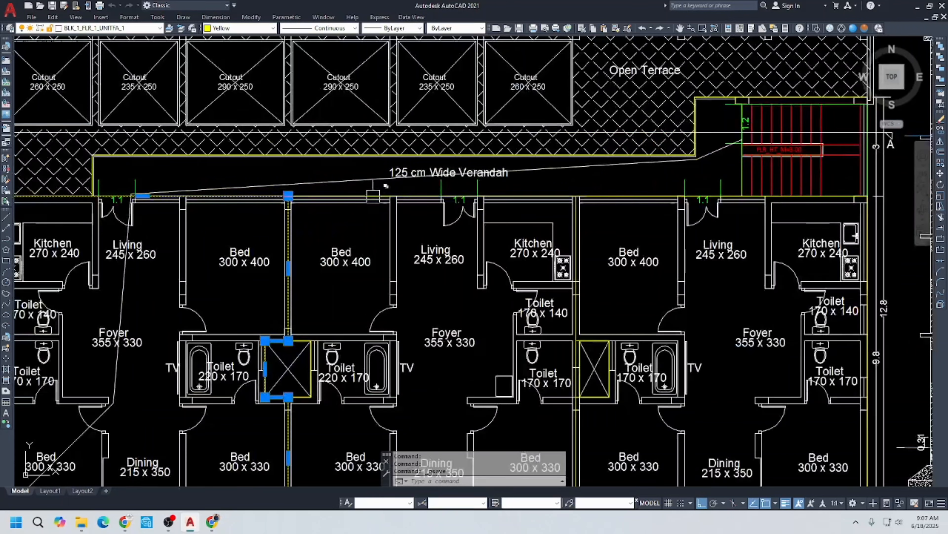
click(366, 219)
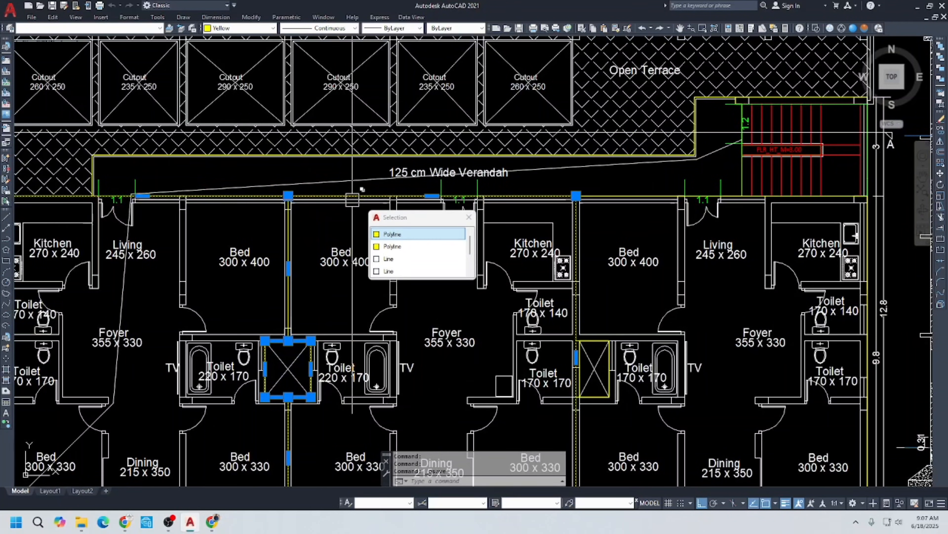
click(387, 234)
middle_drag(389, 239, 251, 226)
click(498, 208)
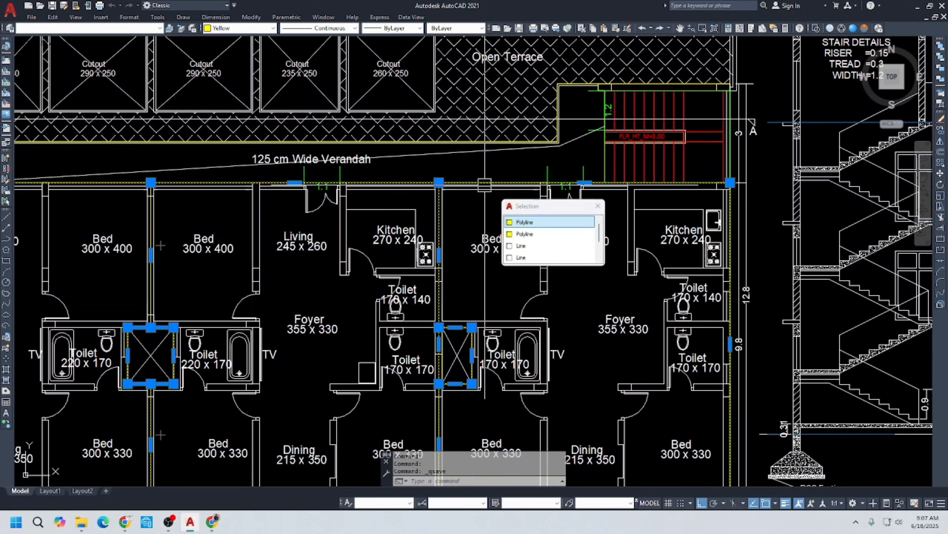
click(515, 223)
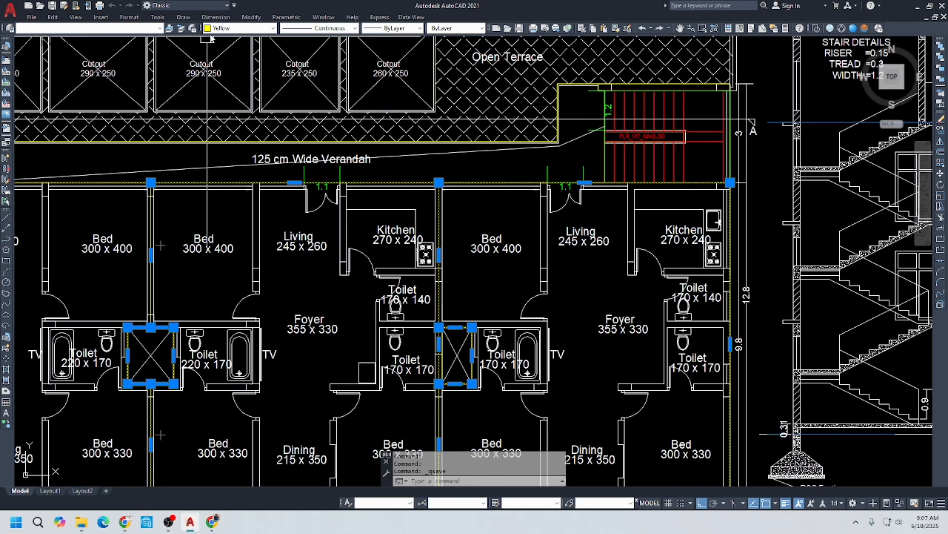
click(146, 29)
key(k)
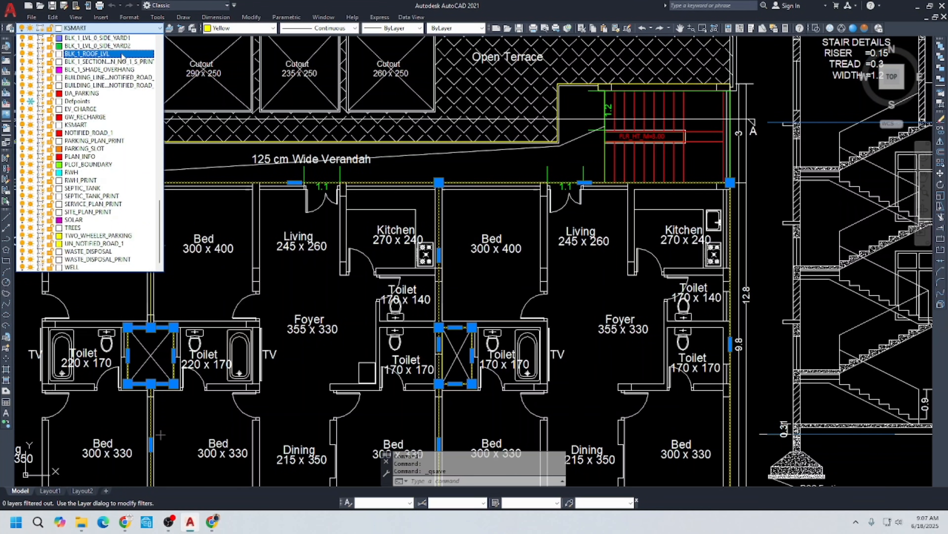
click(86, 121)
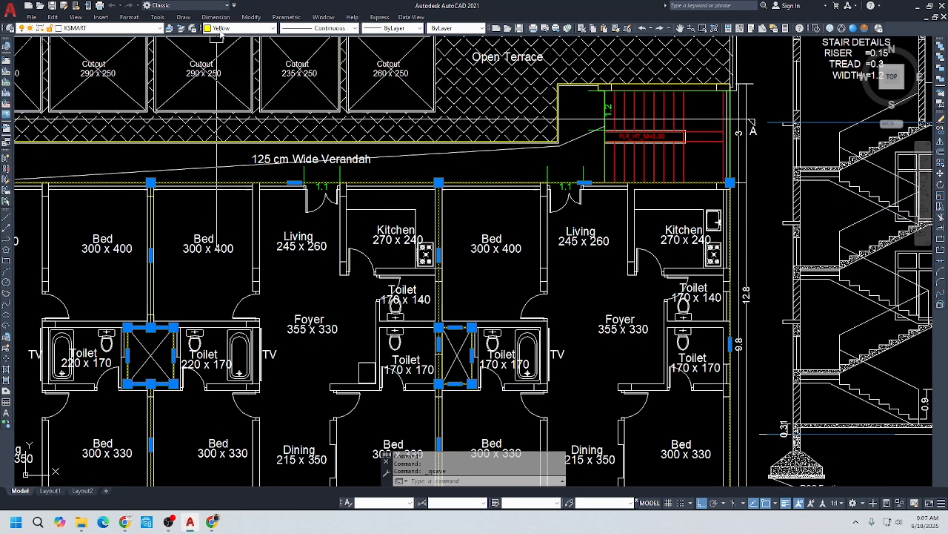
click(239, 28)
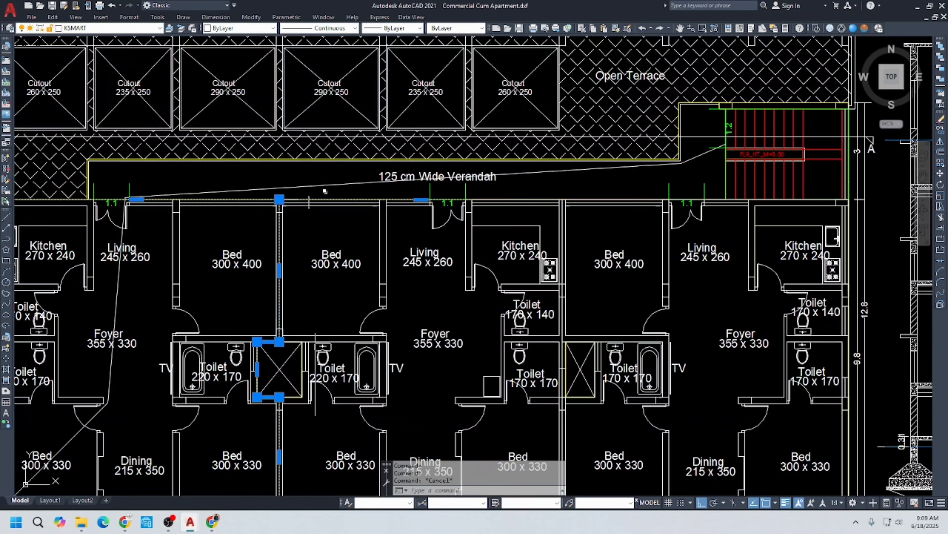
Check the layer and colour of the apartment unit outlines on the first and second floor plans by selecting them.
click(322, 199)
scroll(205, 180, down, 5)
right_click(378, 205)
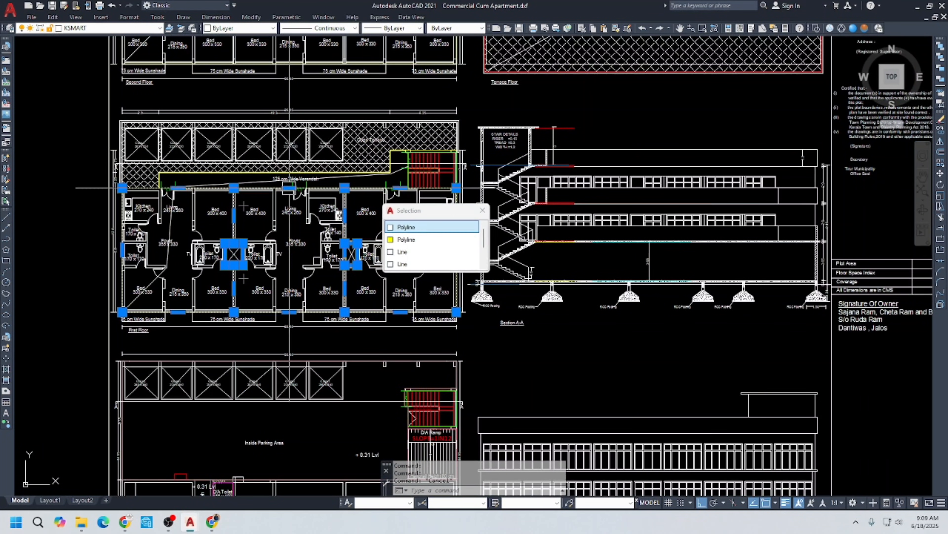
scroll(379, 204, down, 3)
scroll(267, 117, up, 4)
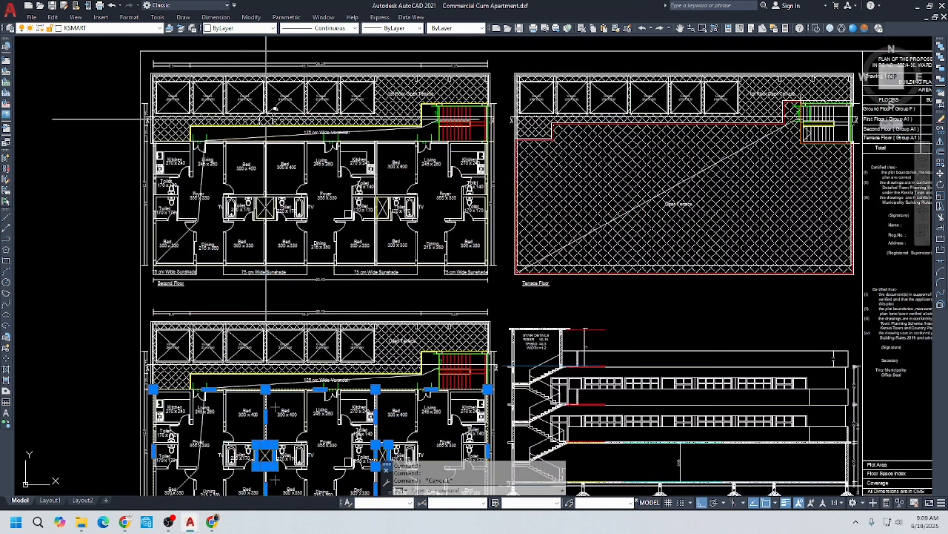
scroll(263, 137, up, 2)
click(268, 143)
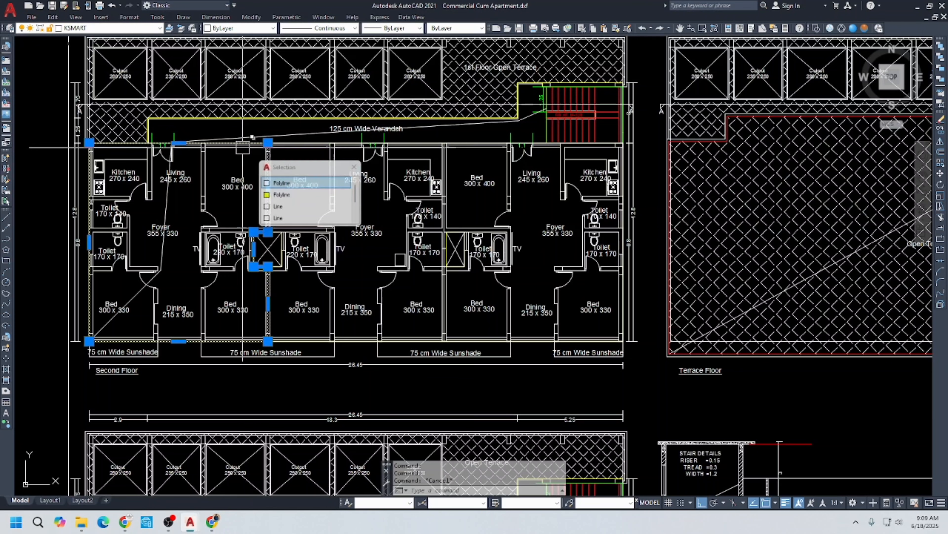
click(286, 140)
scroll(224, 148, down, 2)
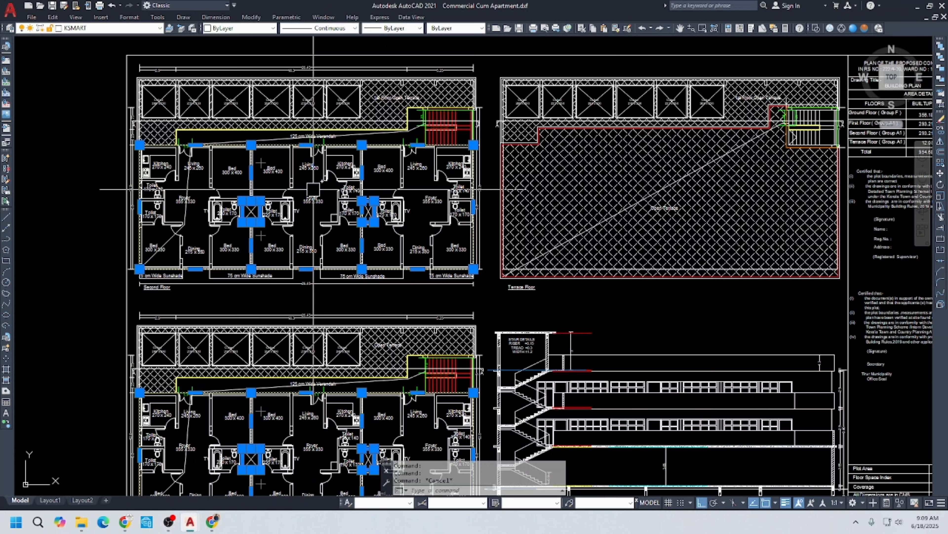
key(Escape)
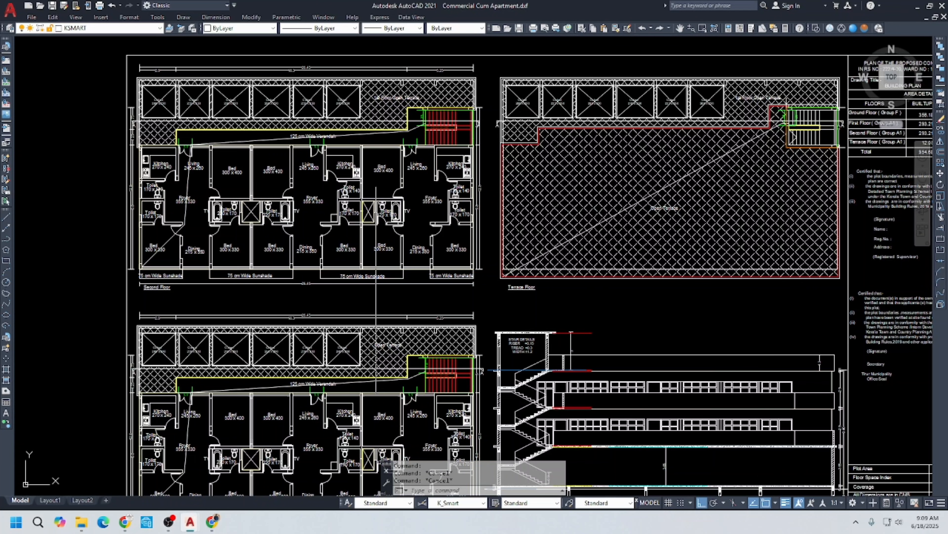
Save the drawing and review the first and ground floor plans.
key(ctrl+s)
scroll(342, 253, down, 2)
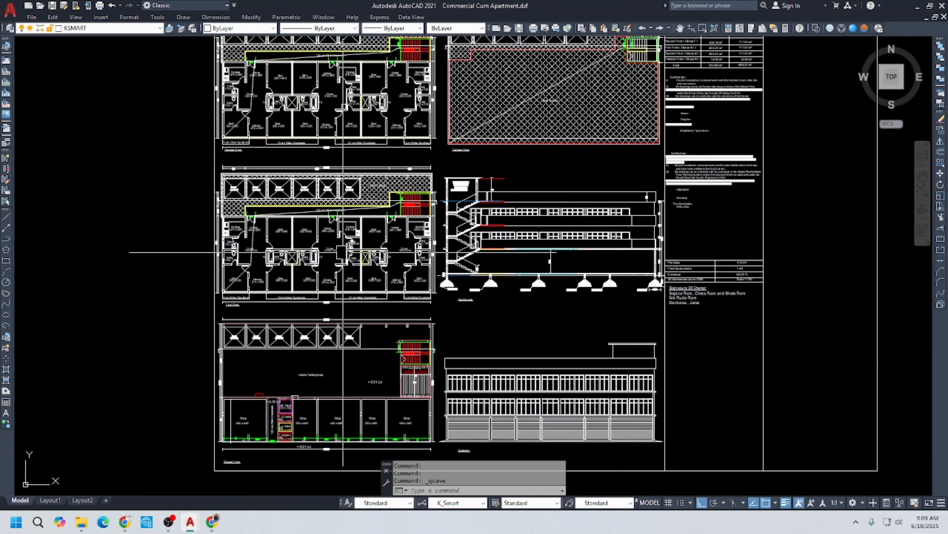
scroll(307, 264, up, 2)
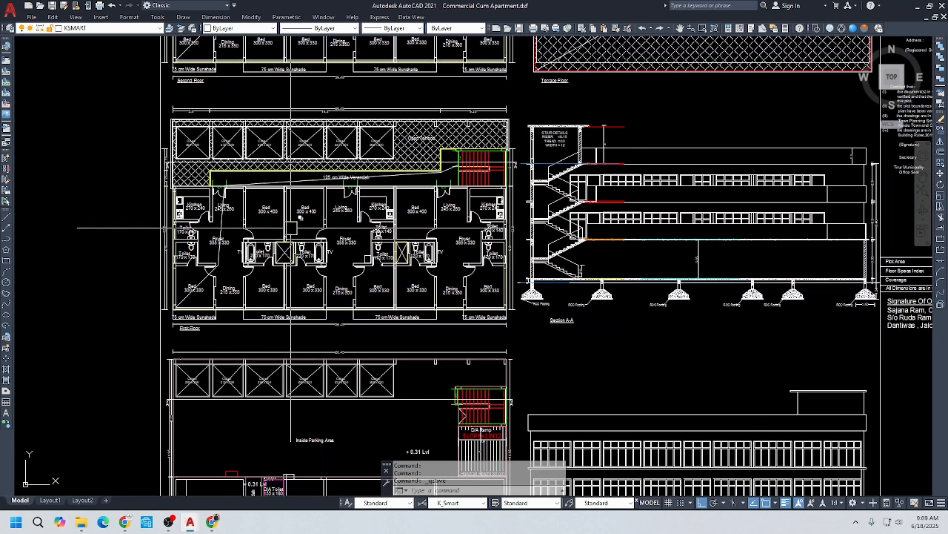
scroll(291, 227, up, 2)
scroll(296, 228, down, 2)
middle_drag(291, 324, 291, 255)
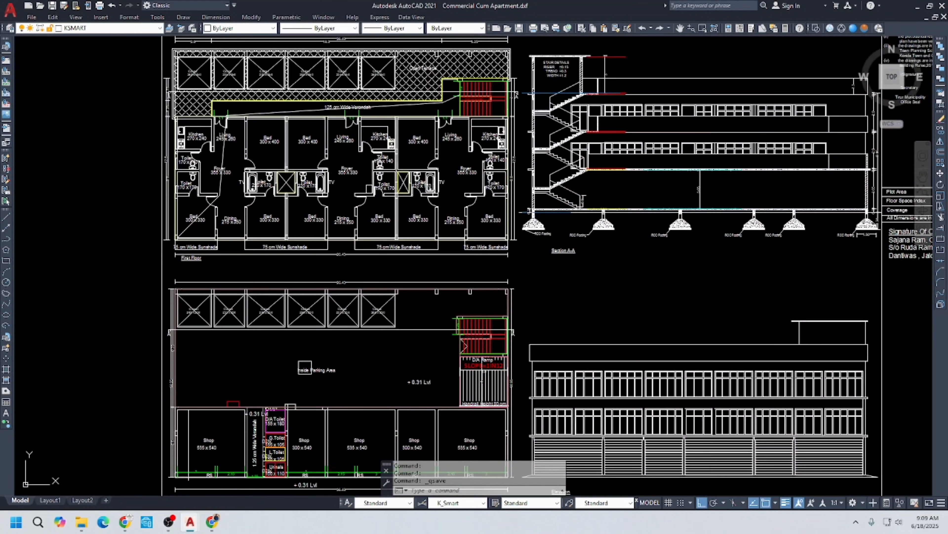
scroll(286, 226, up, 3)
Switch to the KSmart layer matrix drawing and find the special provisions table for A1 residential apartments/flats.
key(ctrl+Tab)
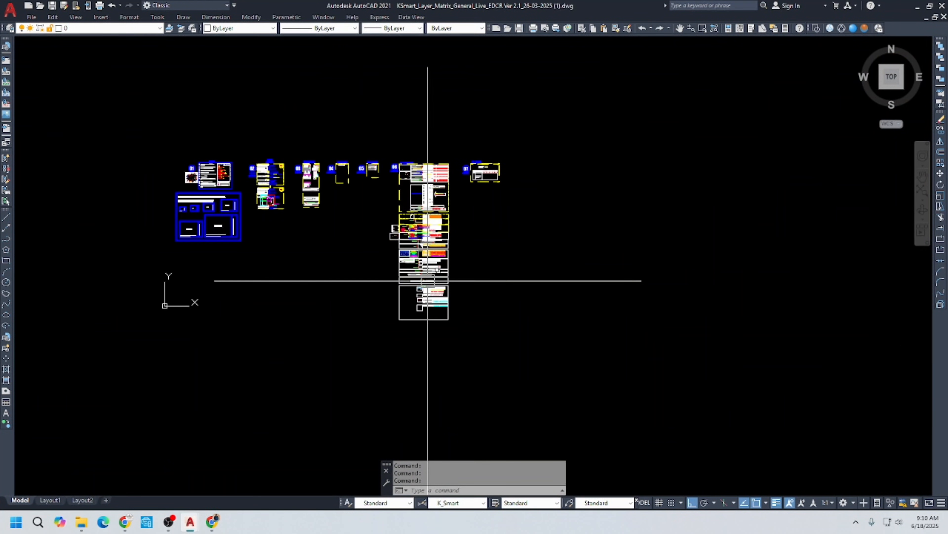
scroll(429, 277, up, 3)
scroll(459, 221, up, 2)
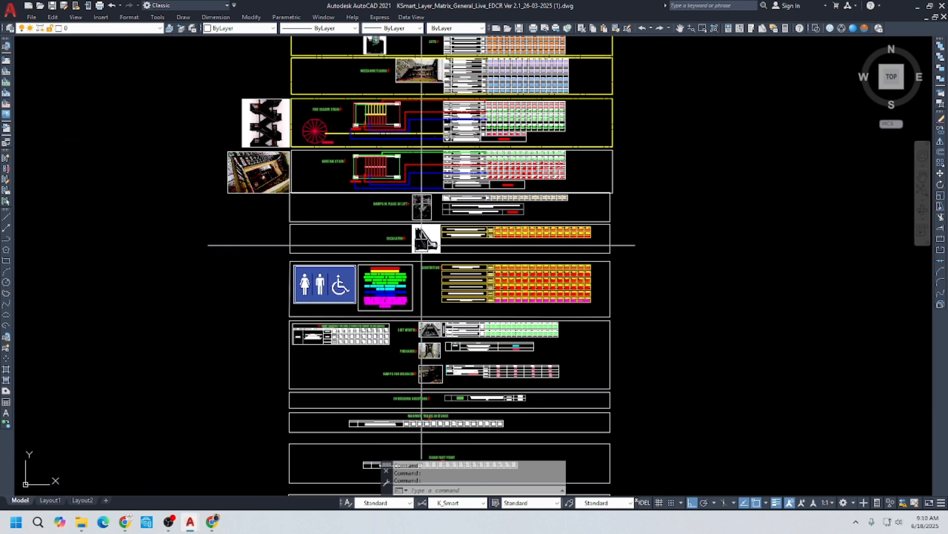
scroll(343, 262, down, 2)
scroll(367, 326, up, 4)
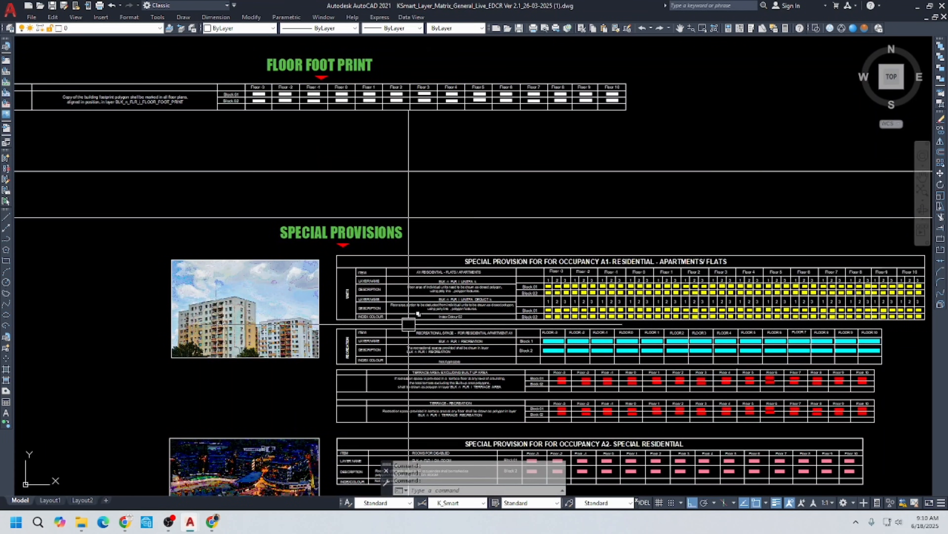
middle_drag(415, 322, 313, 208)
scroll(408, 167, up, 1)
middle_drag(465, 169, 383, 226)
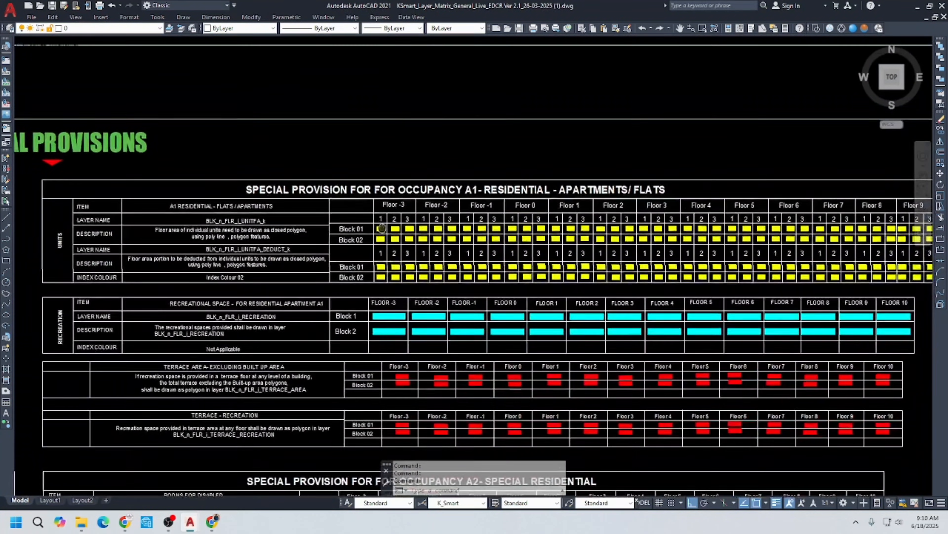
Examine the layer name, description and floor columns for individual unit floor areas in the A1 apartments/flats table.
scroll(166, 207, up, 2)
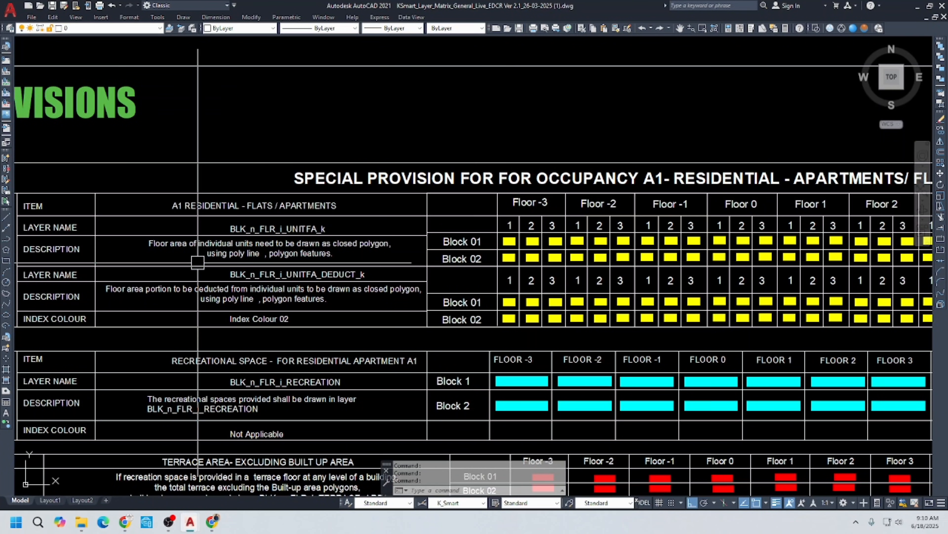
middle_drag(191, 262, 185, 237)
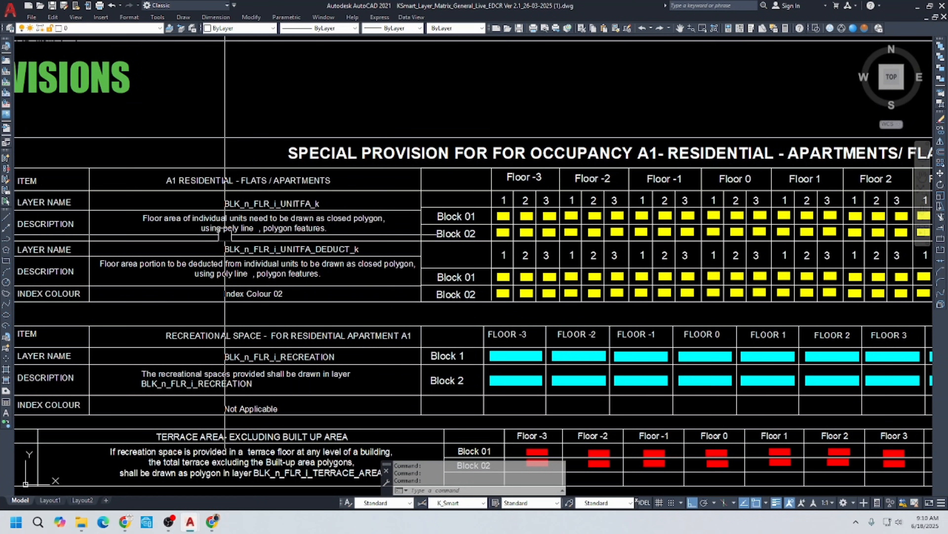
middle_drag(281, 236, 256, 237)
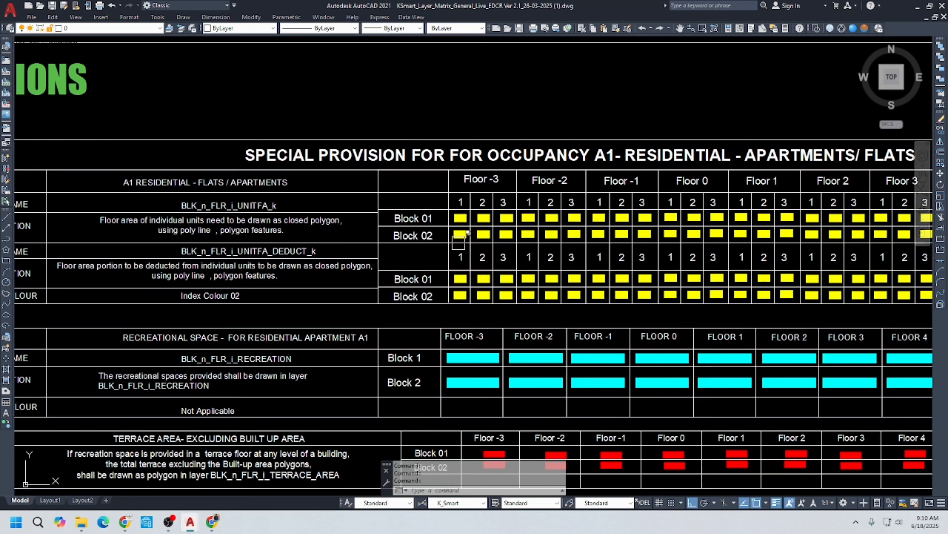
middle_drag(424, 231, 309, 239)
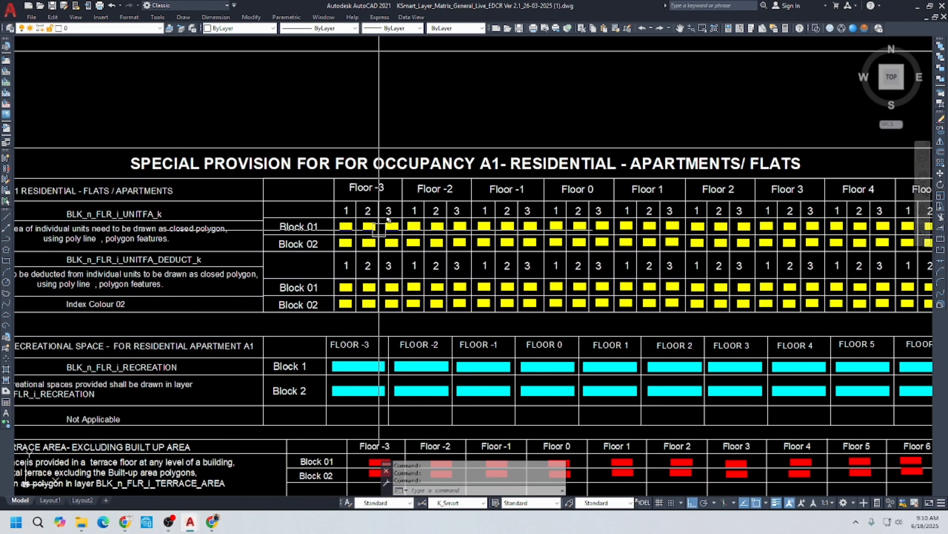
middle_drag(475, 231, 448, 236)
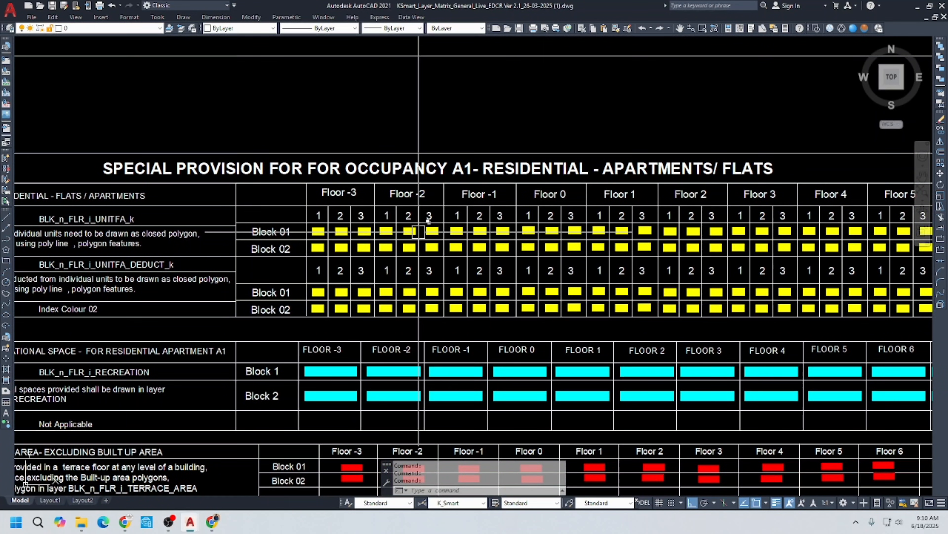
key(Escape)
middle_drag(520, 233, 401, 239)
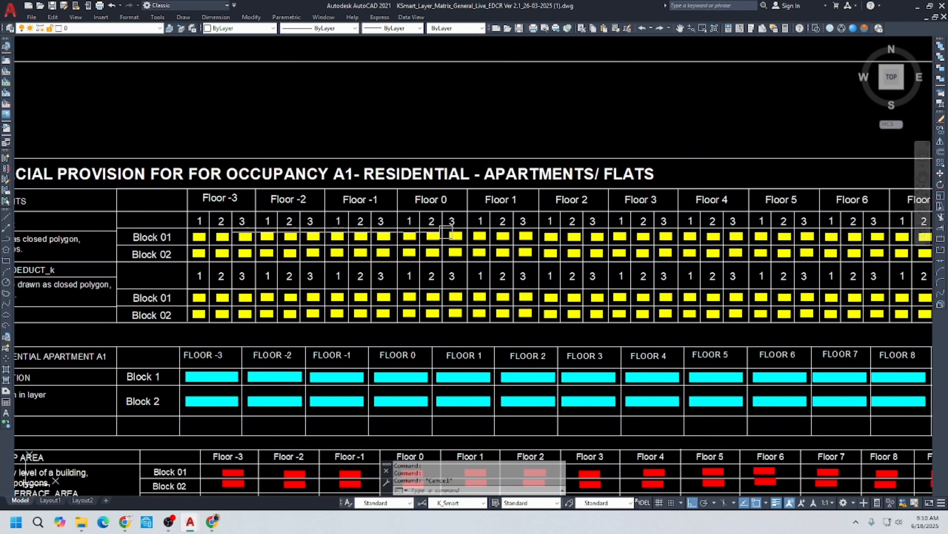
Copy the three yellow Block 01 UNITFA hatch samples for units 1, 2 and 3 under Floor 1.
scroll(510, 236, up, 6)
click(463, 259)
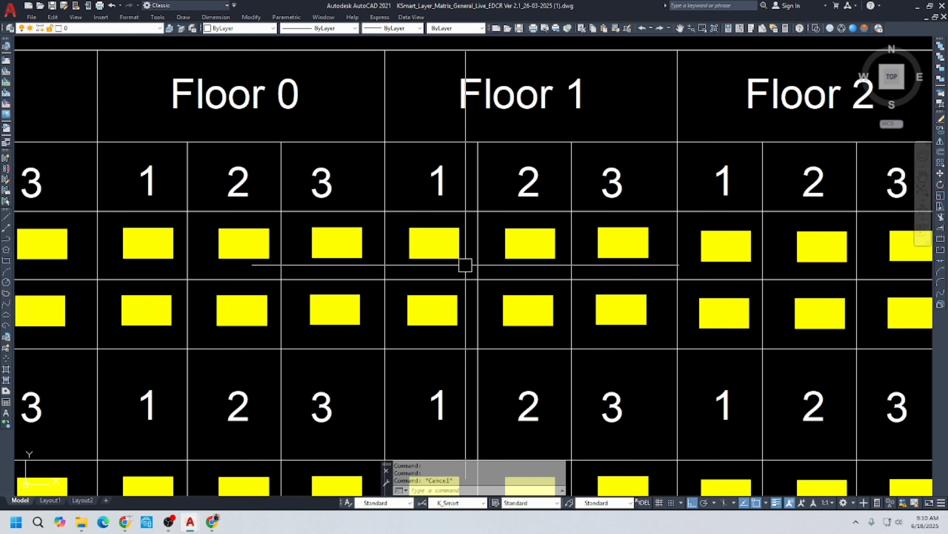
click(516, 262)
click(557, 265)
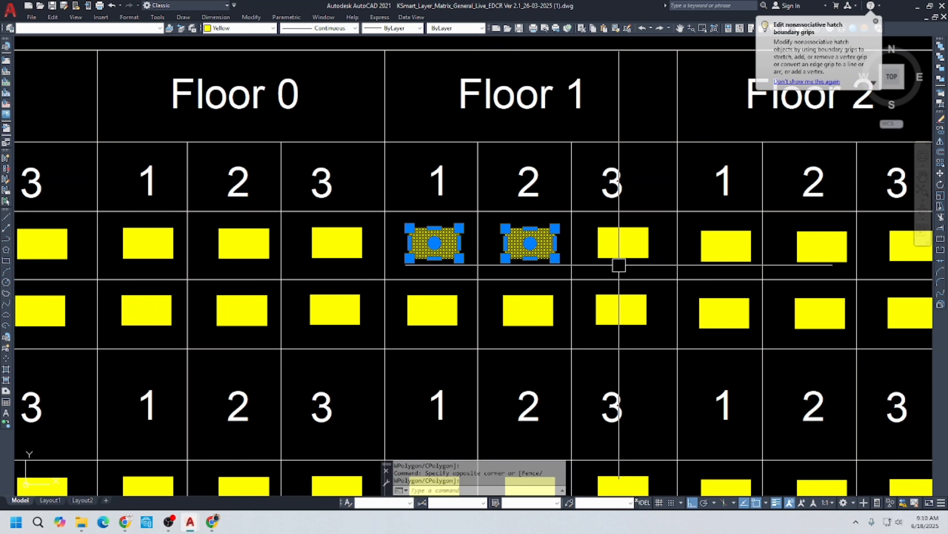
click(600, 234)
key(ctrl+c)
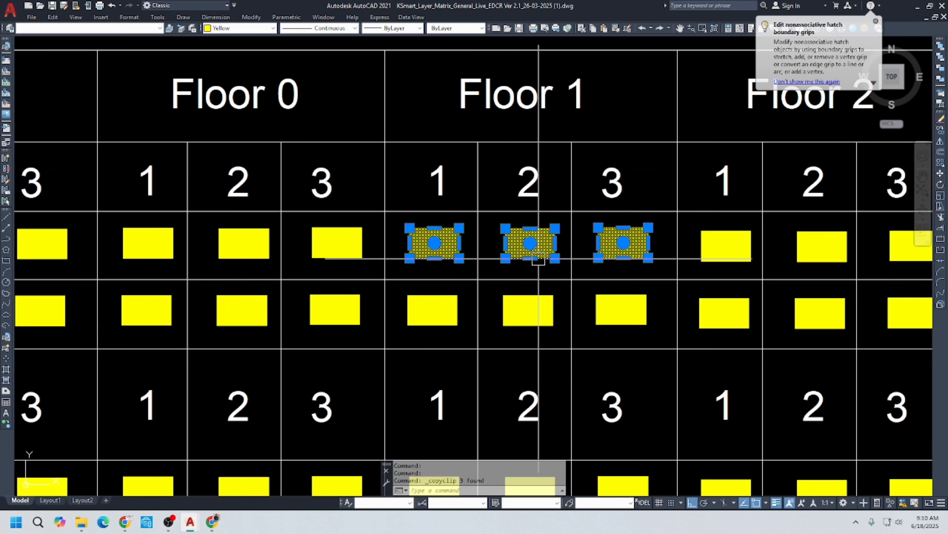
Switch to the Commercial Cum Apartment drawing and paste the three hatch samples just below the first floor plan.
key(ctrl+Tab)
key(ctrl+Tab)
key(ctrl+v)
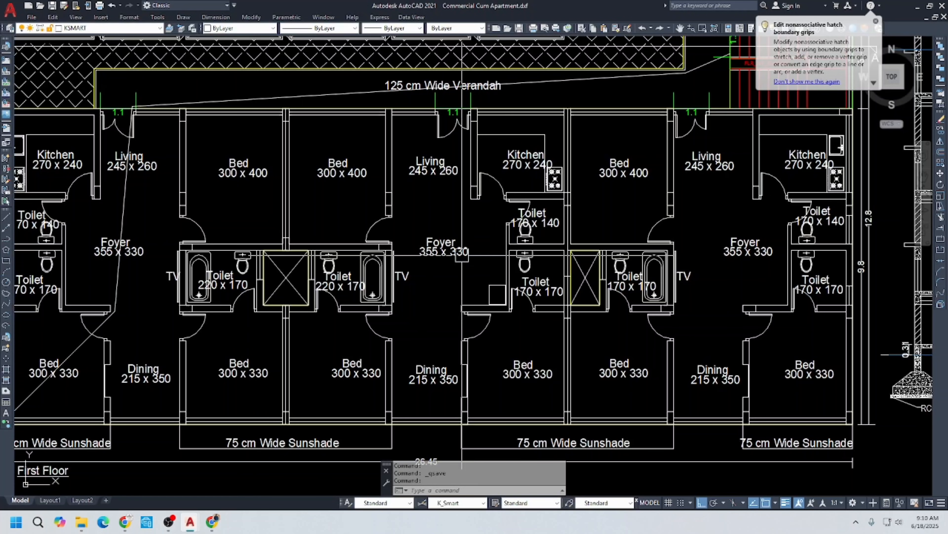
scroll(420, 255, down, 4)
scroll(422, 310, up, 4)
click(414, 302)
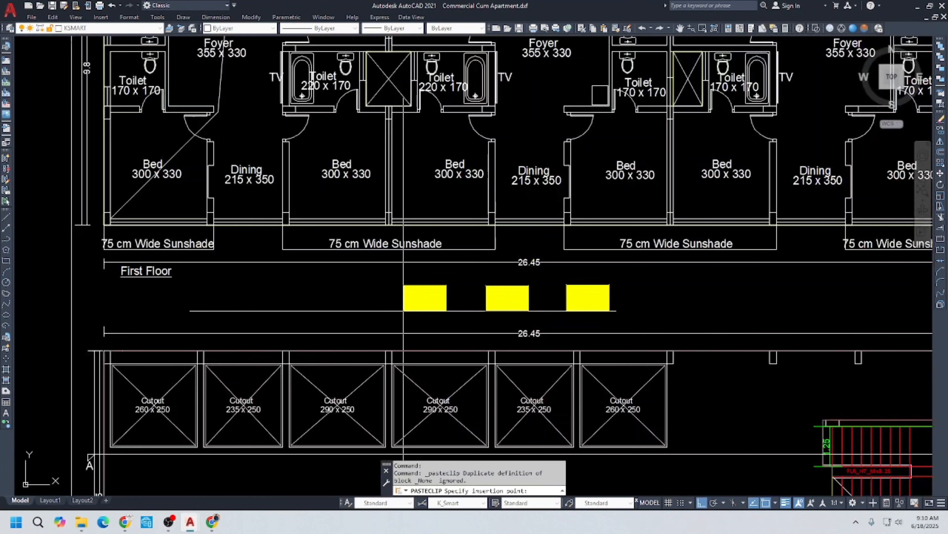
key(Escape)
Match the properties of the unit 1 hatch sample onto the westernmost apartment unit outline of the first floor plan.
text(ma)
key(Return)
click(423, 295)
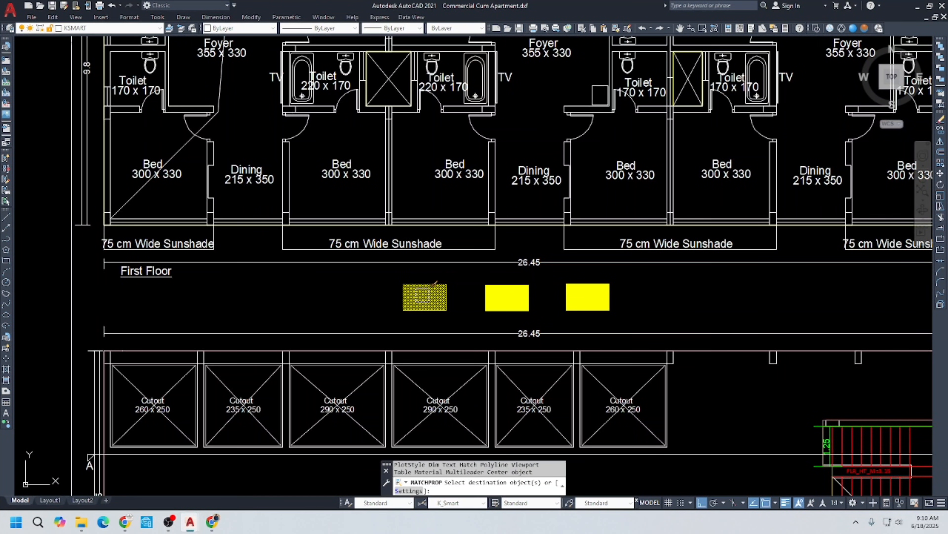
middle_drag(420, 204, 454, 256)
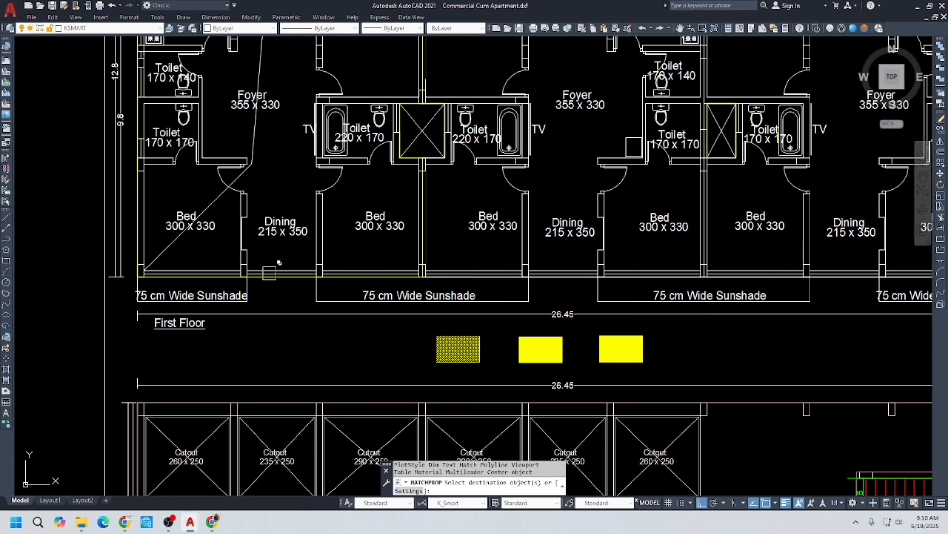
click(269, 274)
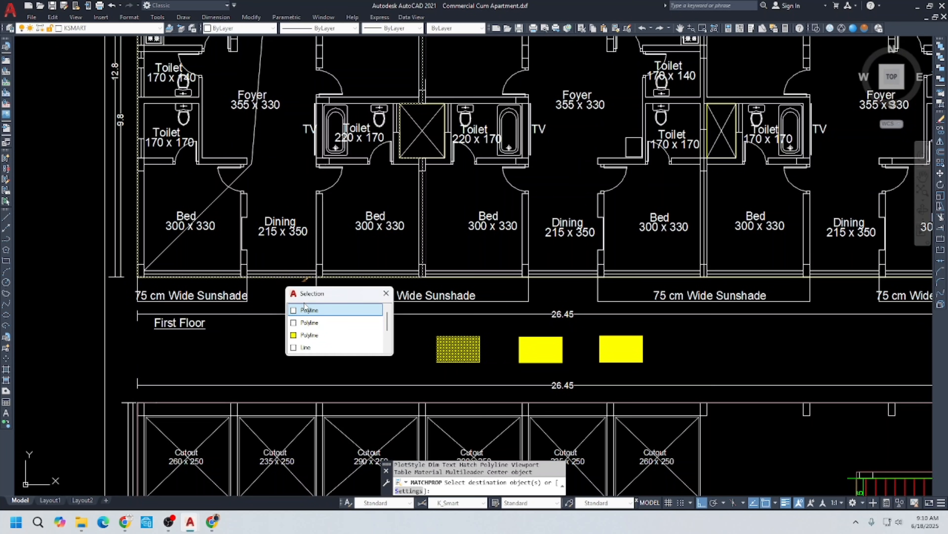
click(307, 310)
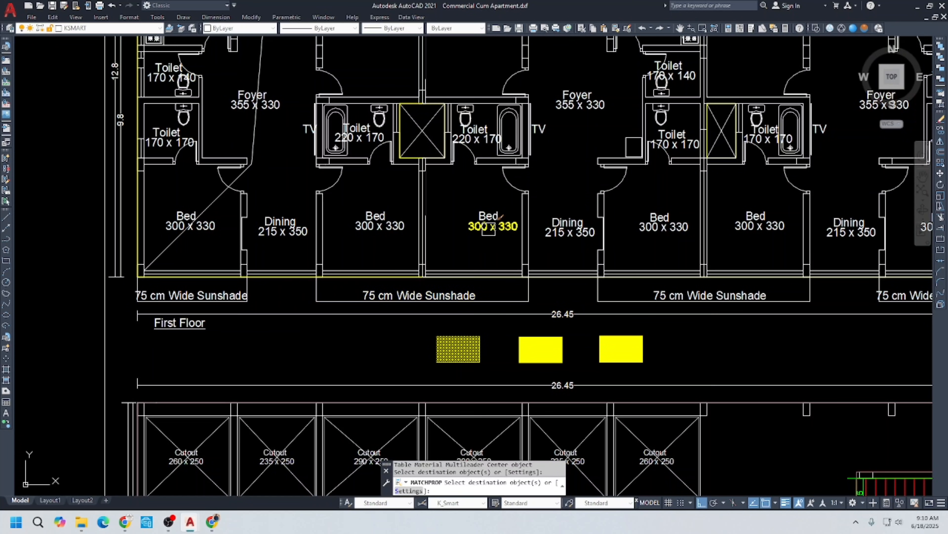
middle_drag(493, 224, 439, 210)
key(Escape)
Match the properties of the unit 2 hatch sample onto the middle apartment unit outline of the first floor plan.
key(space)
click(480, 330)
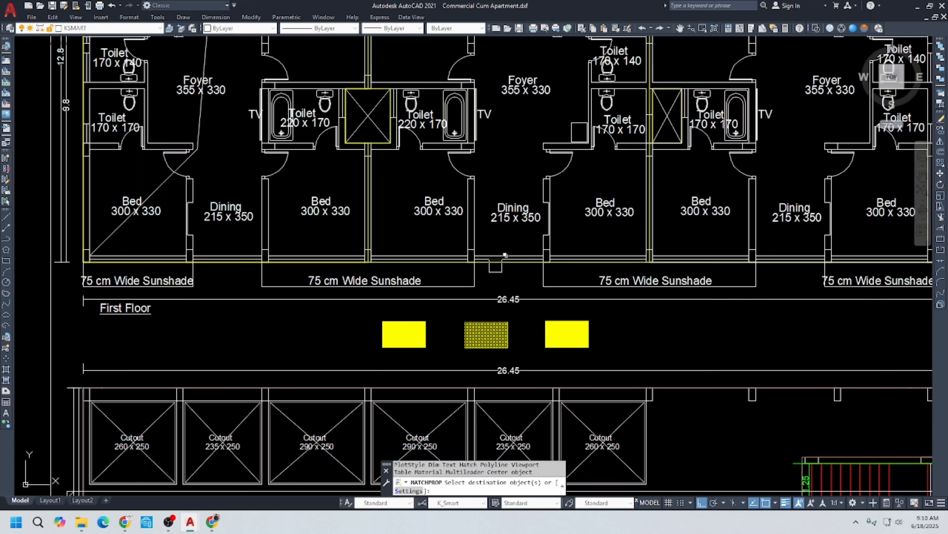
click(497, 262)
click(540, 301)
key(Escape)
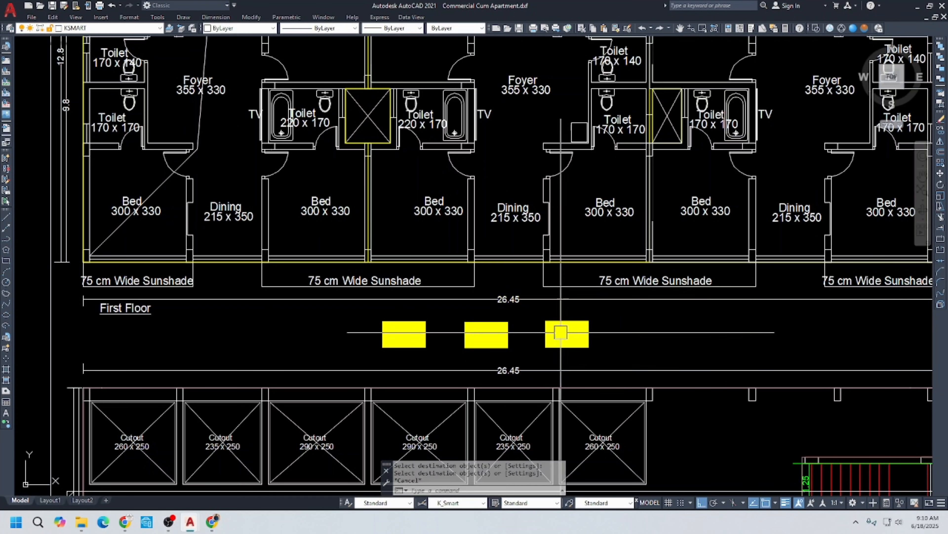
Match the properties of the unit 3 hatch sample onto the easternmost apartment unit outline of the first floor plan.
key(space)
click(560, 332)
click(691, 264)
click(692, 264)
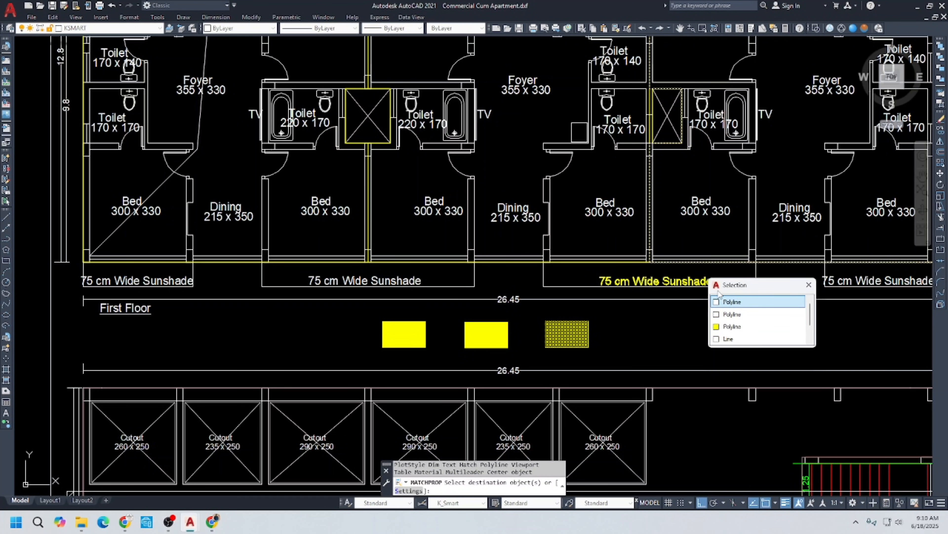
click(724, 302)
scroll(627, 270, down, 1)
key(Escape)
key(Escape)
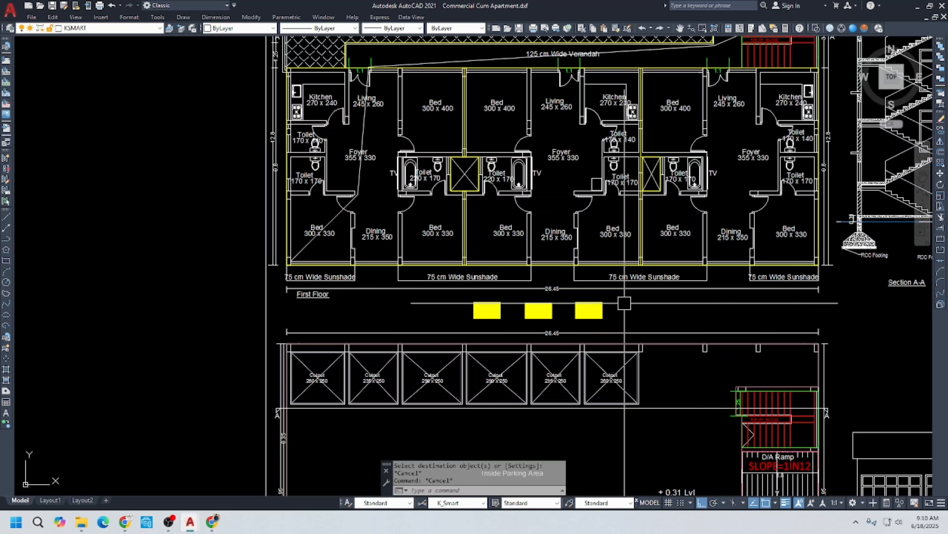
Delete the three pasted hatch samples below the first floor plan and save the drawing.
click(625, 303)
click(474, 311)
key(Delete)
key(ctrl+s)
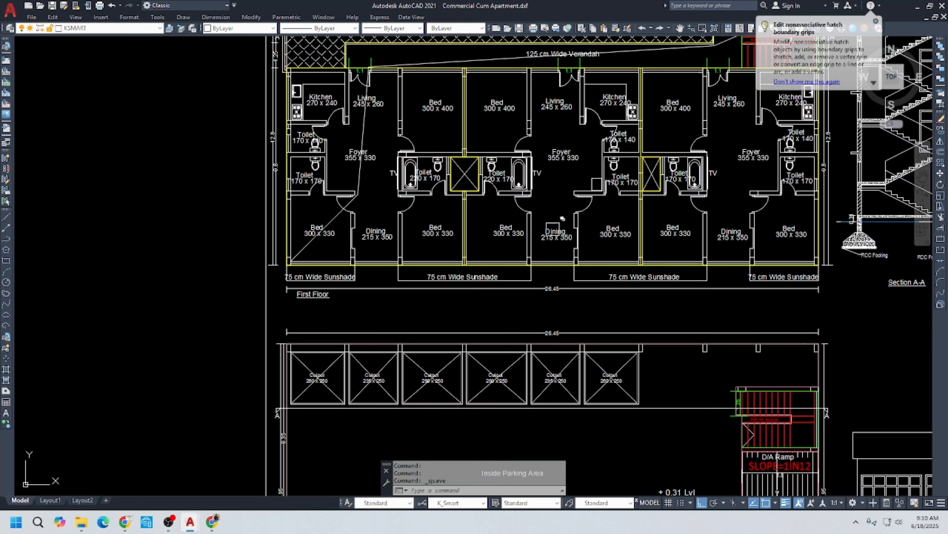
Review the unit outlines on the first floor plan and check the wall between the first two units by selecting it.
middle_drag(550, 229, 541, 265)
scroll(456, 187, up, 2)
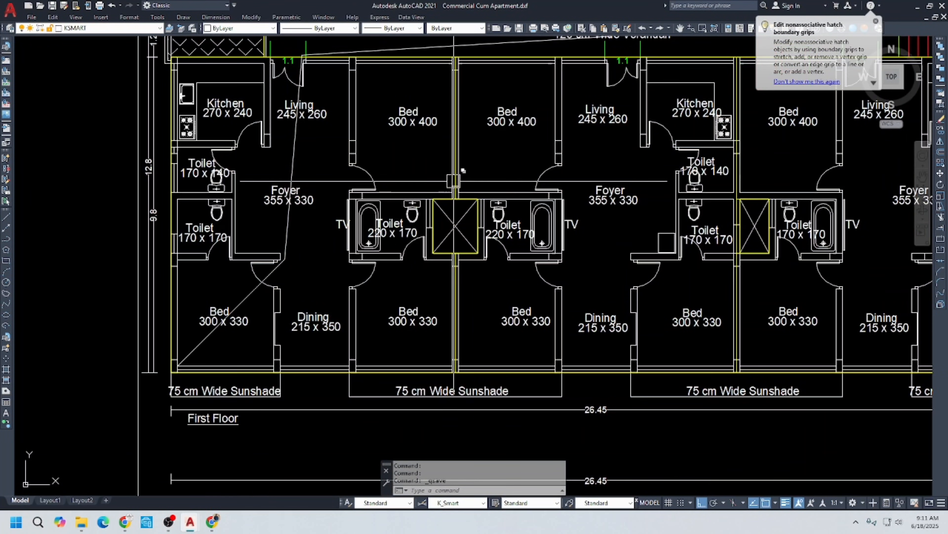
scroll(433, 197, down, 1)
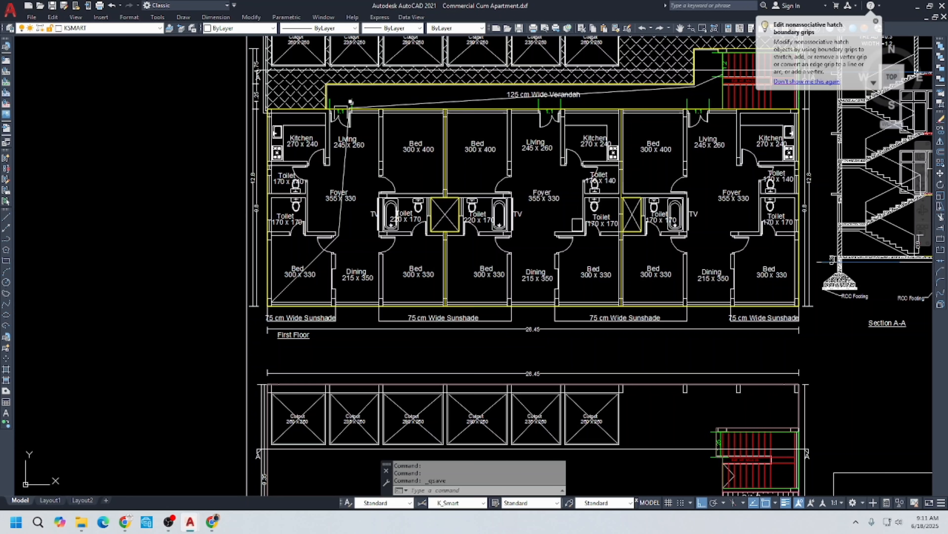
middle_drag(349, 103, 293, 105)
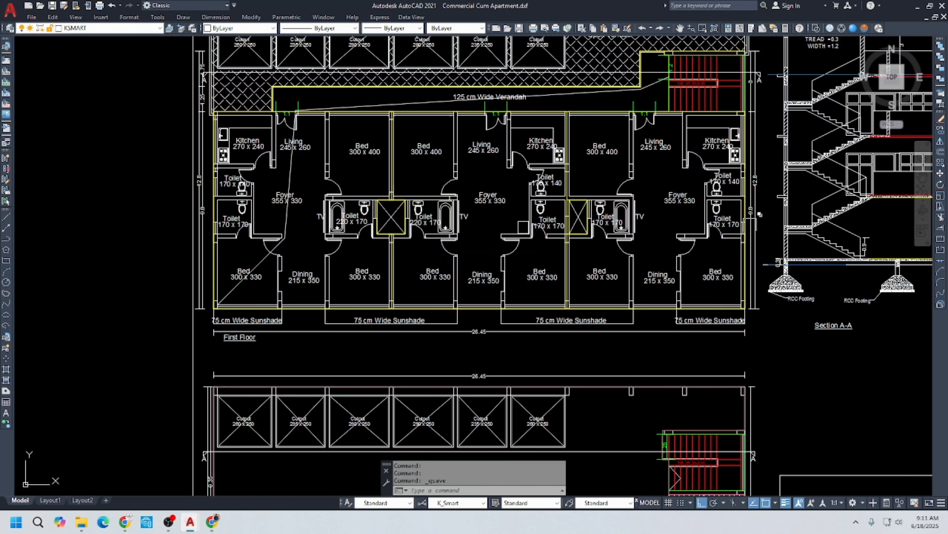
middle_drag(342, 112, 328, 129)
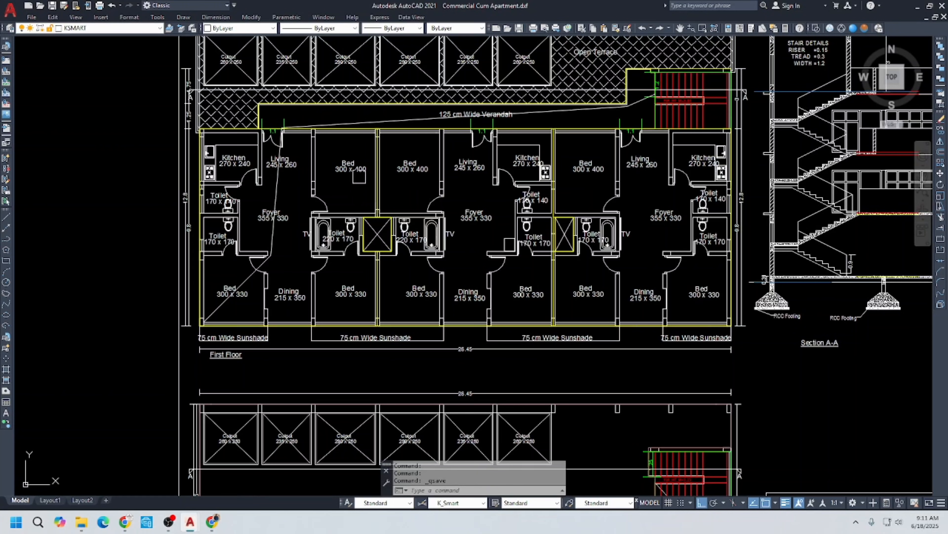
scroll(346, 144, up, 2)
scroll(363, 139, up, 2)
key(Escape)
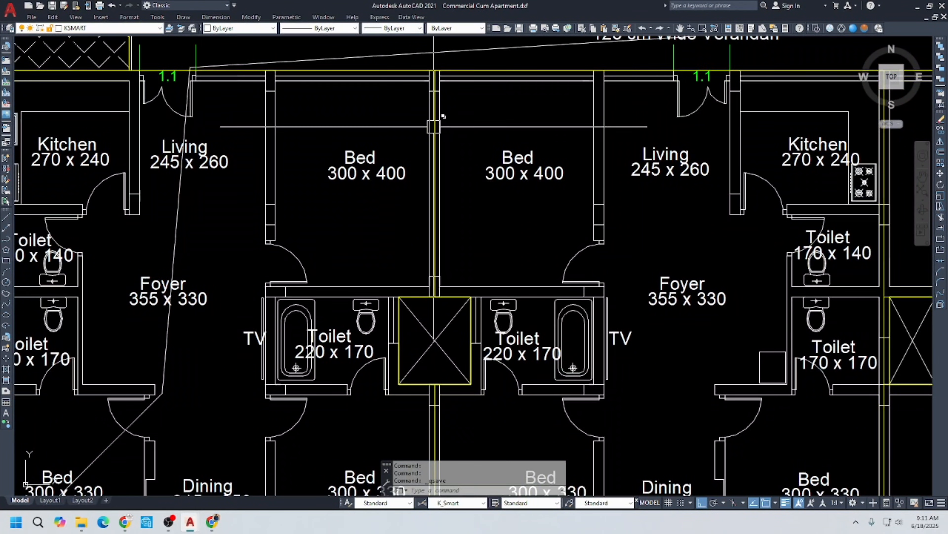
scroll(445, 127, up, 2)
scroll(426, 134, down, 4)
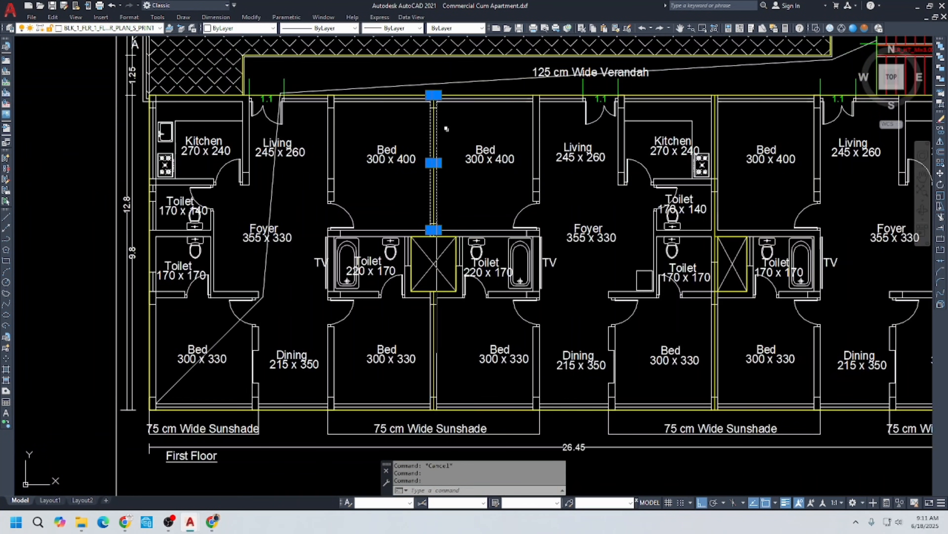
key(Escape)
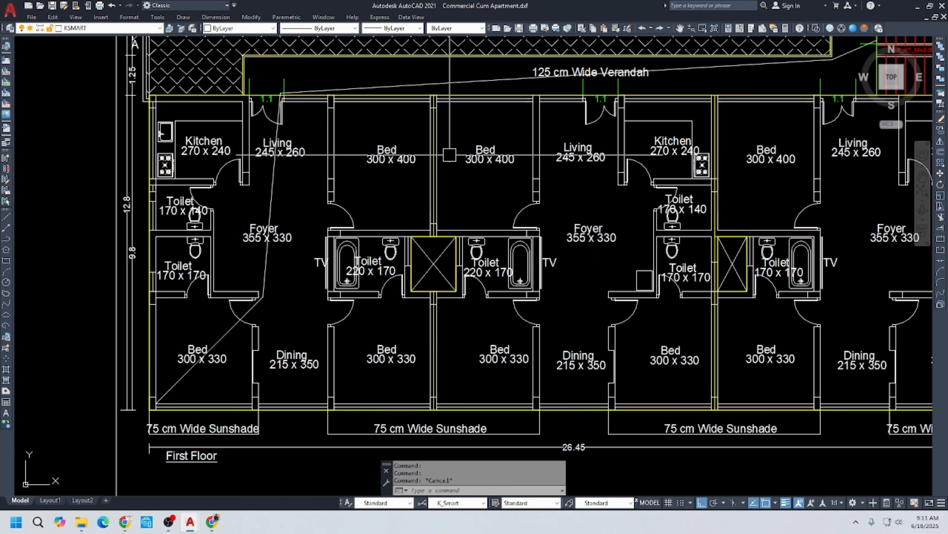
Examine the shared wall between the first two units closely, along with the first unit's rooms and the adjoining verandah.
scroll(434, 98, up, 8)
scroll(443, 88, down, 6)
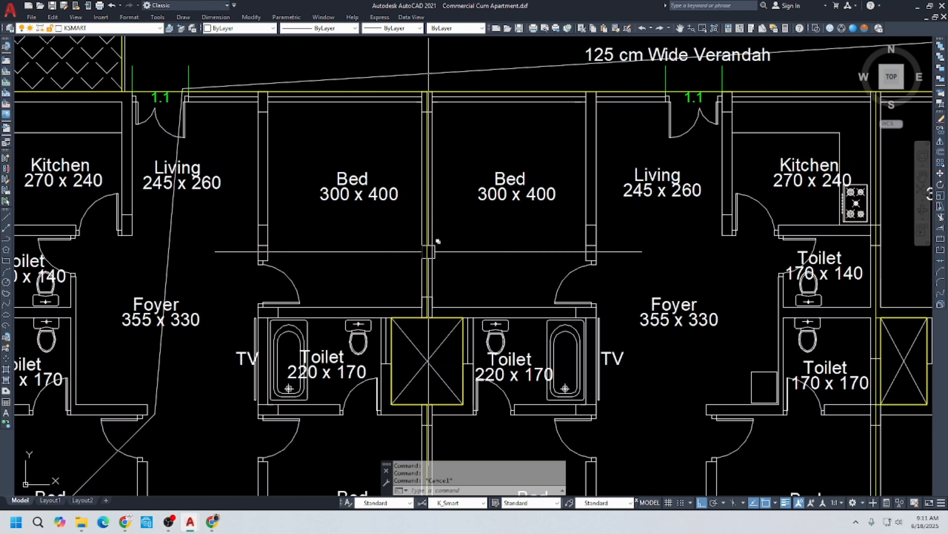
scroll(426, 218, down, 4)
middle_drag(427, 217, 419, 191)
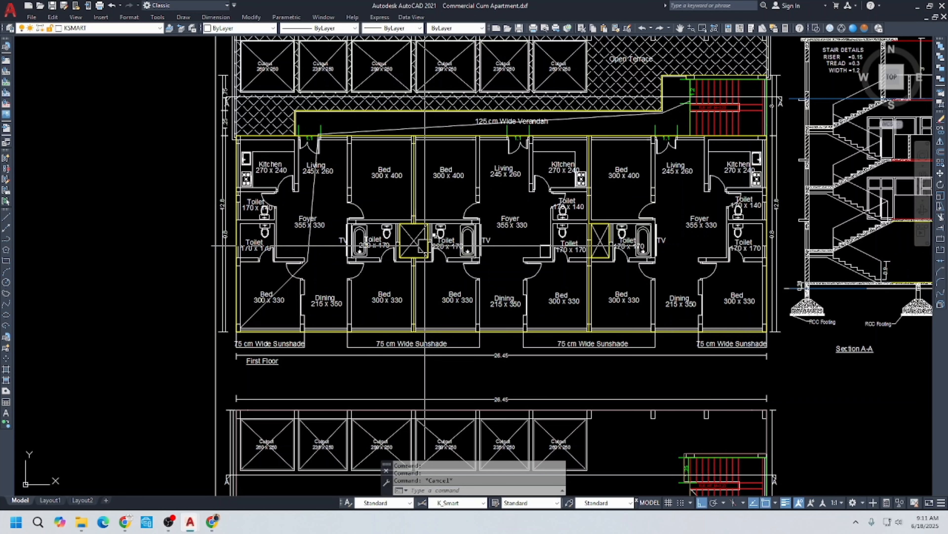
middle_drag(477, 189, 463, 228)
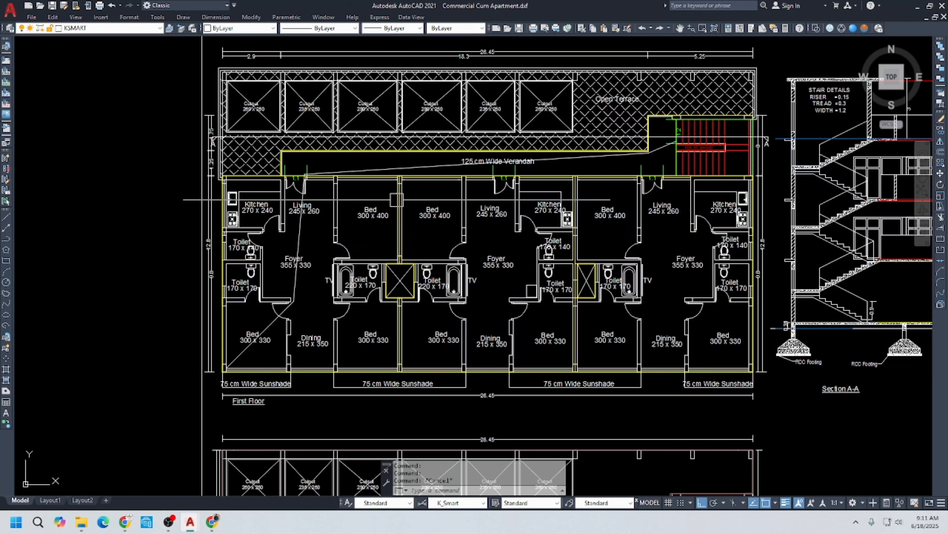
scroll(281, 165, up, 2)
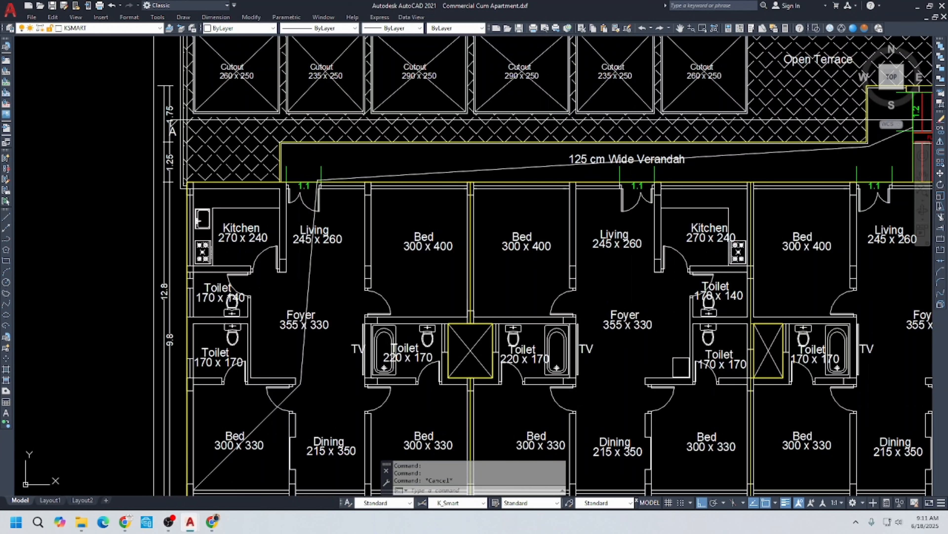
middle_drag(329, 362, 318, 234)
middle_drag(341, 137, 326, 229)
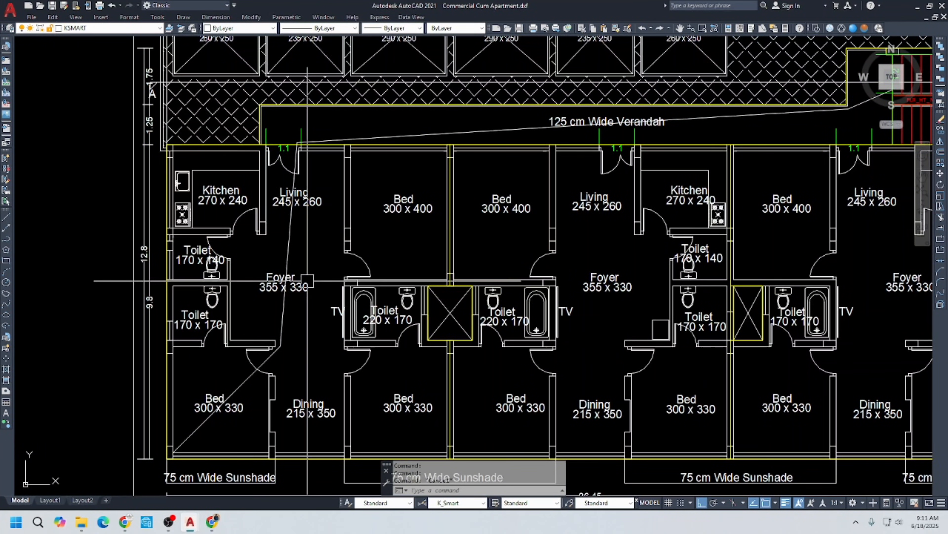
Consult the UNITFA and UNITFA_DEDUCT layer descriptions in the layer matrix drawing and return to the apartment drawing.
key(ctrl+Tab)
scroll(336, 258, down, 2)
middle_drag(337, 258, 533, 221)
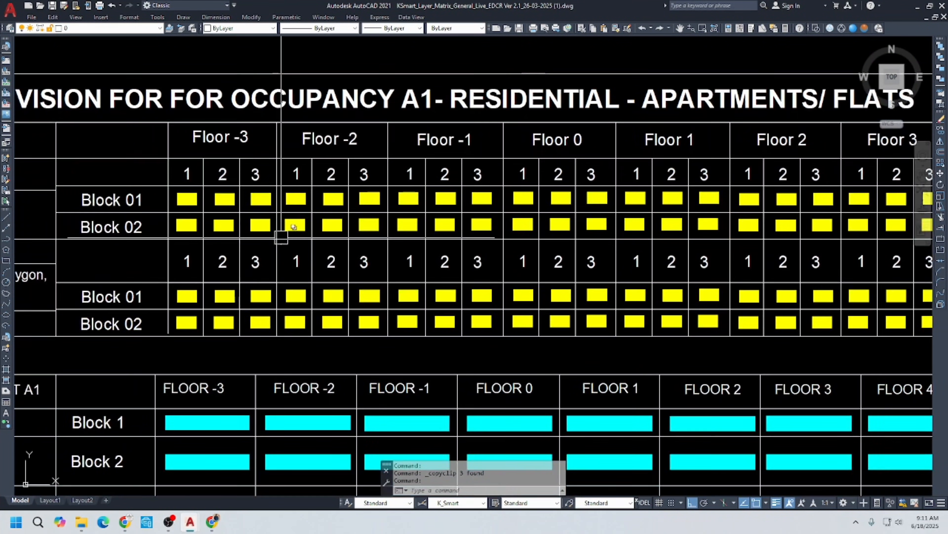
mouse_move(282, 237)
middle_down()
mouse_move(526, 212)
mouse_move(409, 232)
middle_up()
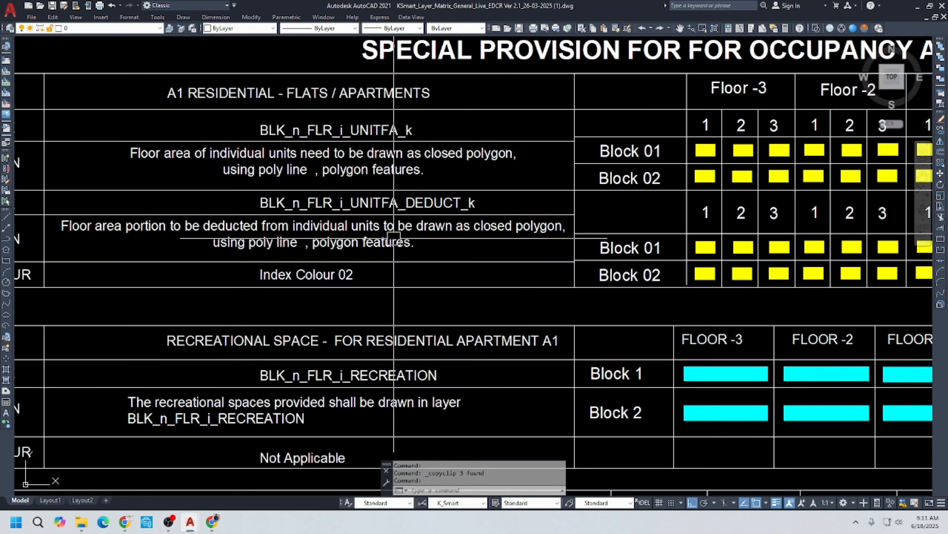
key(ctrl+Tab)
key(ctrl+Tab)
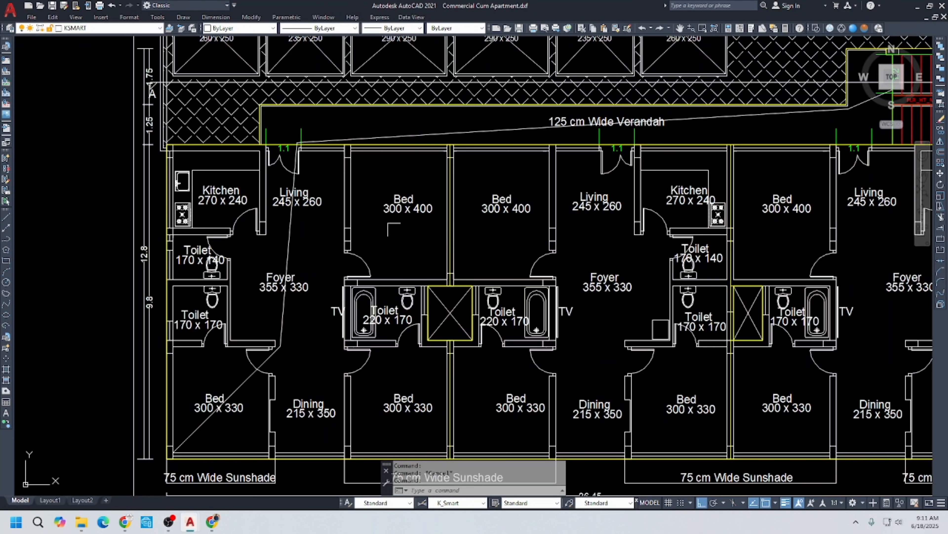
Check the verandah area outline on the first floor plan by selecting it, review the three units and save the drawing.
middle_drag(298, 244, 309, 179)
middle_drag(315, 264, 243, 302)
middle_drag(454, 247, 364, 224)
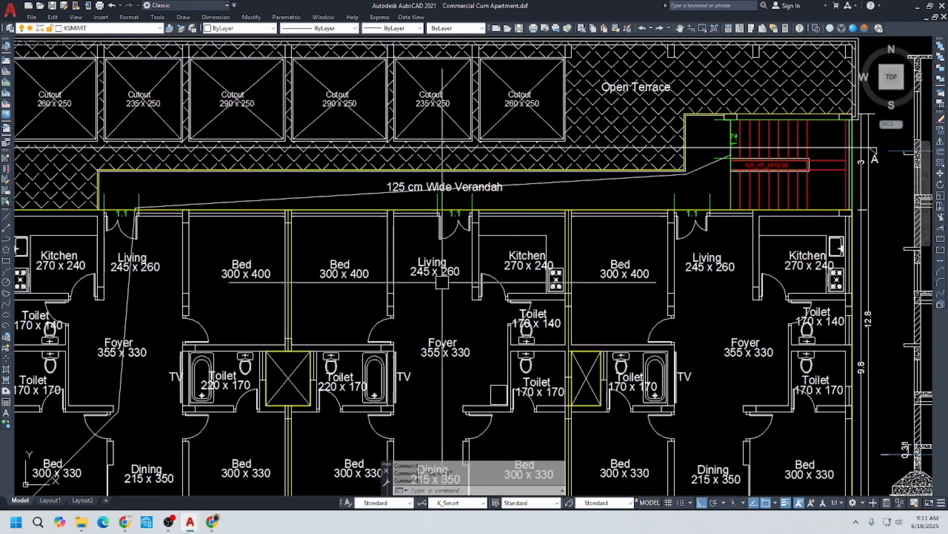
click(351, 164)
click(410, 212)
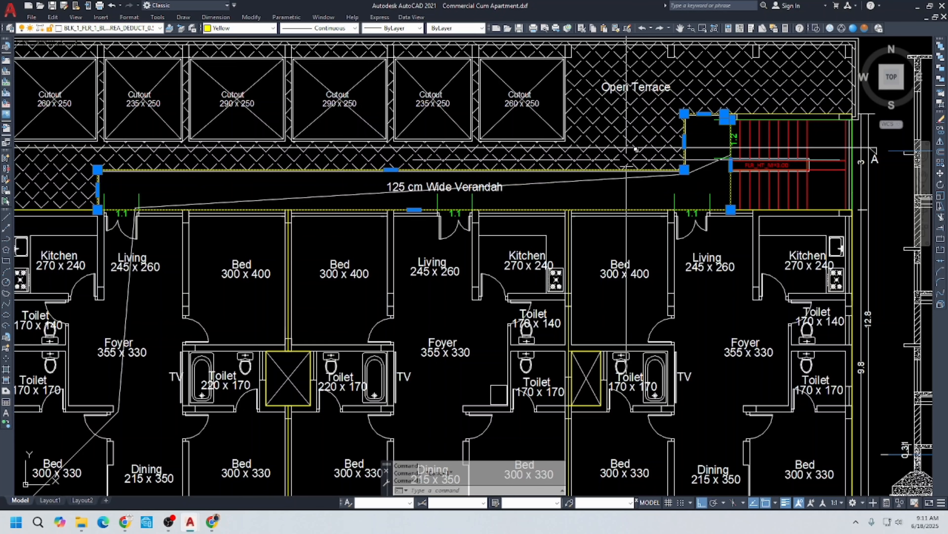
key(Escape)
scroll(448, 71, down, 3)
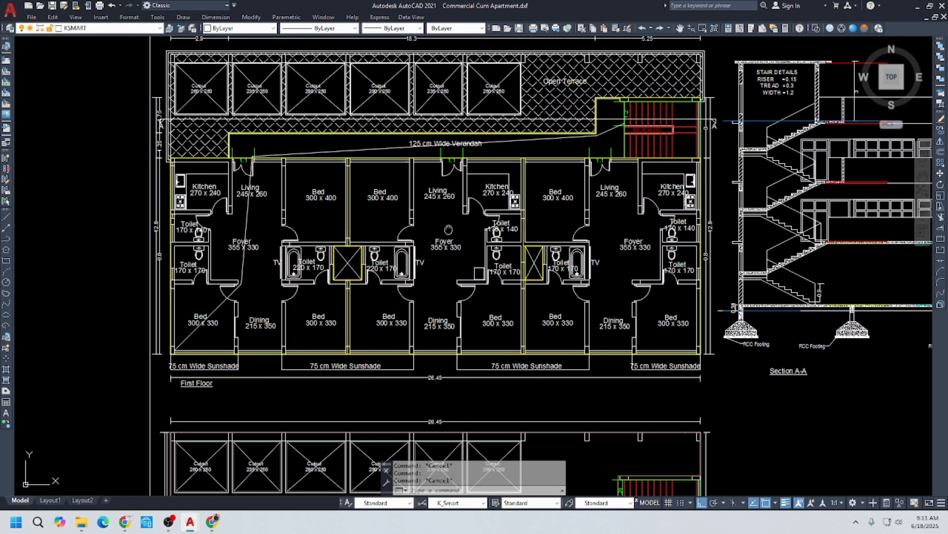
middle_drag(448, 228, 407, 234)
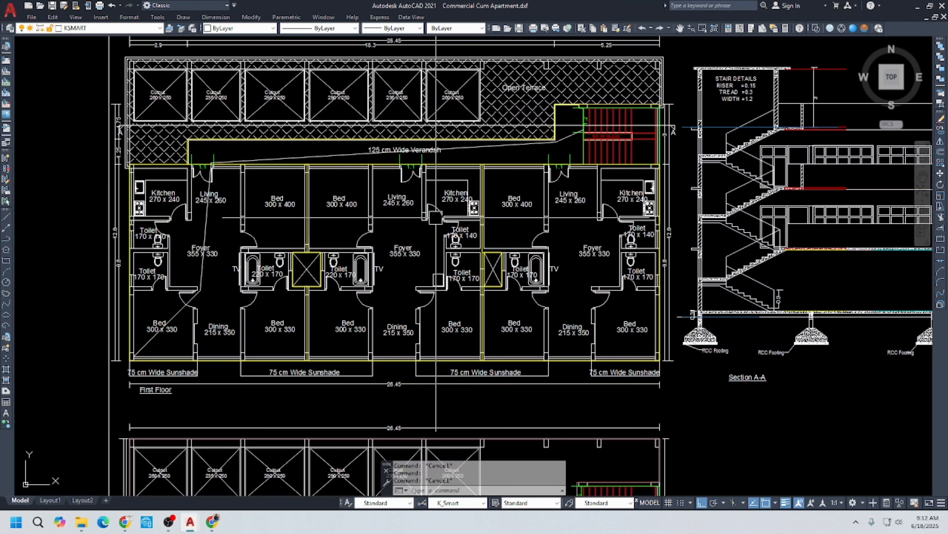
key(ctrl+s)
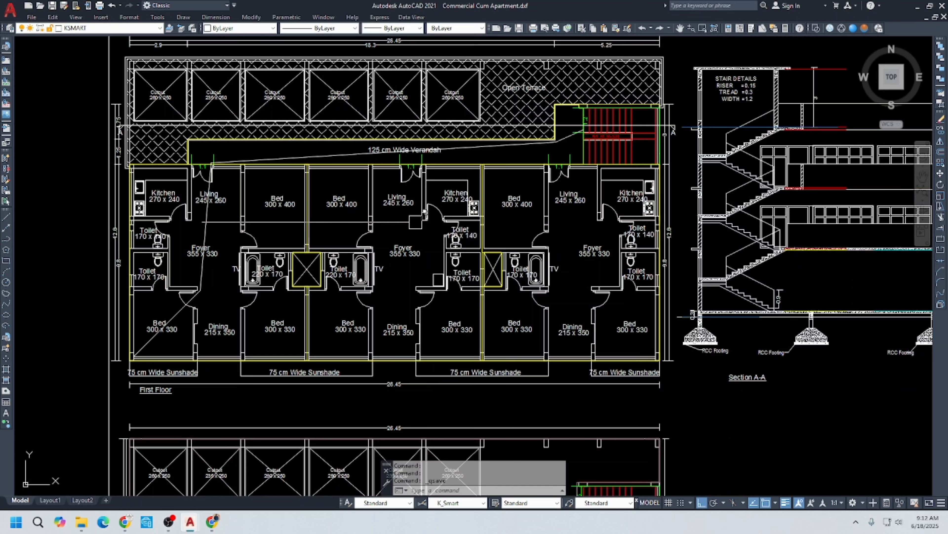
Examine the Floor 2, Block 01 UNITFA hatch samples in the layer matrix drawing.
key(ctrl+Tab)
scroll(382, 225, down, 1)
mouse_move(452, 220)
middle_down()
mouse_move(336, 254)
mouse_move(196, 252)
middle_up()
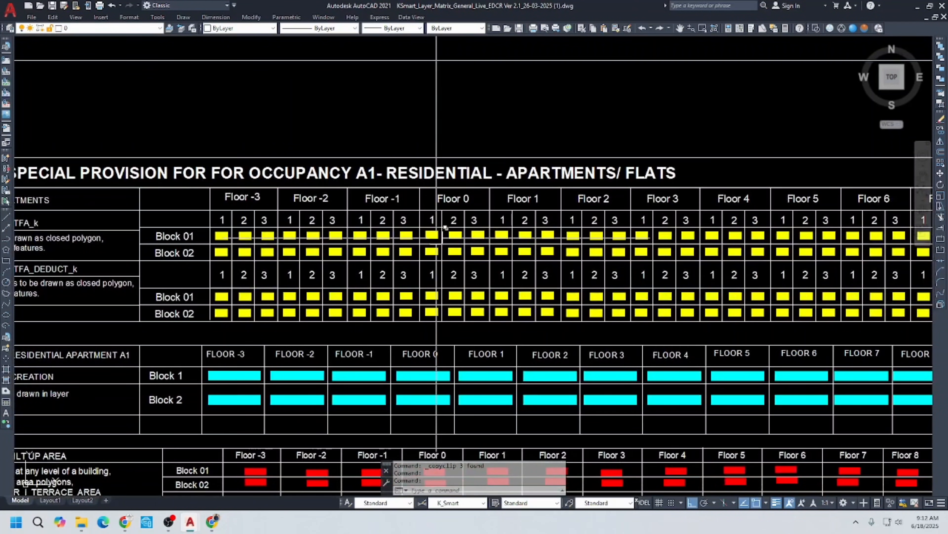
scroll(487, 235, up, 4)
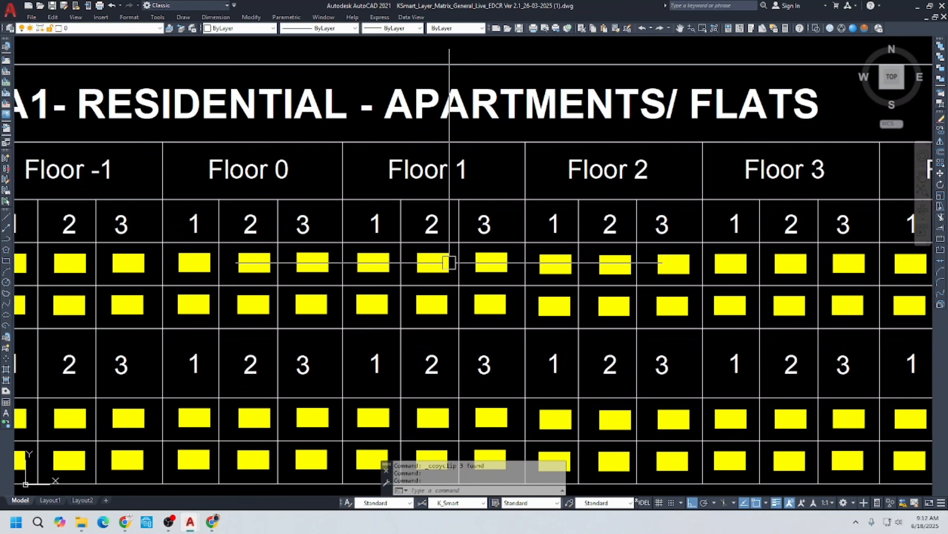
middle_drag(514, 260, 378, 254)
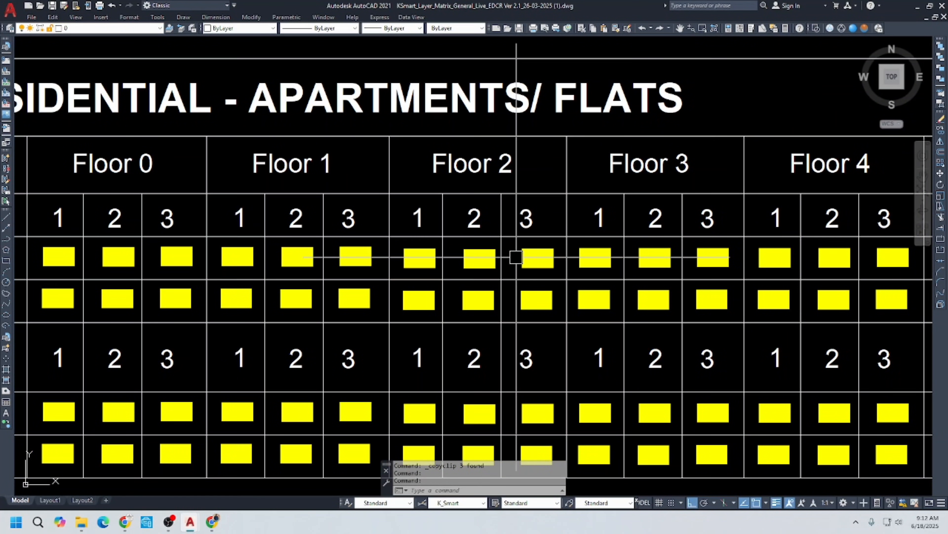
mouse_move(517, 258)
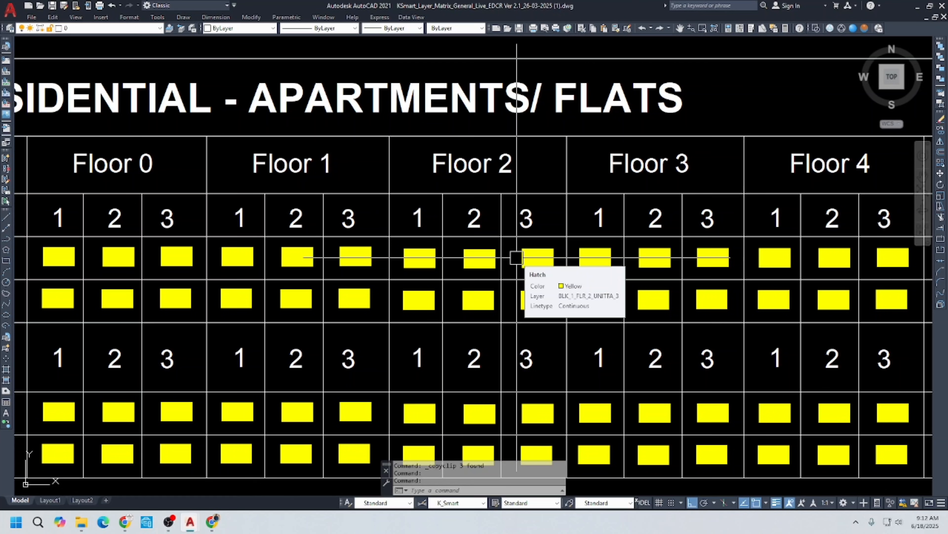
scroll(521, 252, up, 2)
middle_drag(468, 250, 531, 231)
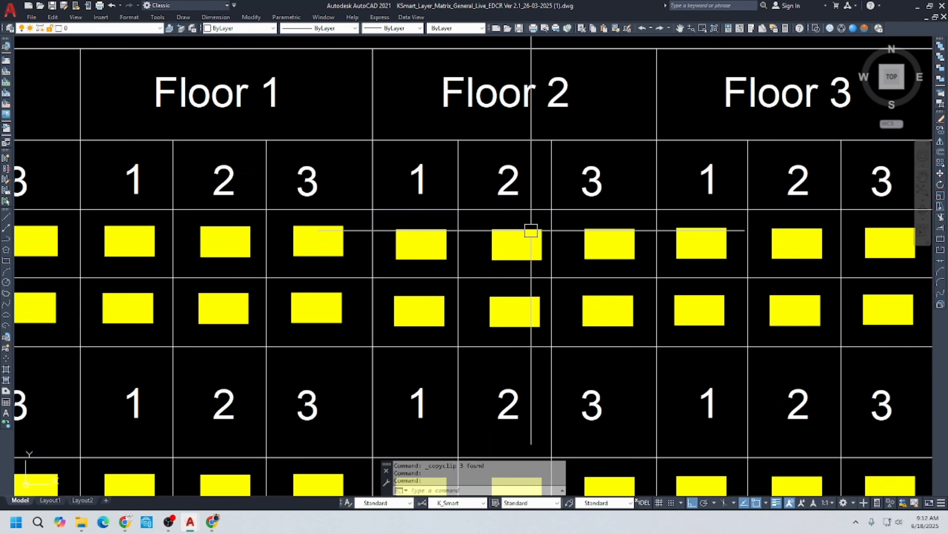
click(639, 219)
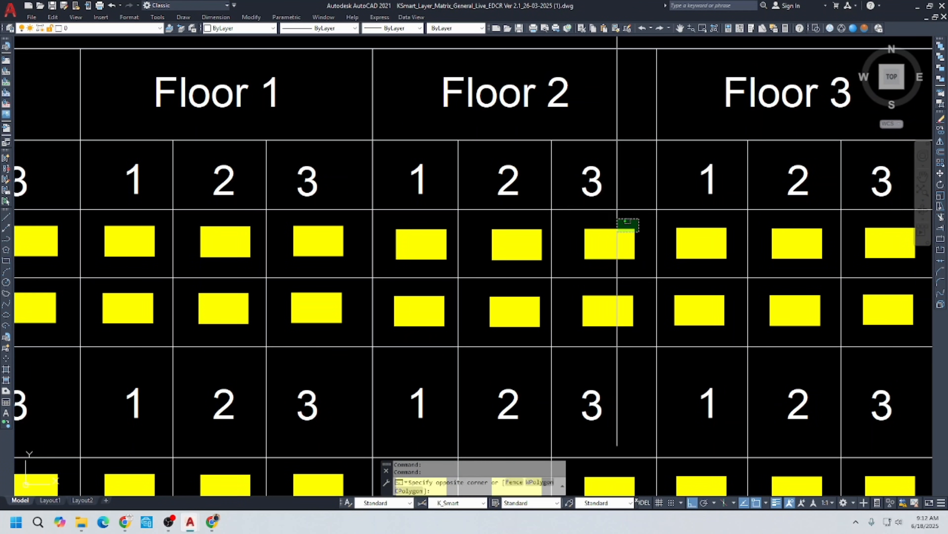
click(616, 234)
scroll(539, 228, up, 2)
click(540, 219)
click(475, 262)
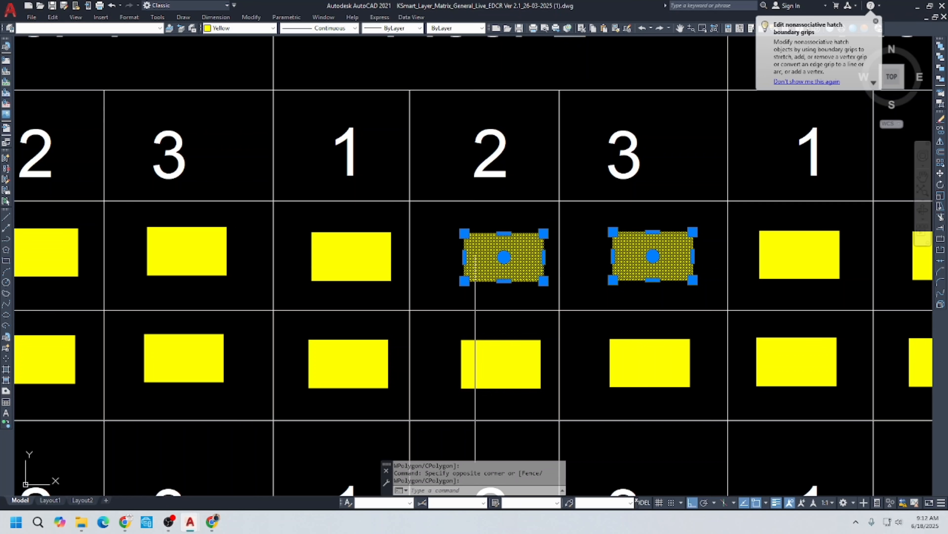
click(369, 212)
click(348, 264)
scroll(430, 212, down, 1)
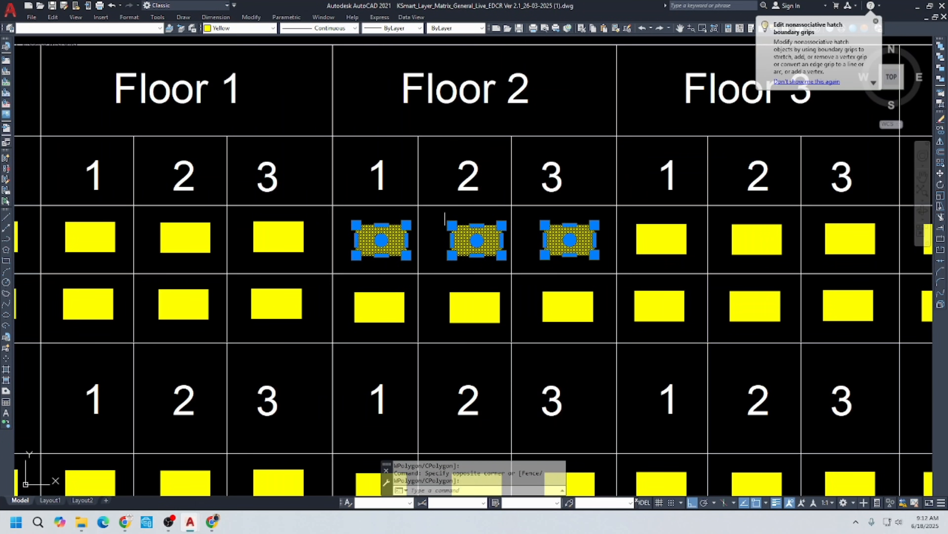
key(Escape)
key(Escape)
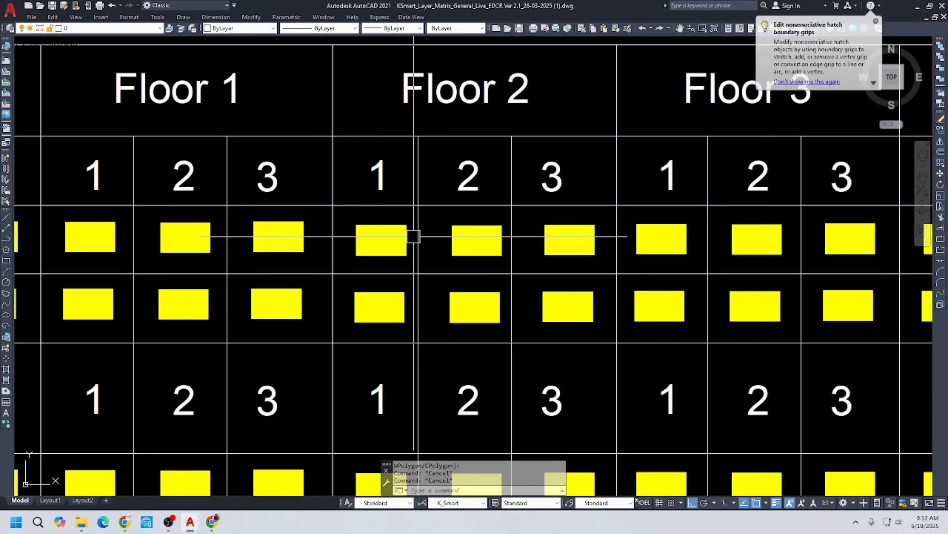
Erase everything in the layer matrix drawing except the three Floor 2, Block 01 UNITFA hatch samples.
key(ctrl+a)
scroll(392, 221, up, 4)
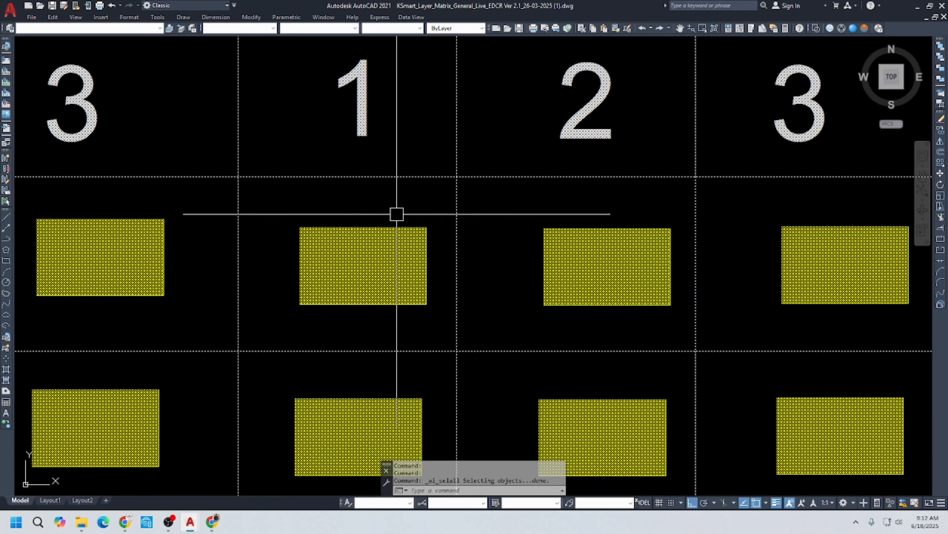
click(397, 214)
click(336, 279)
click(582, 212)
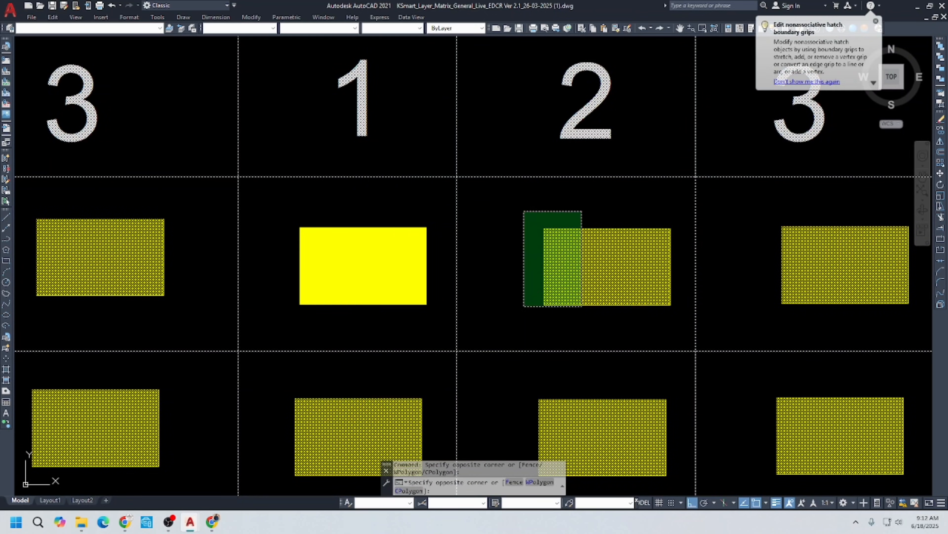
click(524, 305)
click(799, 206)
click(774, 297)
text(e)
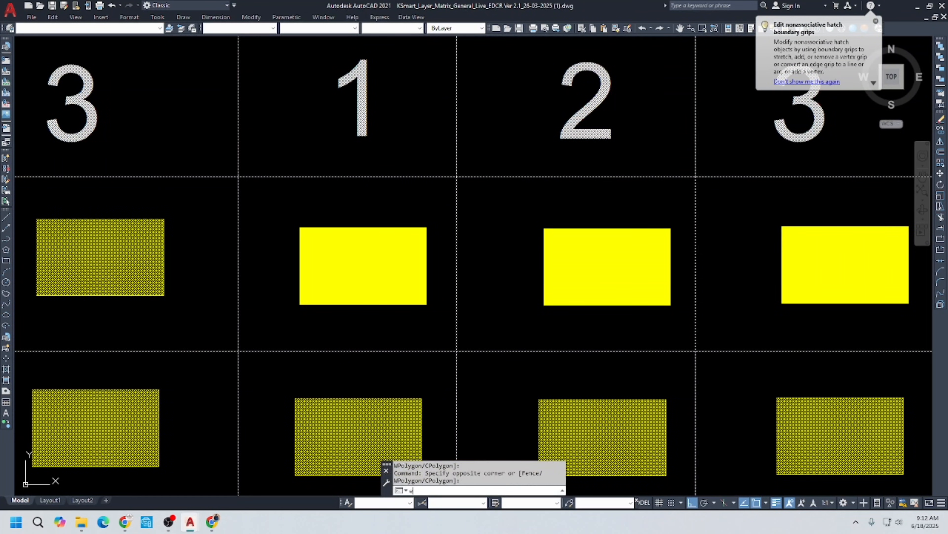
key(Return)
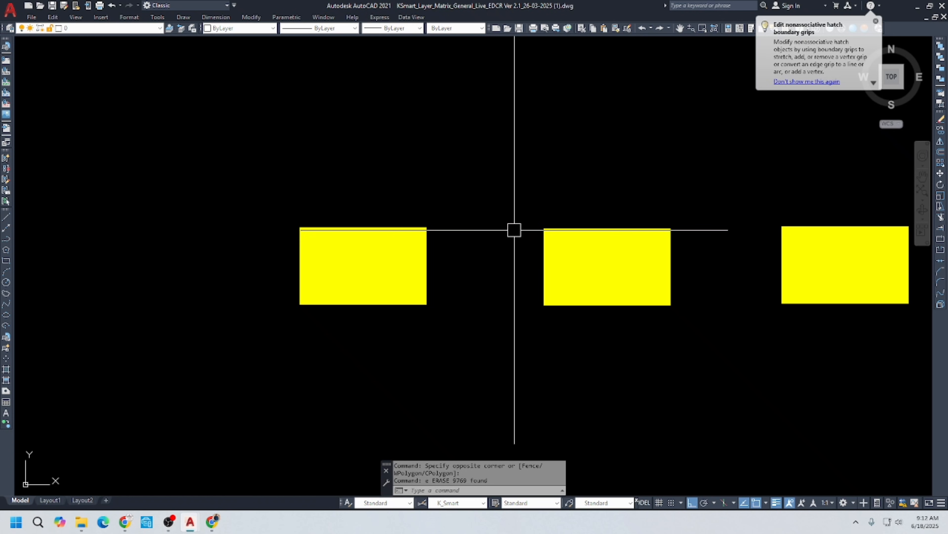
Save the stripped-down layer matrix drawing and purge all of its unused items.
text(PUR)
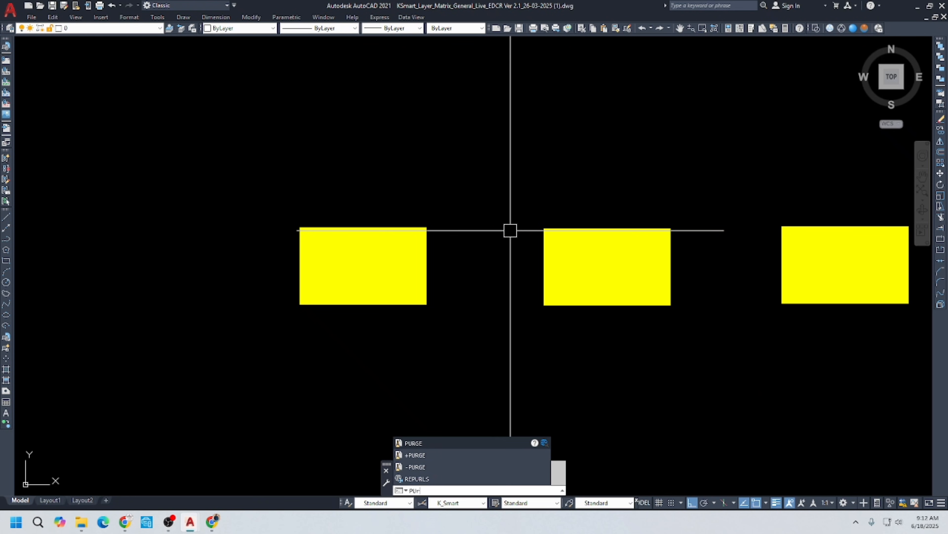
text(Ge)
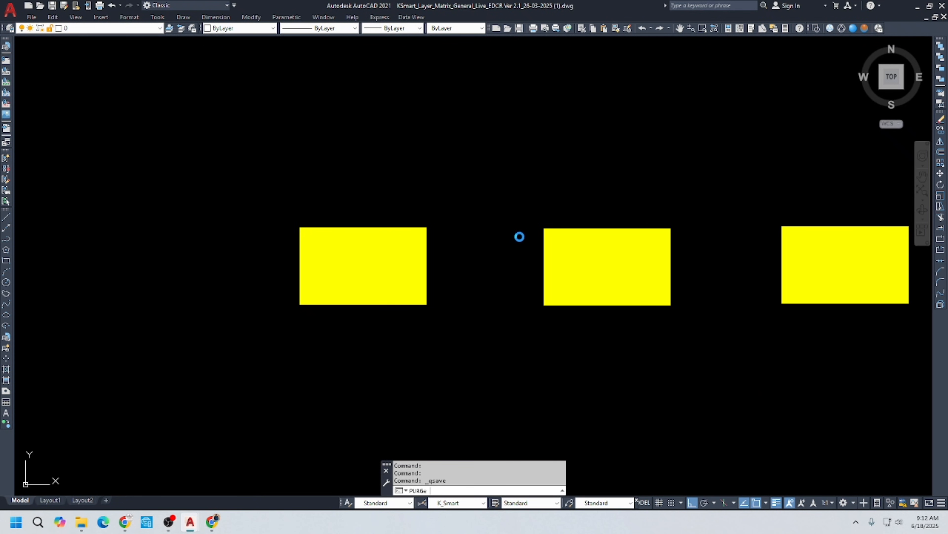
click(515, 361)
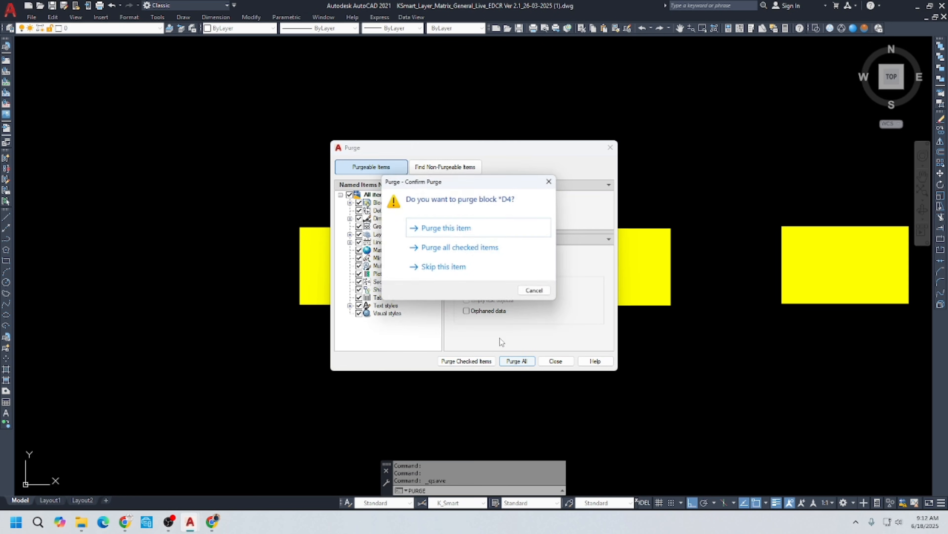
click(456, 258)
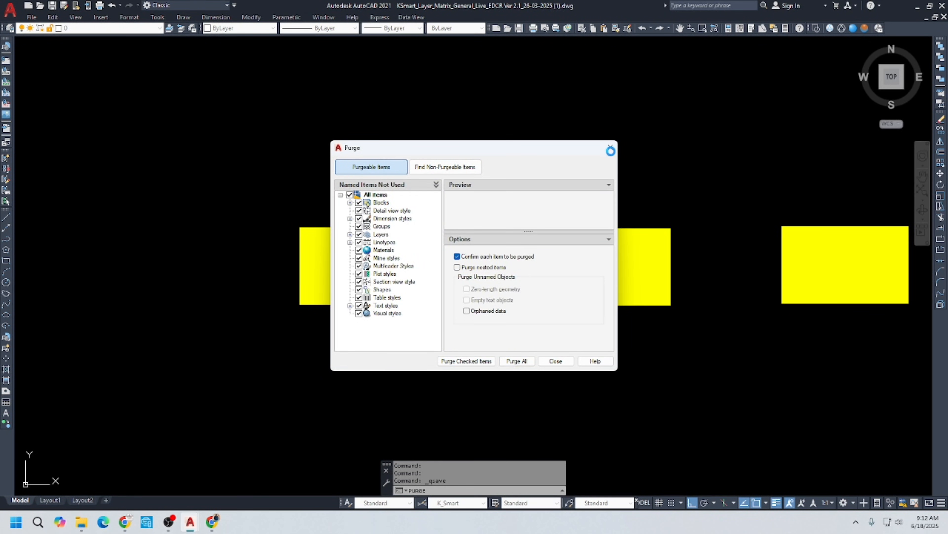
click(611, 148)
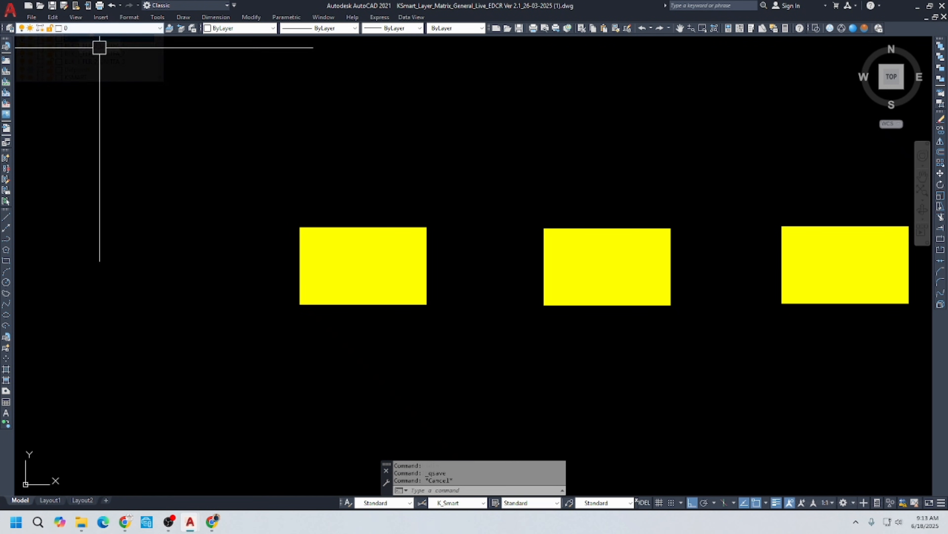
Rename layers BLK_1_FLR_2_UNITFA_1, _2 and _3 to BLK_1_FLR_2_UNITFA_4, _5 and _6 respectively.
click(91, 29)
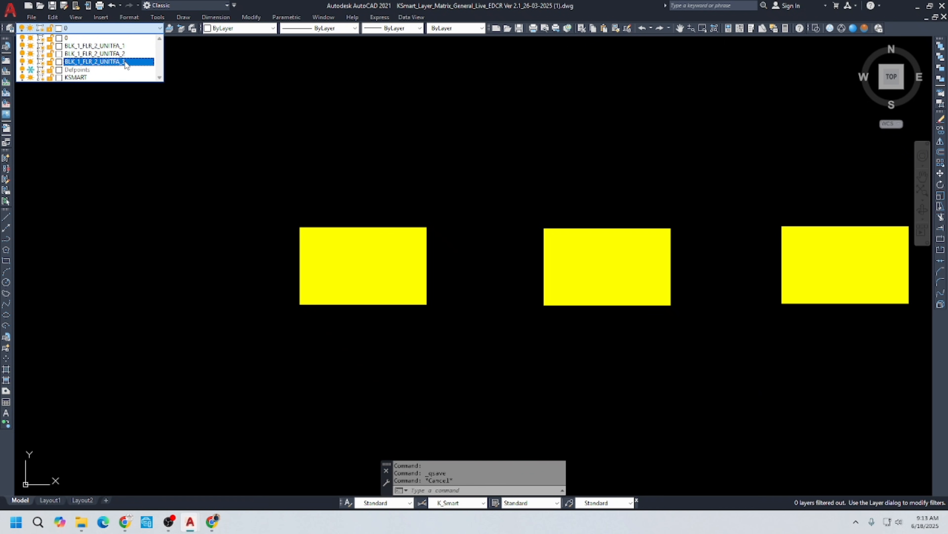
click(24, 33)
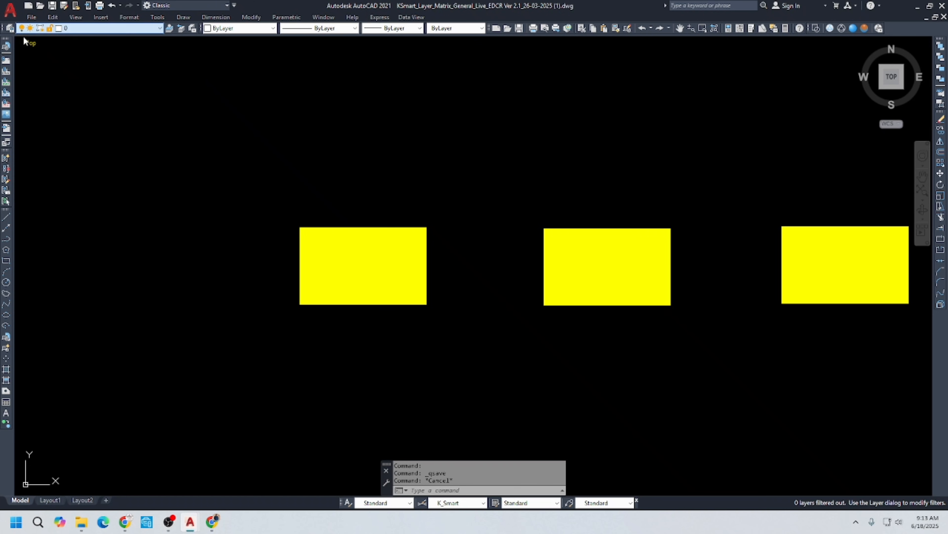
click(10, 29)
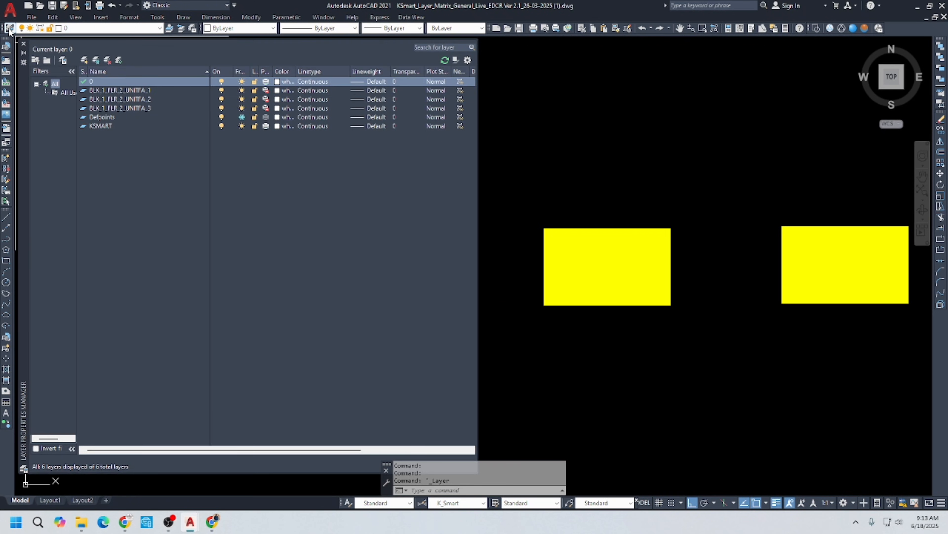
click(141, 91)
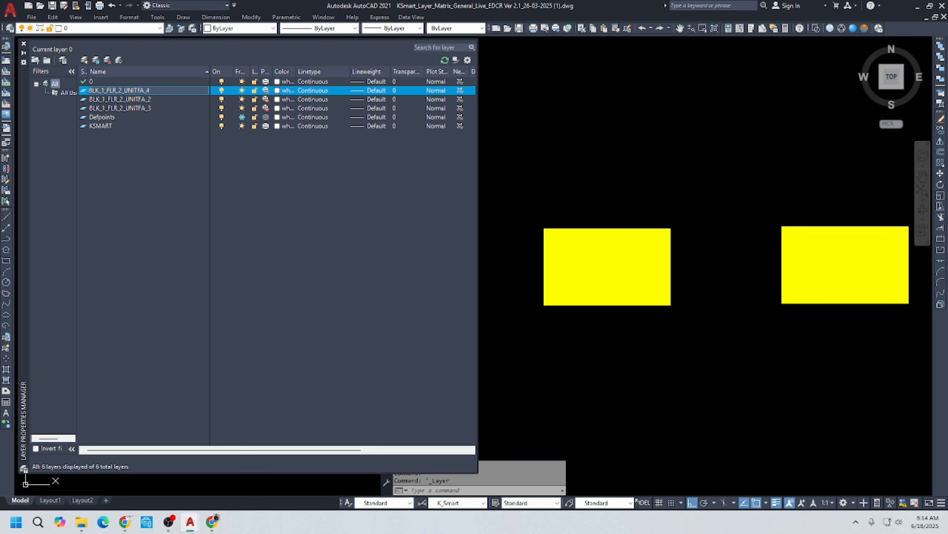
click(120, 100)
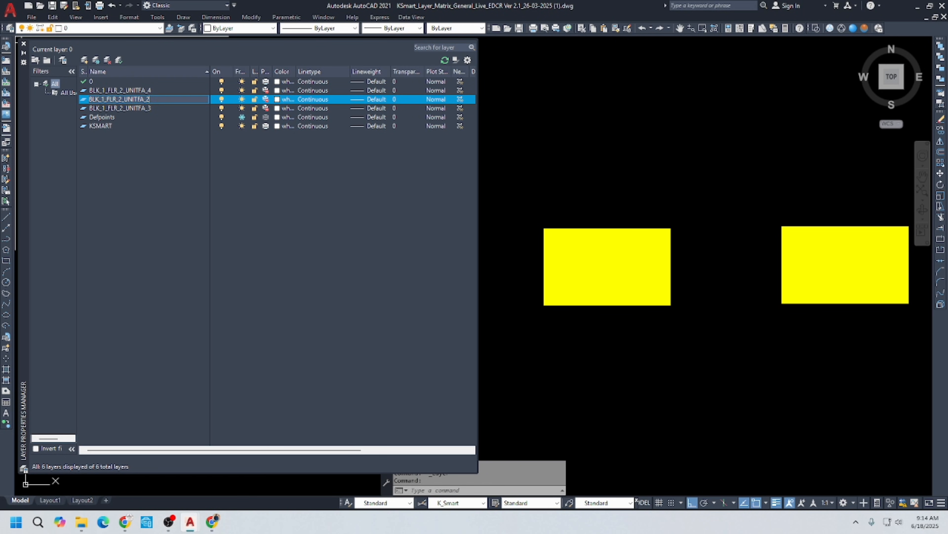
click(155, 110)
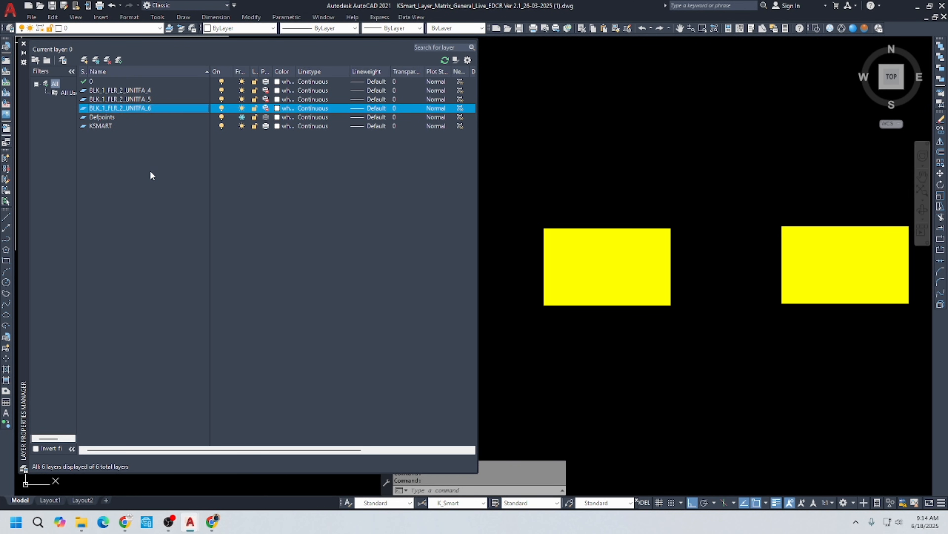
scroll(597, 216, down, 8)
key(Escape)
key(Escape)
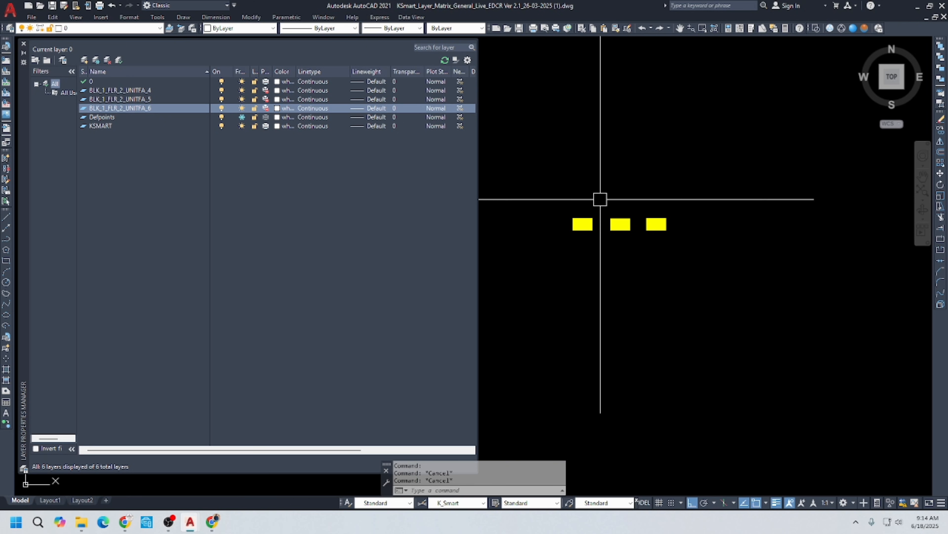
click(730, 206)
click(561, 251)
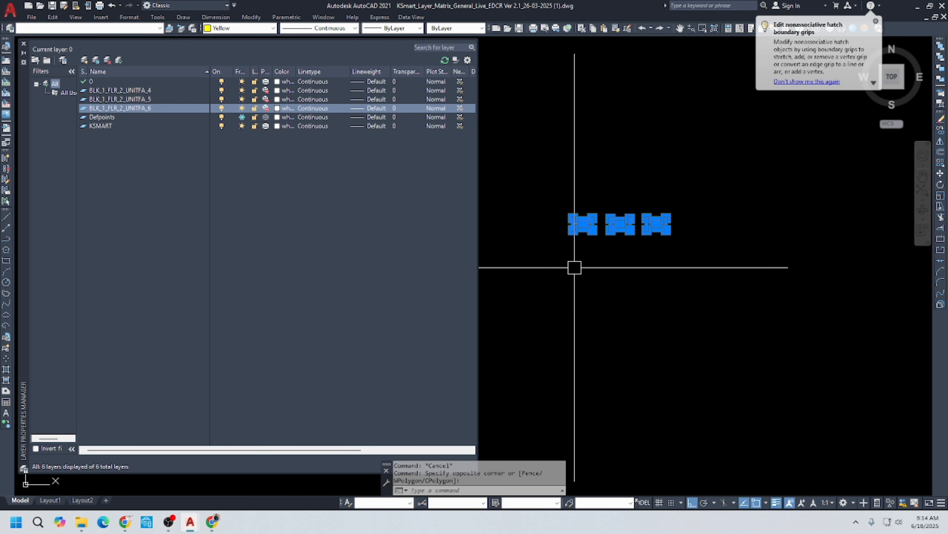
key(ctrl+c)
key(ctrl+v)
key(Escape)
key(Escape)
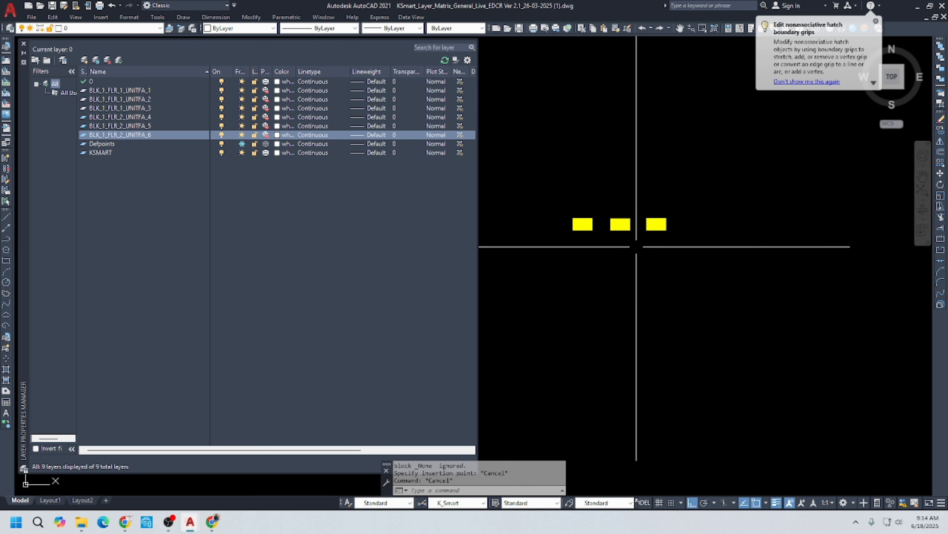
Copy the three renumbered UNITFA hatch samples into the Commercial Cum Apartment drawing, placing them between the second and first floor plans.
click(680, 190)
click(565, 259)
key(ctrl+c)
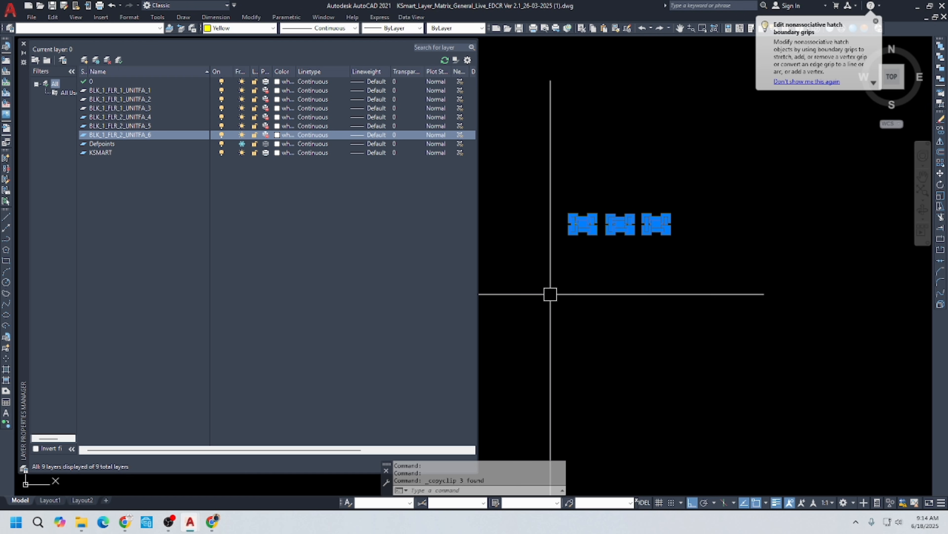
key(ctrl+Tab)
key(ctrl+Tab)
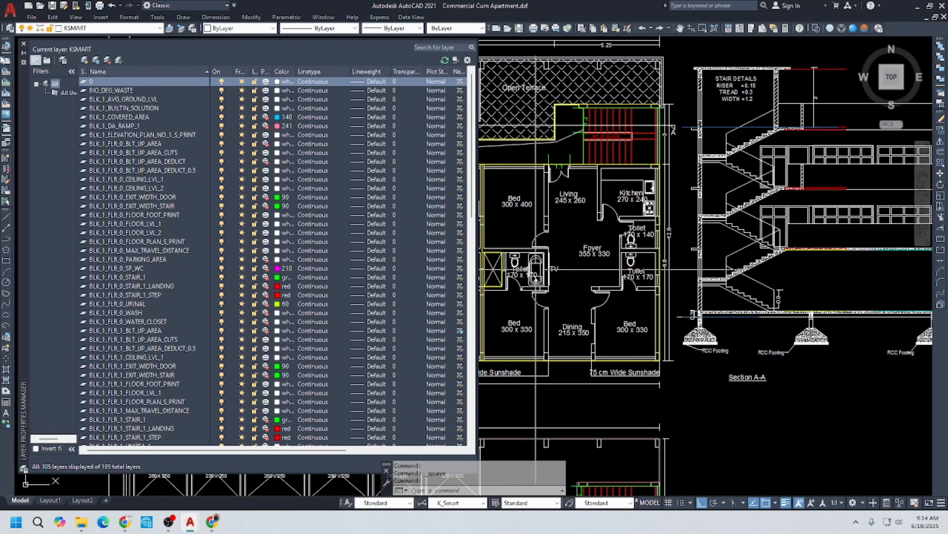
click(23, 44)
key(ctrl+v)
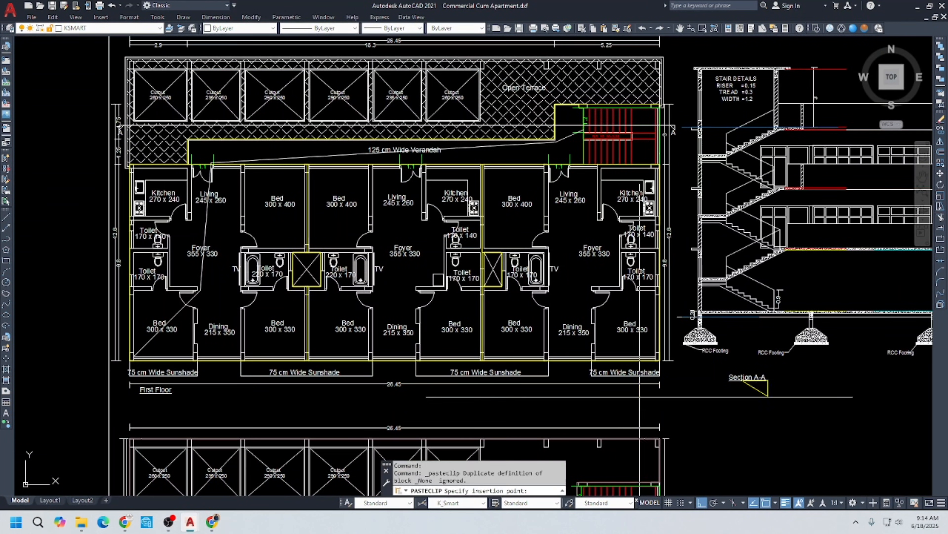
middle_drag(727, 424, 585, 334)
scroll(585, 334, down, 5)
scroll(417, 264, up, 5)
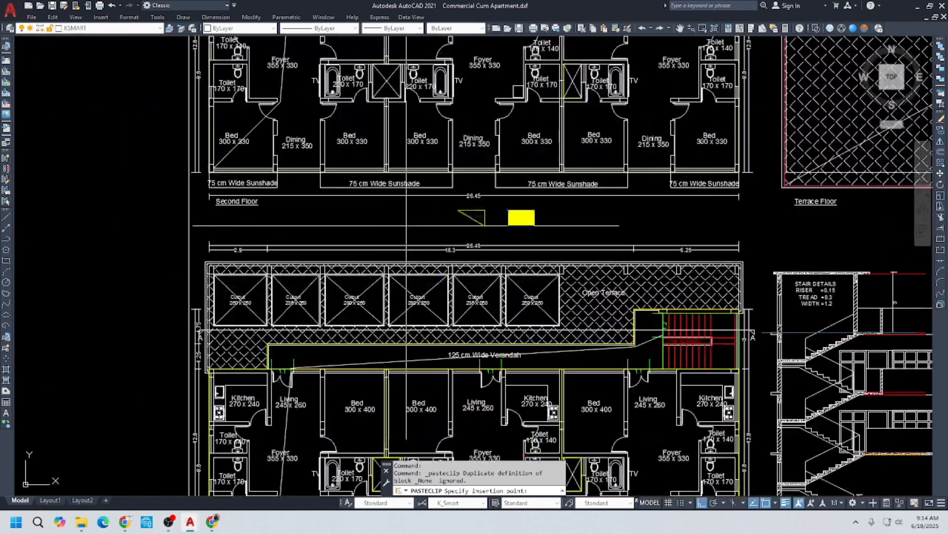
click(405, 225)
key(Escape)
Match the leftmost second-floor apartment outline to the BLK_1_FLR_2_UNITFA_4 hatch, and turn off selection cycling.
text(ma)
key(Return)
click(417, 214)
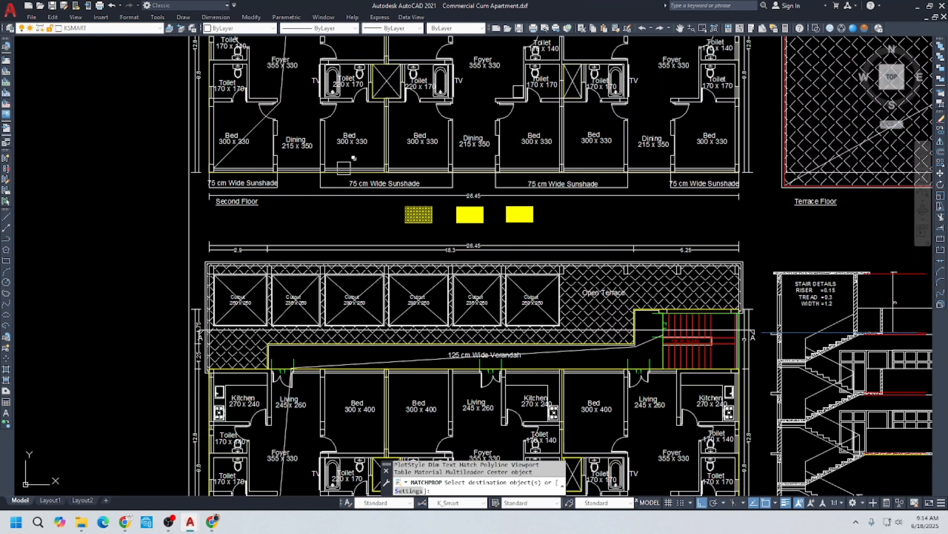
click(361, 162)
key(Escape)
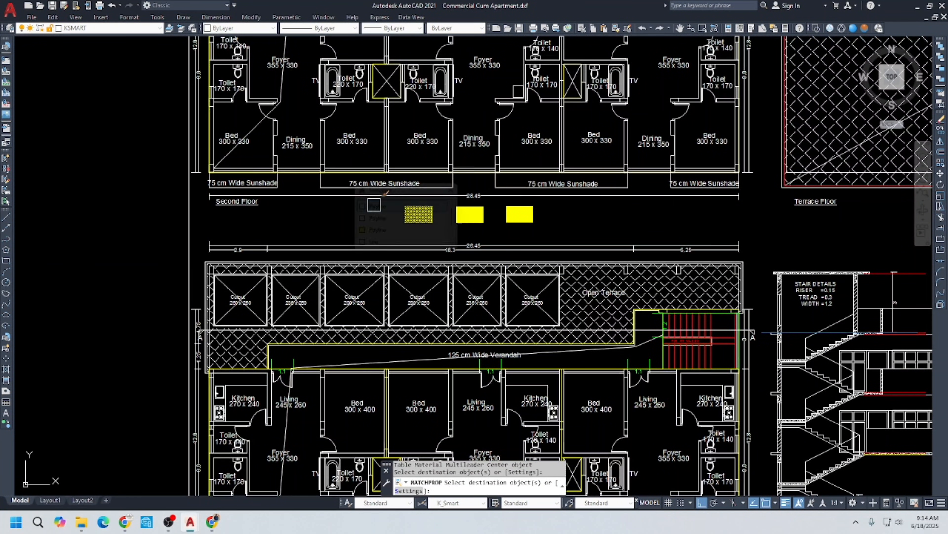
key(Escape)
key(ctrl+w)
Match the middle and rightmost second-floor apartment outlines to the UNITFA_5 and UNITFA_6 hatches, and check the outlines' layers.
text(ma)
key(Return)
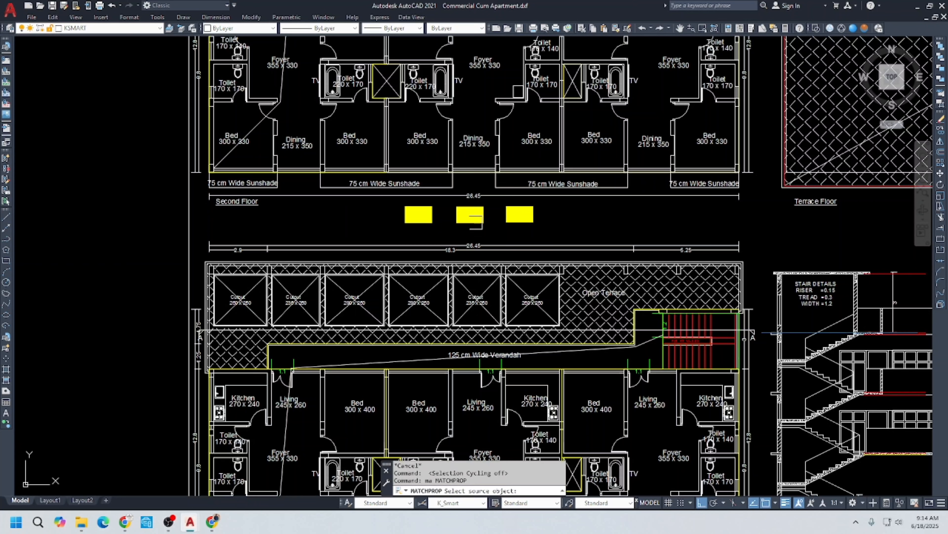
click(475, 220)
click(506, 203)
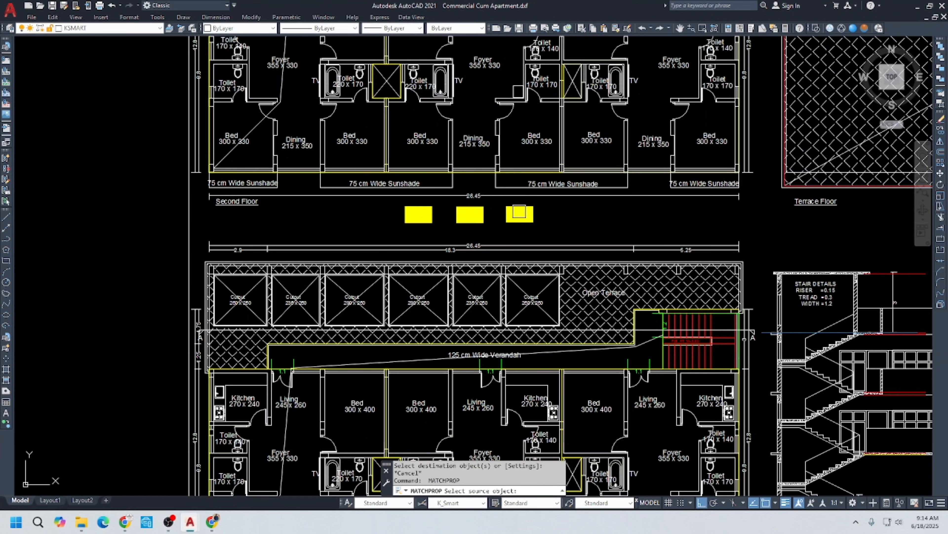
key(Escape)
click(335, 172)
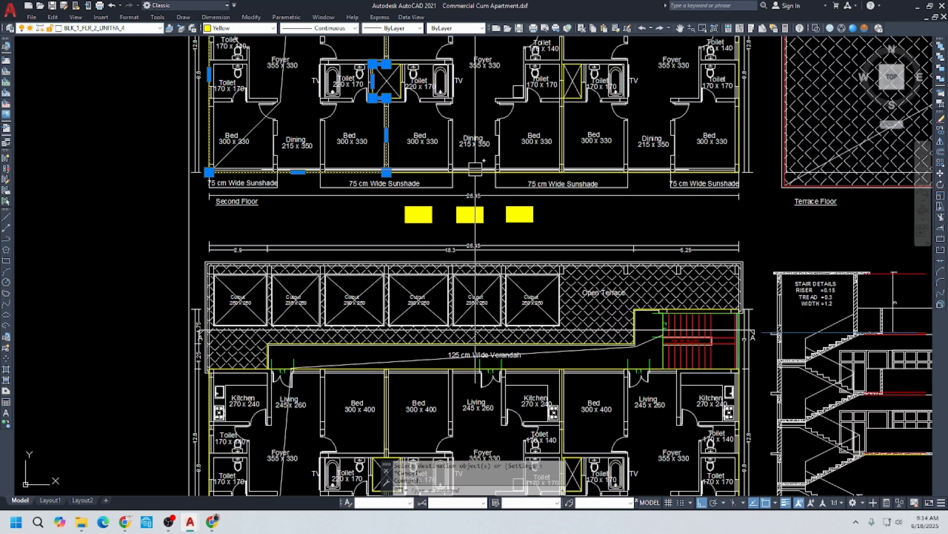
key(Escape)
key(Escape)
click(597, 172)
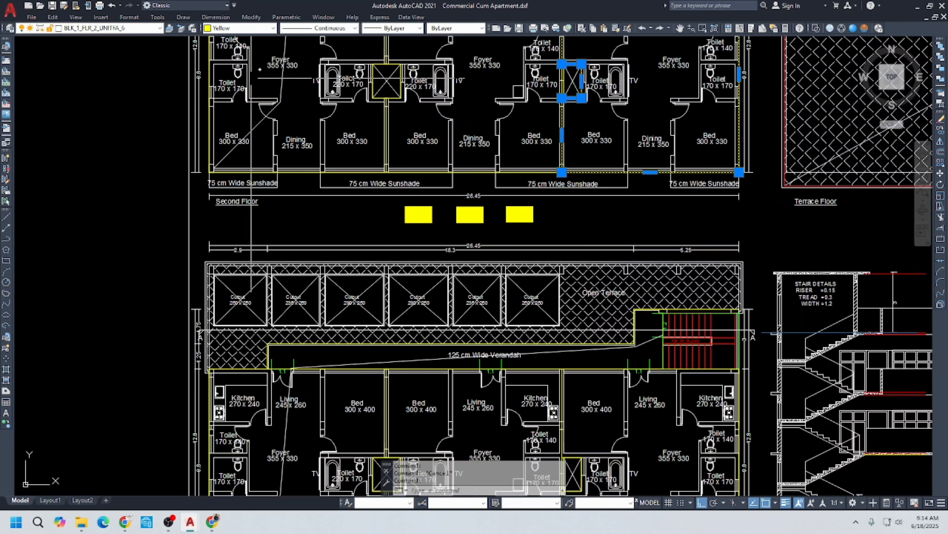
key(Escape)
Erase the three pasted hatch samples below the second floor plan and save the drawing.
click(546, 228)
click(407, 216)
key(Delete)
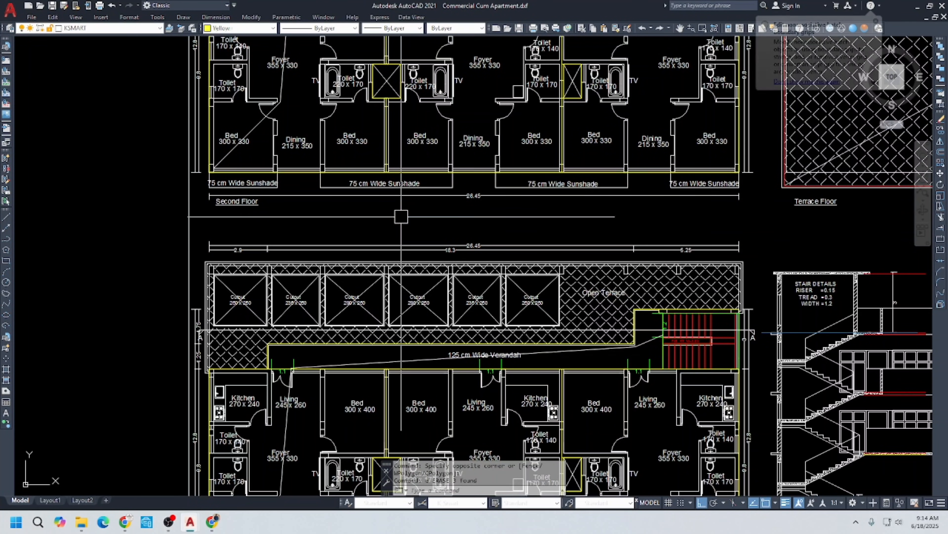
key(ctrl+s)
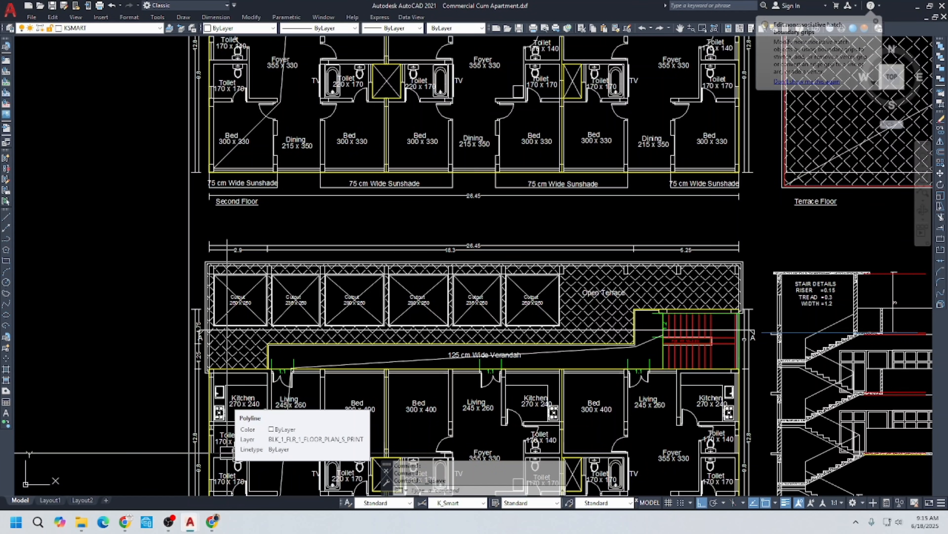
Switch to the K-Smart site in the browser and open the Scrutinize your Building Plans service.
click(216, 522)
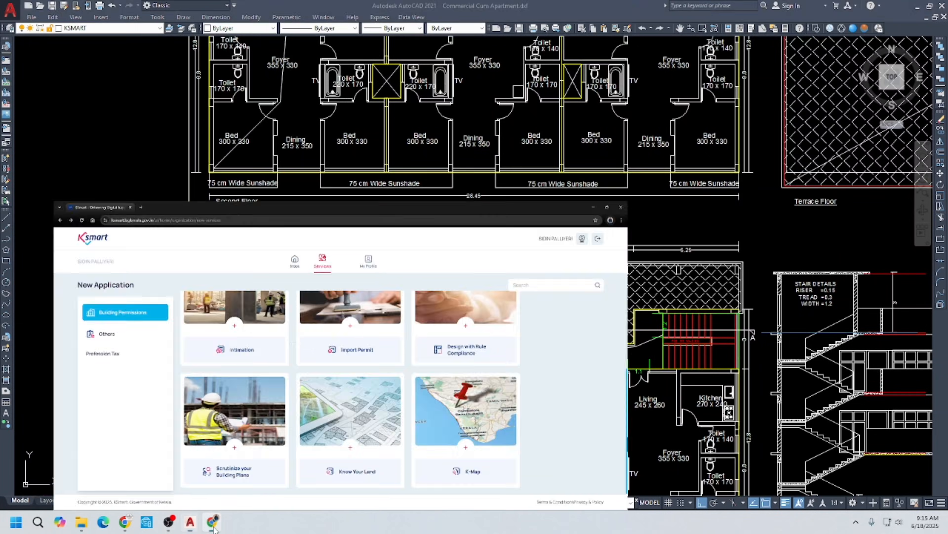
click(299, 406)
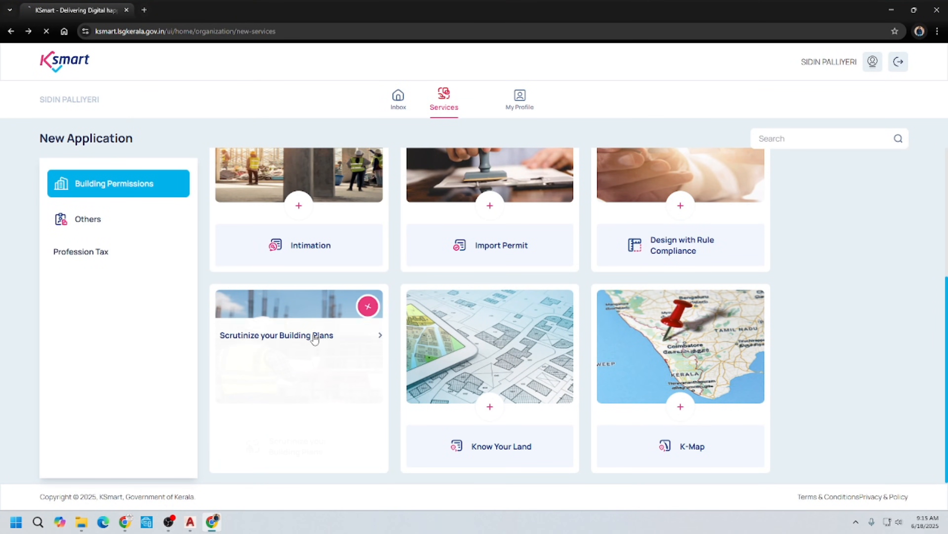
click(315, 340)
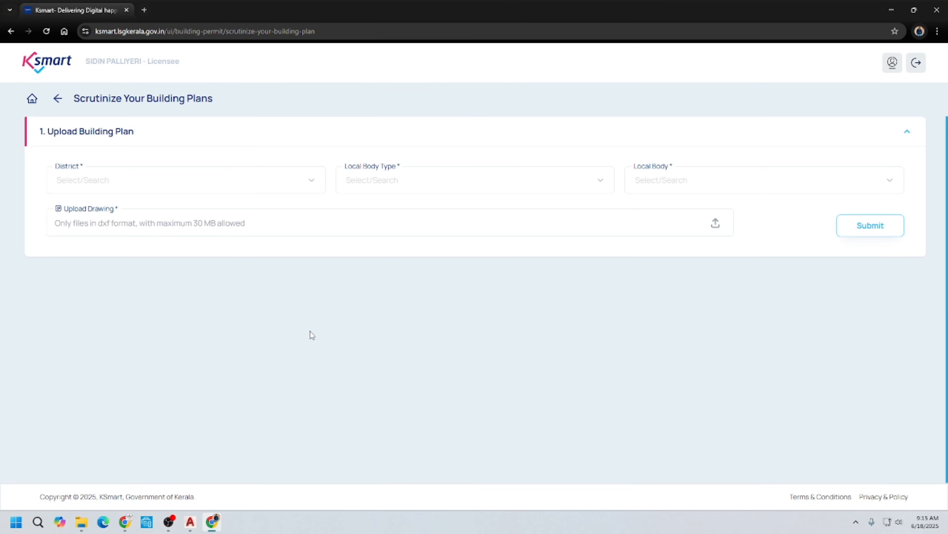
Upload Commercial Cum Apartment.dxf from the Downloads folder and submit it for scrutiny, agreeing to the drawing conditions.
click(325, 224)
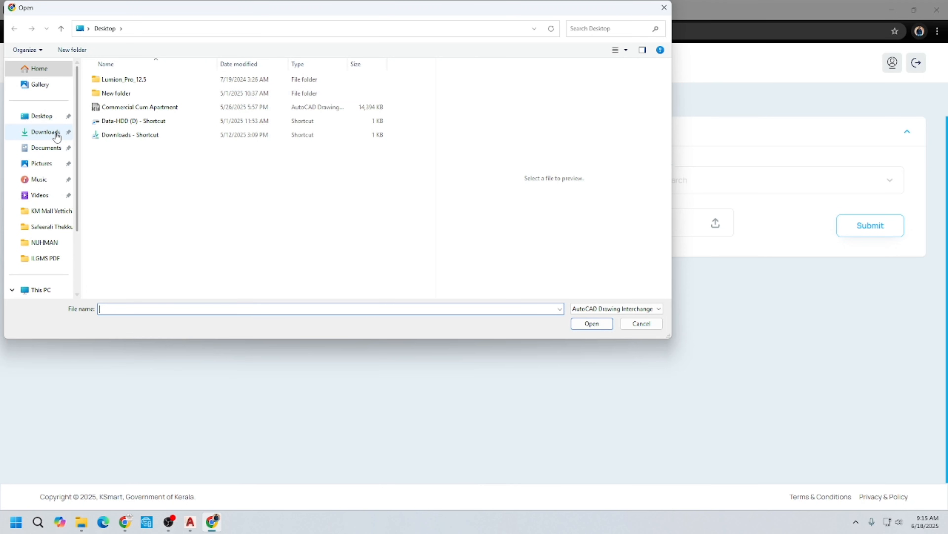
click(54, 132)
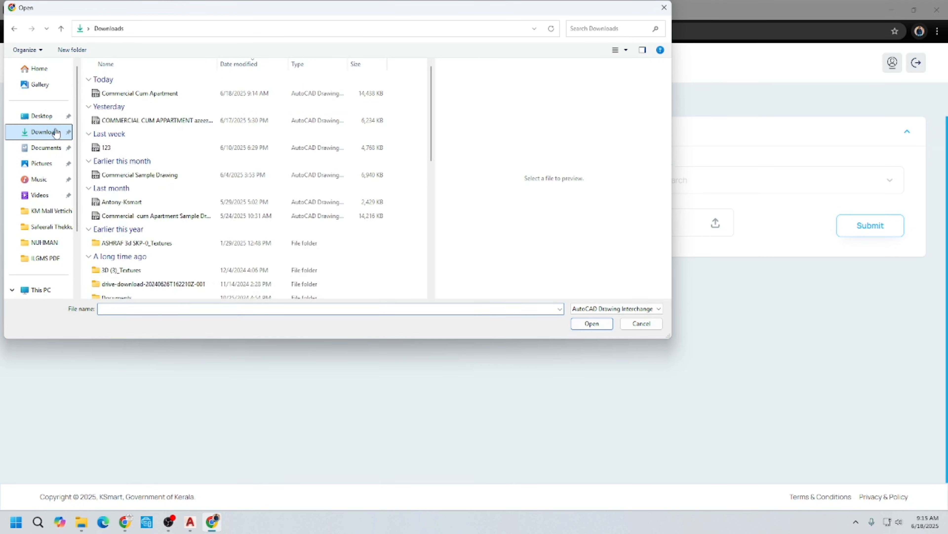
double_click(134, 93)
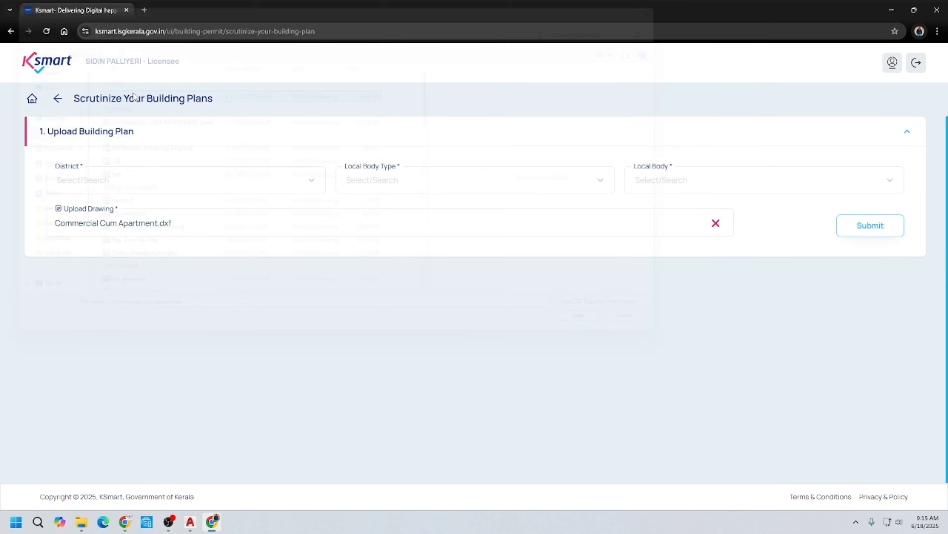
click(863, 225)
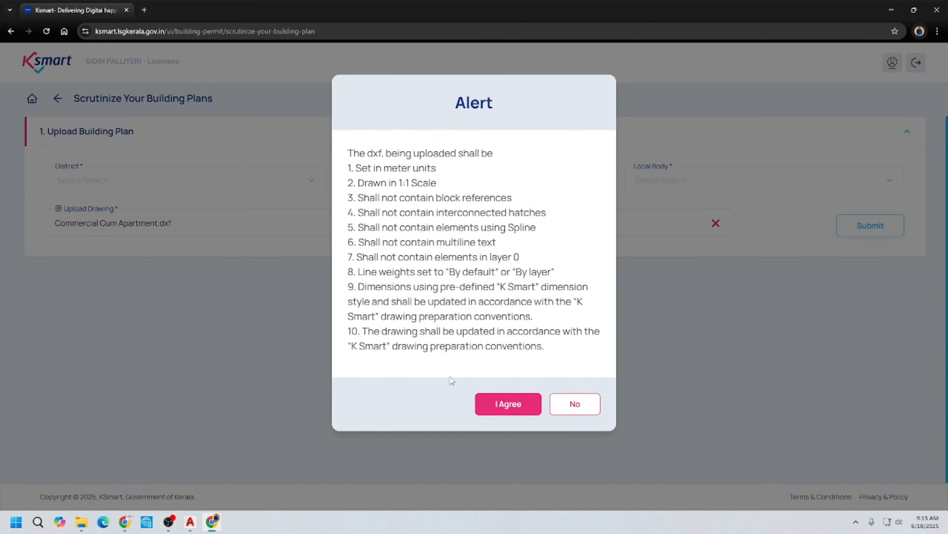
click(514, 408)
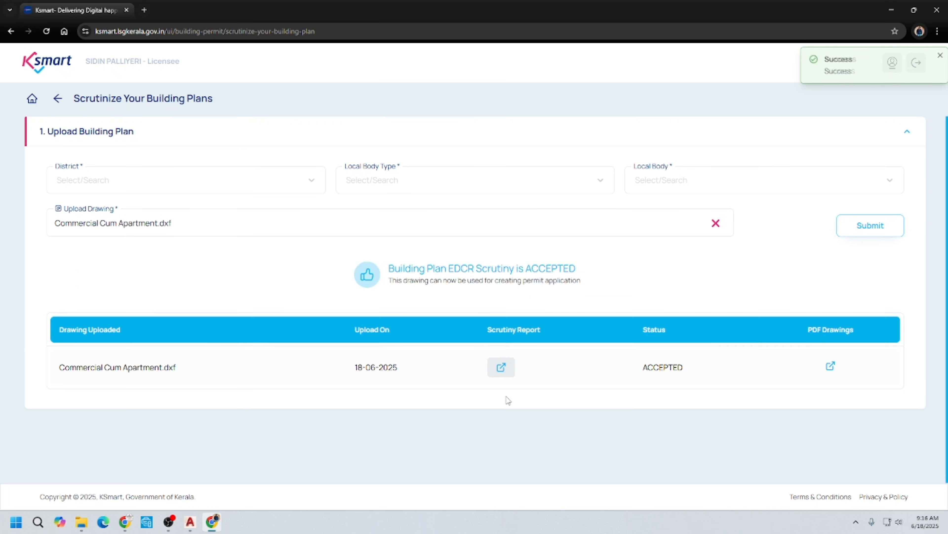
Examine the total units and unit details in the EDCR scrutiny report, and close the report.
click(501, 367)
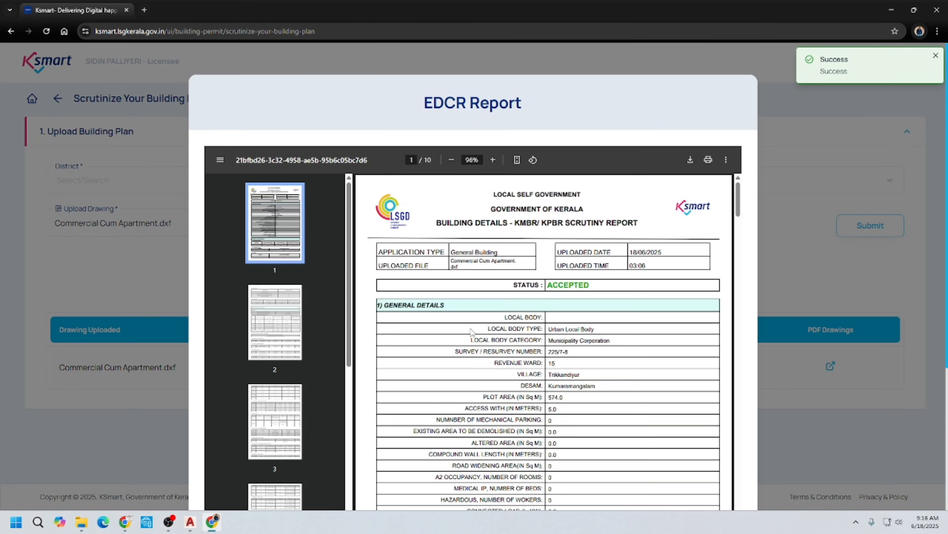
scroll(477, 322, down, 5)
scroll(477, 321, down, 5)
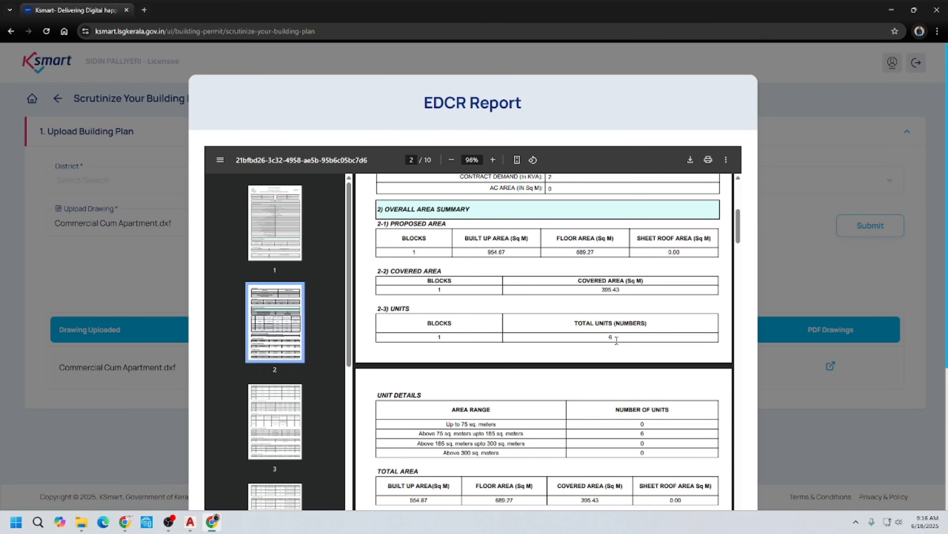
scroll(545, 330, down, 3)
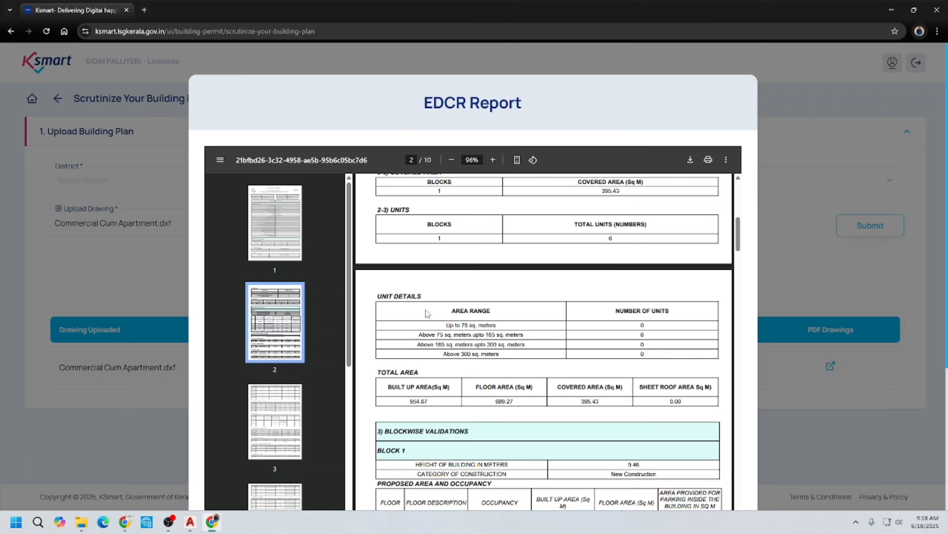
key(Escape)
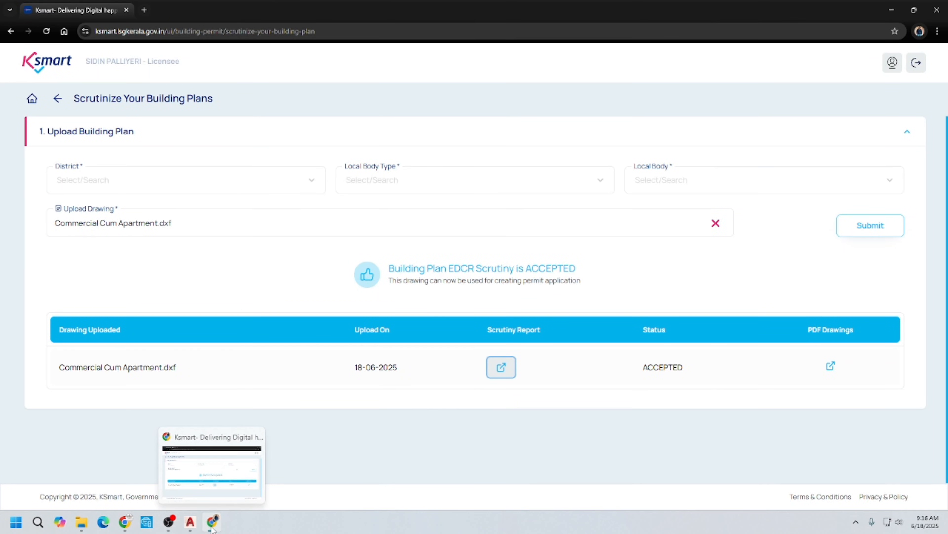
Switch back to AutoCAD and undo all changes made in the Commercial Cum Apartment drawing.
click(211, 521)
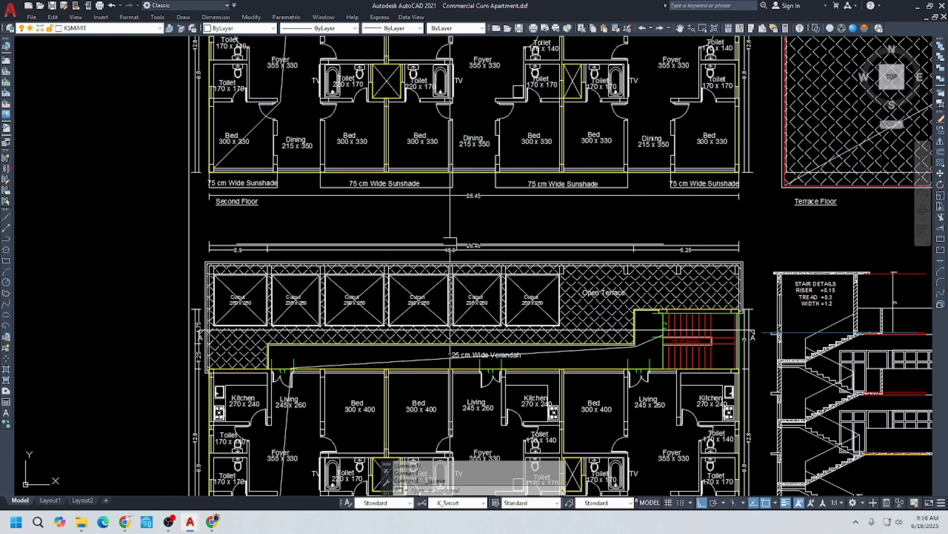
scroll(453, 223, down, 4)
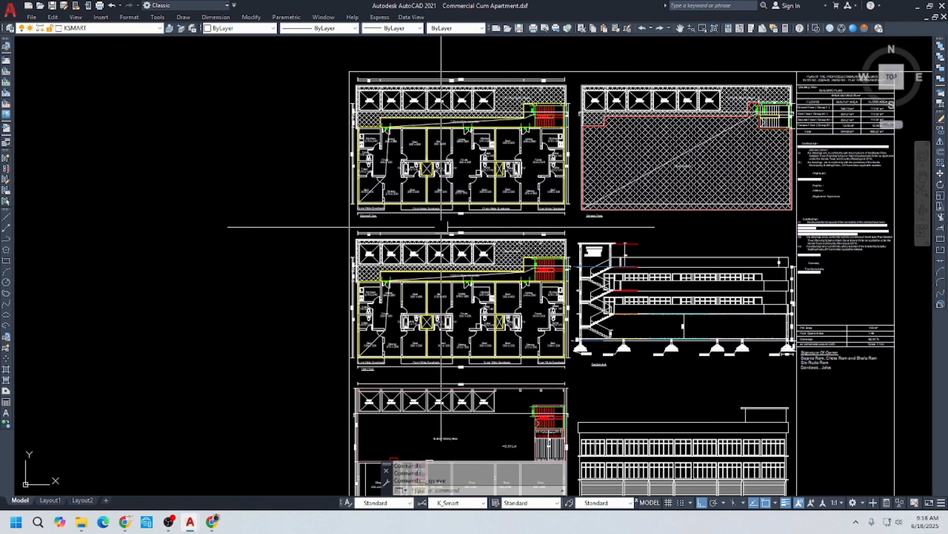
key(ctrl+z)
key(ctrl+z)
key(ctrl+z)
key(ctrl+z)
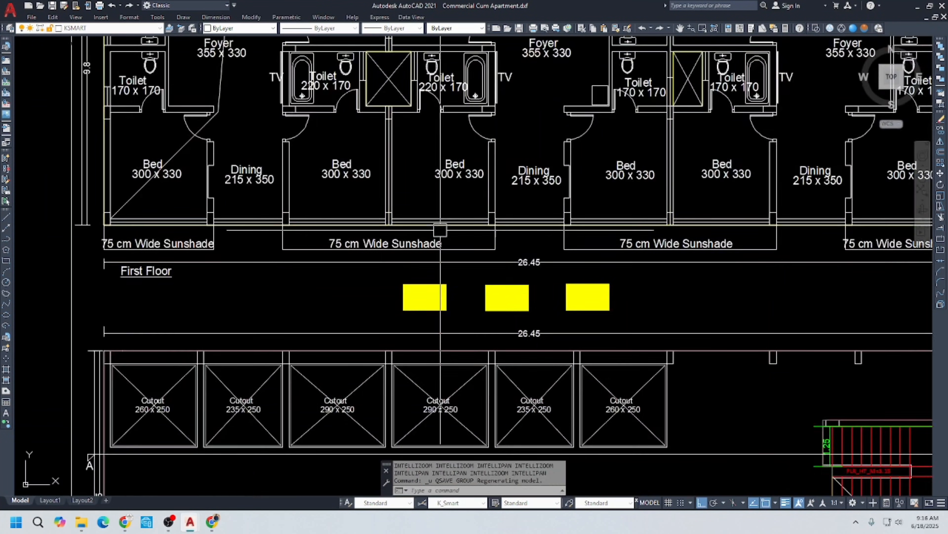
key(ctrl+z)
key(ctrl+z)
key(ctrl+z)
key(ctrl+z)
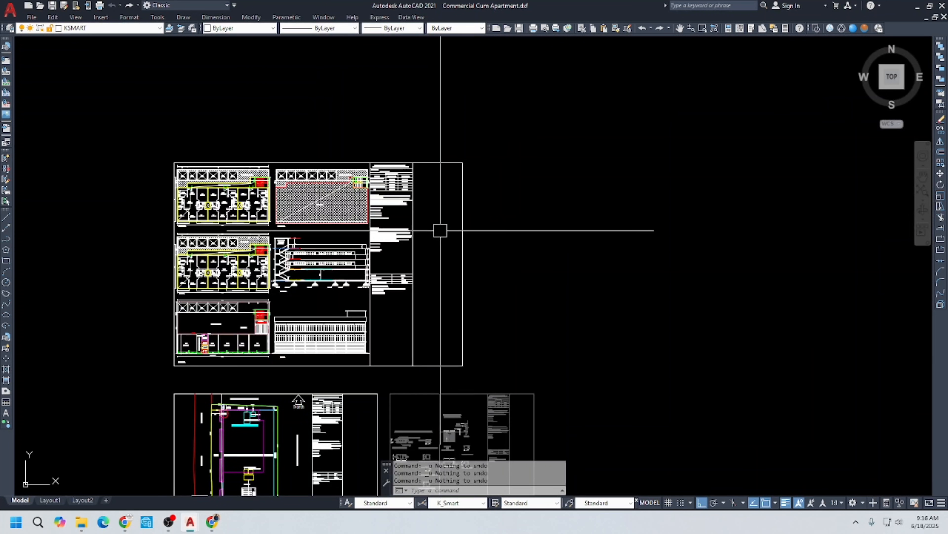
key(Escape)
key(Escape)
middle_drag(433, 233, 587, 233)
scroll(389, 258, up, 3)
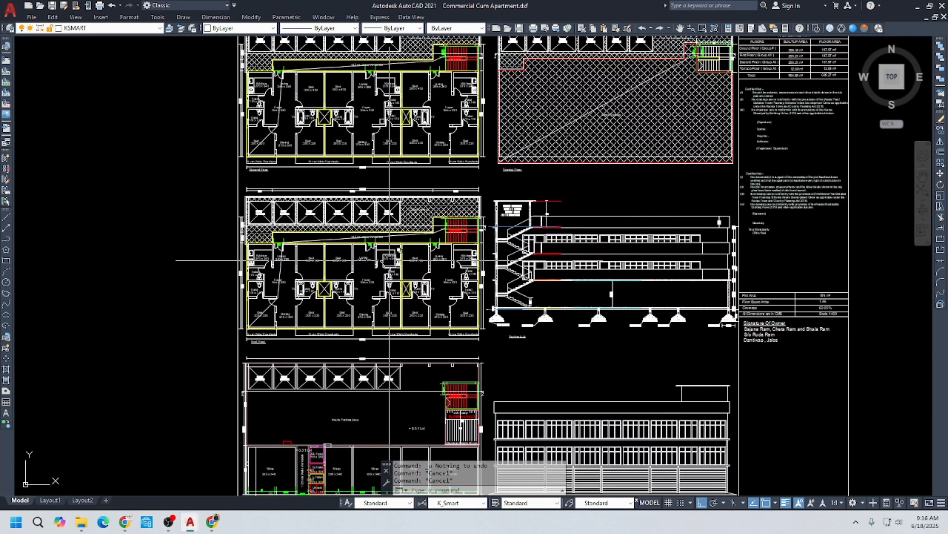
Switch to the layer matrix drawing and undo the layer renames, the purge and the erase to restore the full matrix.
key(ctrl+Tab)
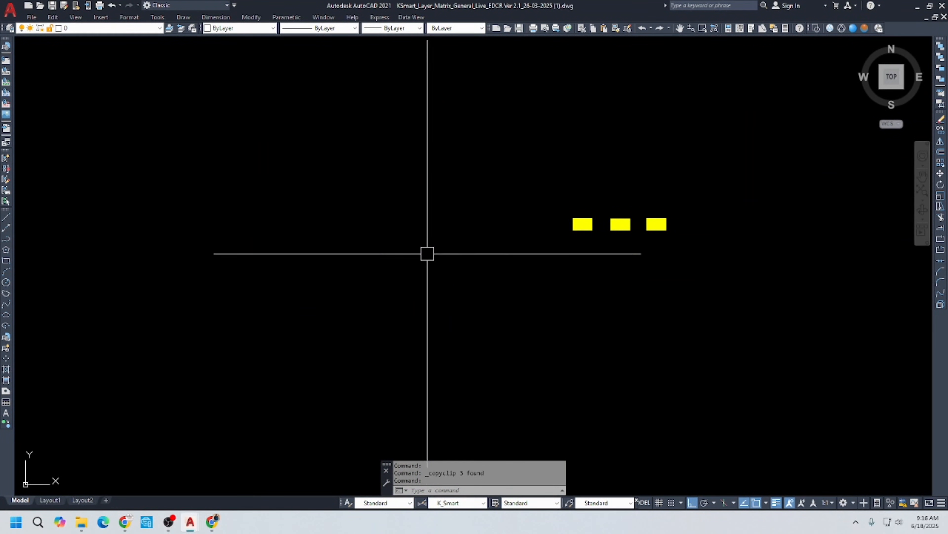
key(ctrl+z)
key(ctrl+z)
key(ctrl+z)
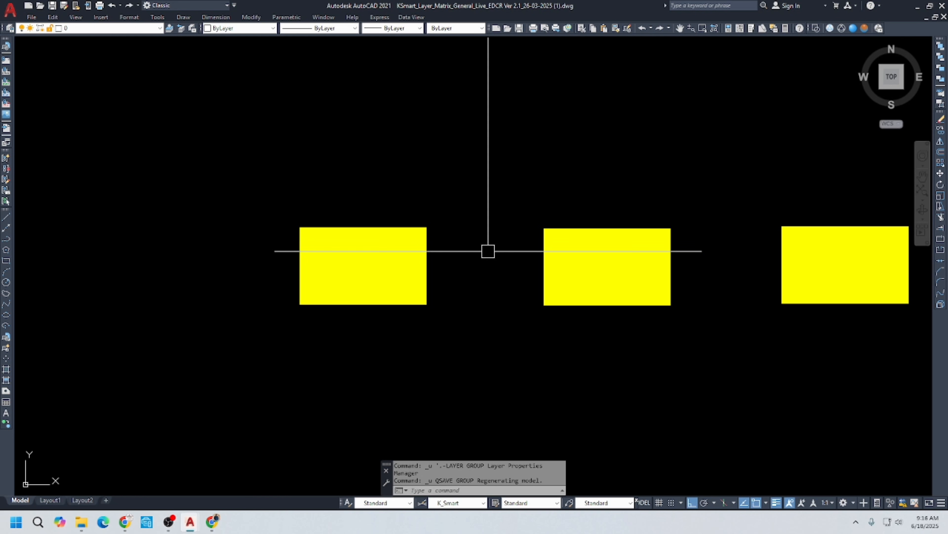
key(ctrl+z)
key(Escape)
scroll(410, 229, down, 5)
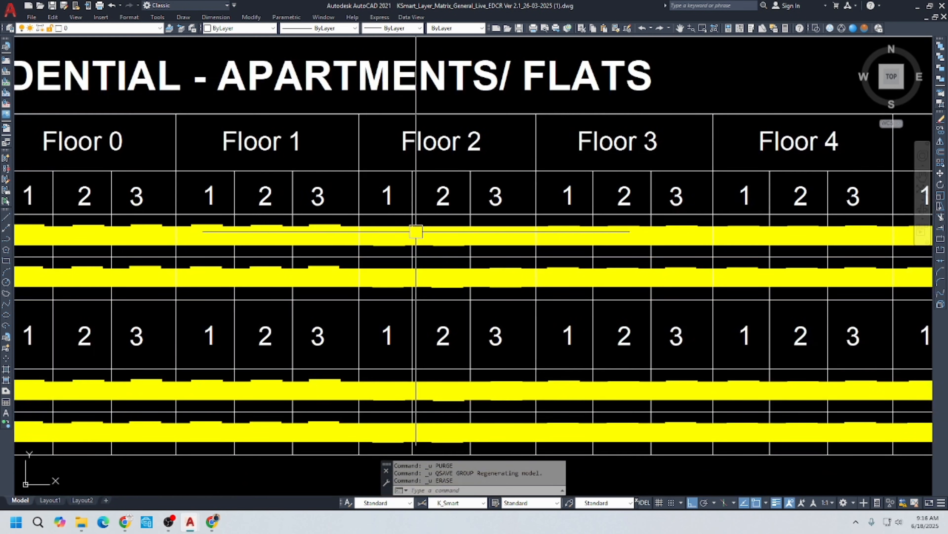
key(Escape)
key(Escape)
Copy the Block 01, Floor 2 swatches for units 1, 2 and 3 from the apartments/flats table to the clipboard.
middle_drag(379, 221, 472, 212)
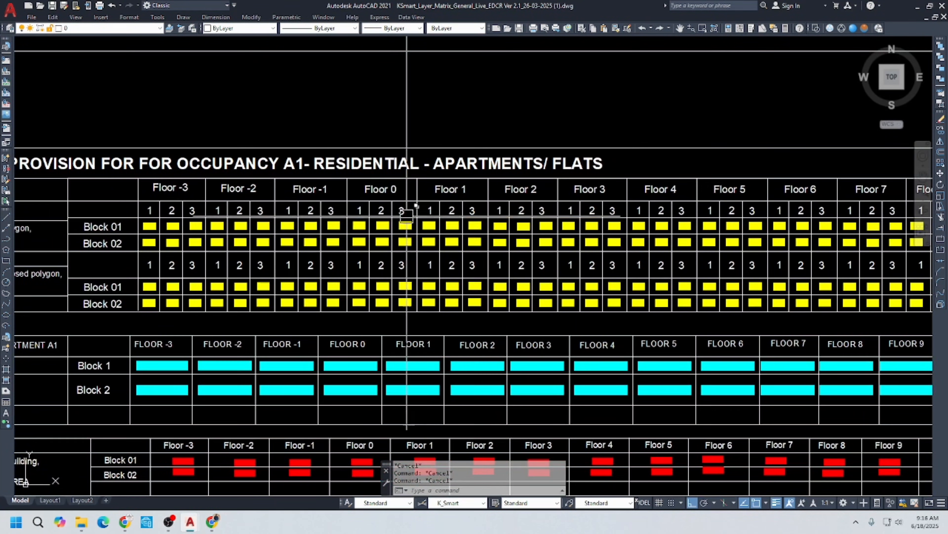
scroll(519, 212, up, 2)
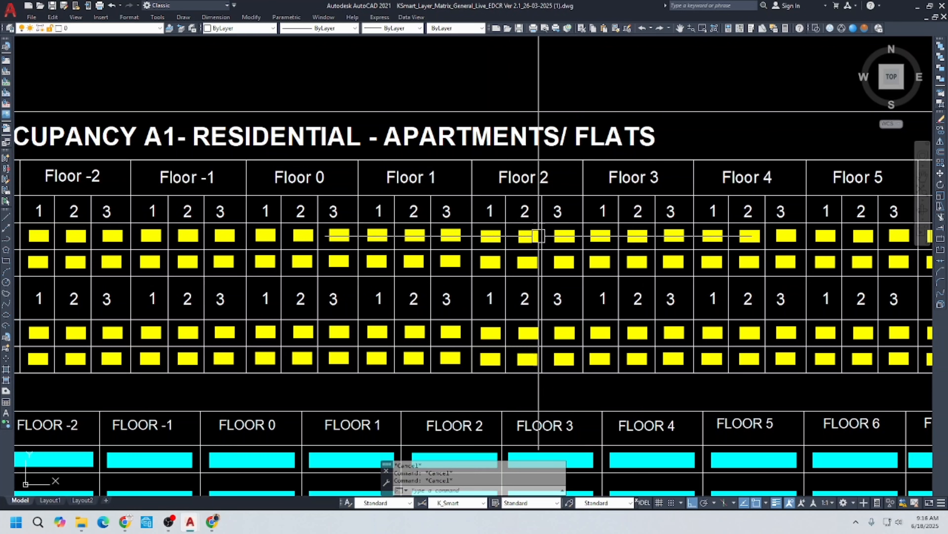
scroll(577, 250, up, 5)
click(579, 251)
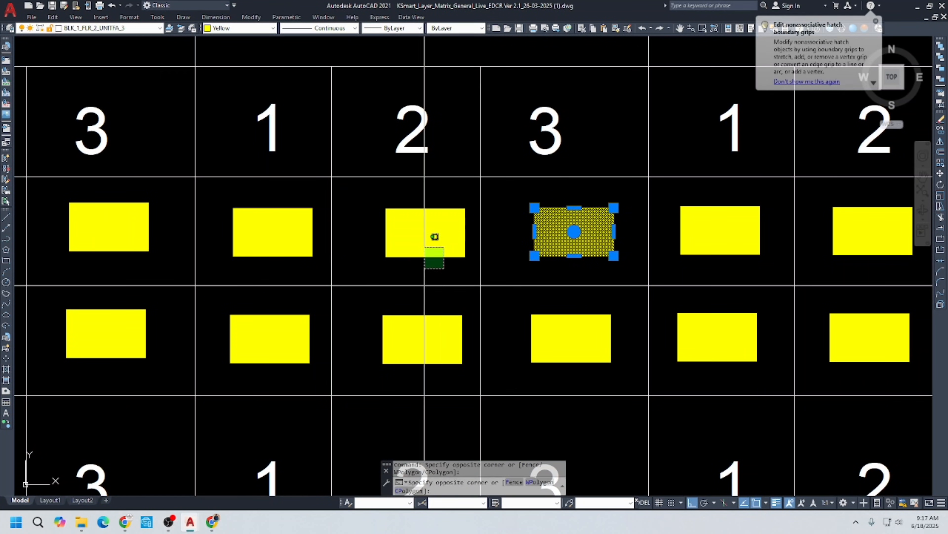
click(432, 240)
click(267, 225)
key(ctrl+c)
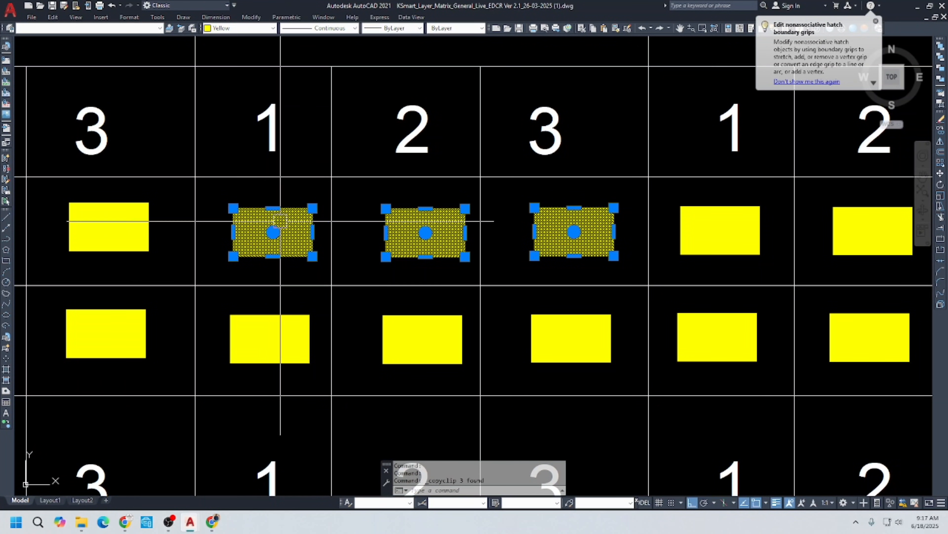
scroll(347, 217, down, 6)
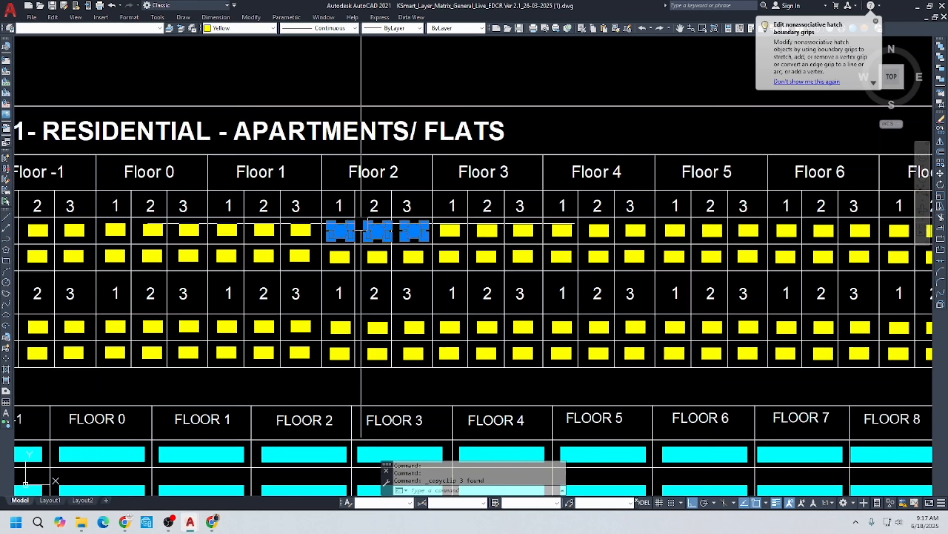
Switch to the Commercial Cum Apartment drawing and paste the three swatches just below the Second Floor plan.
key(ctrl+Tab)
key(ctrl+Tab)
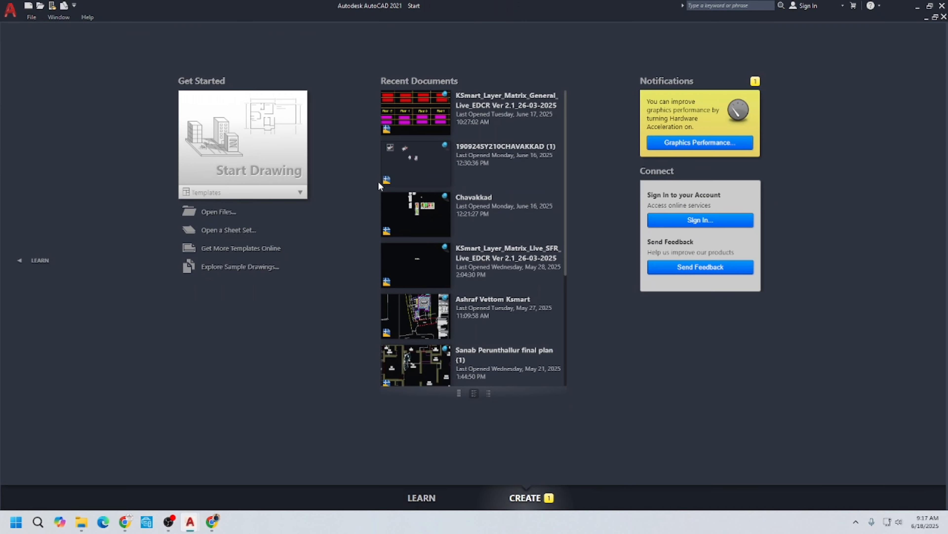
key(ctrl+v)
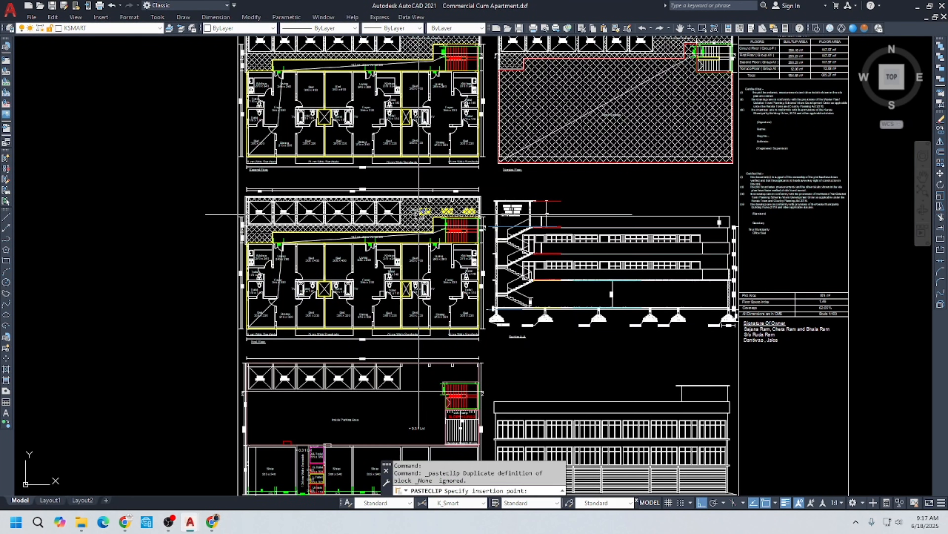
scroll(318, 163, up, 2)
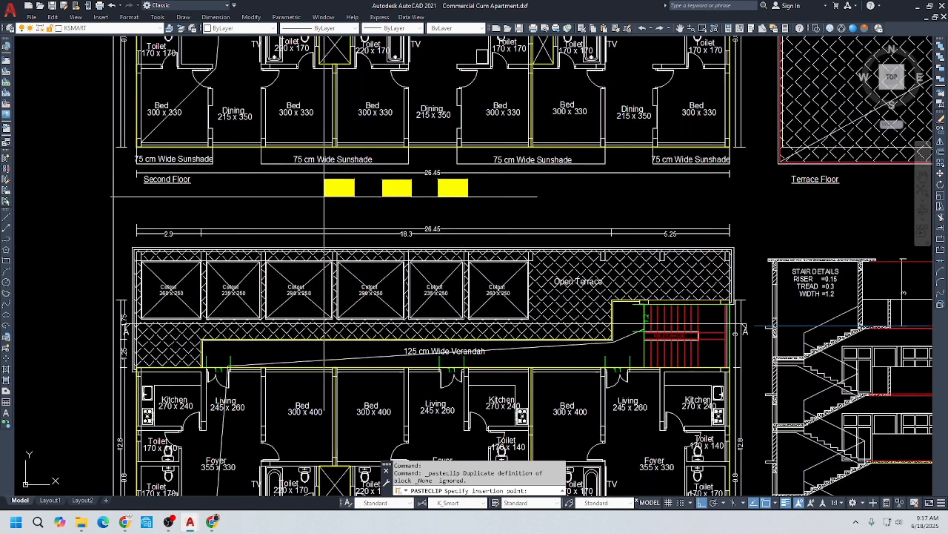
click(326, 203)
key(Escape)
Check which layers the first and middle unit outlines on the Second Floor plan are on.
click(300, 150)
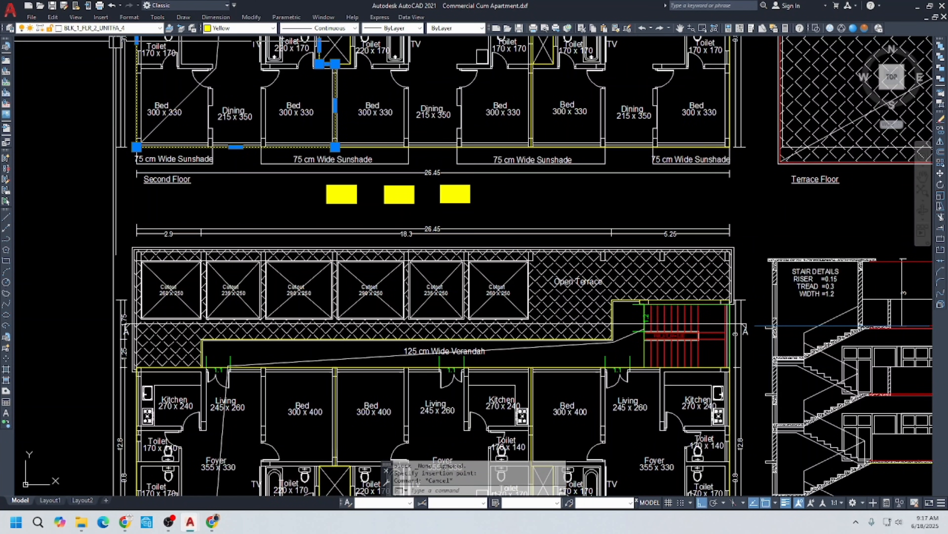
click(394, 145)
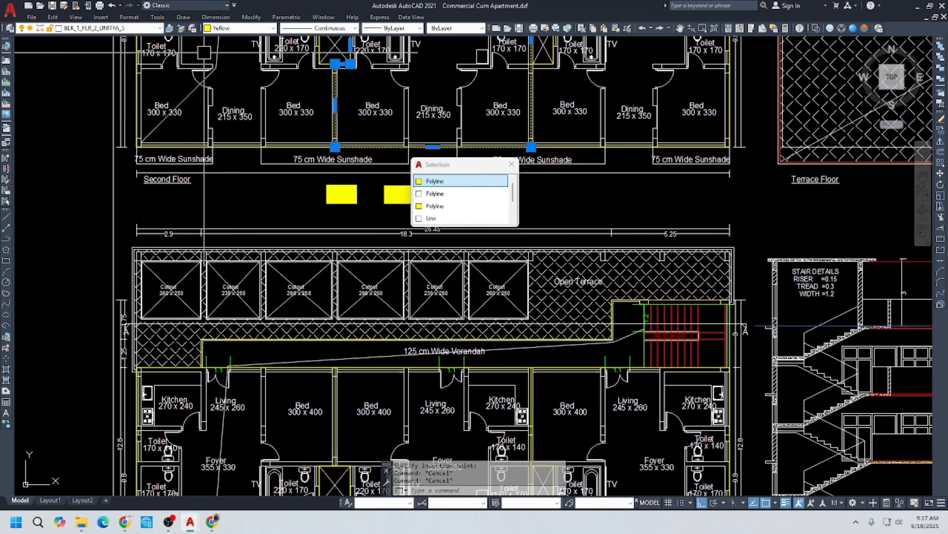
key(Escape)
key(Escape)
Match the properties of the three pasted swatches onto the Second Floor's three unit outlines in order, using Match Properties.
text(ma)
key(Return)
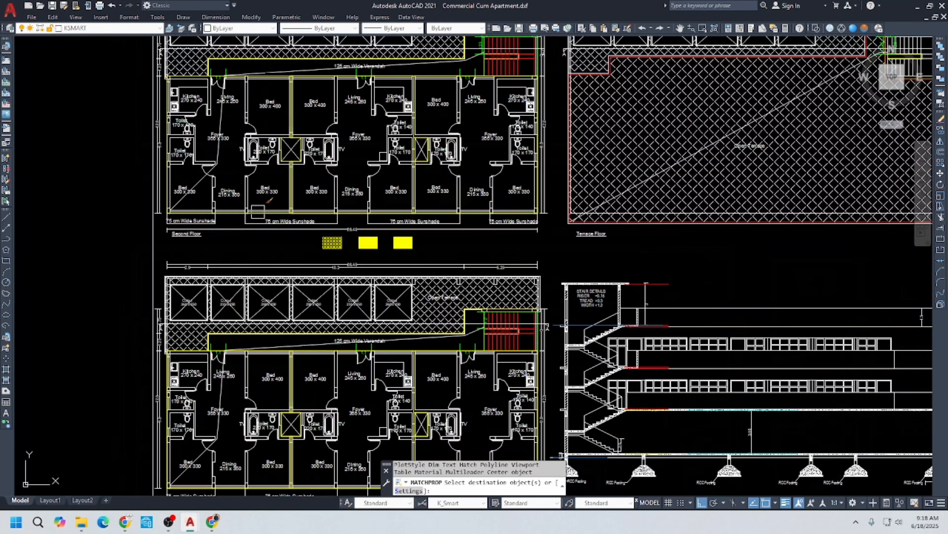
click(257, 212)
key(Escape)
key(Return)
click(368, 243)
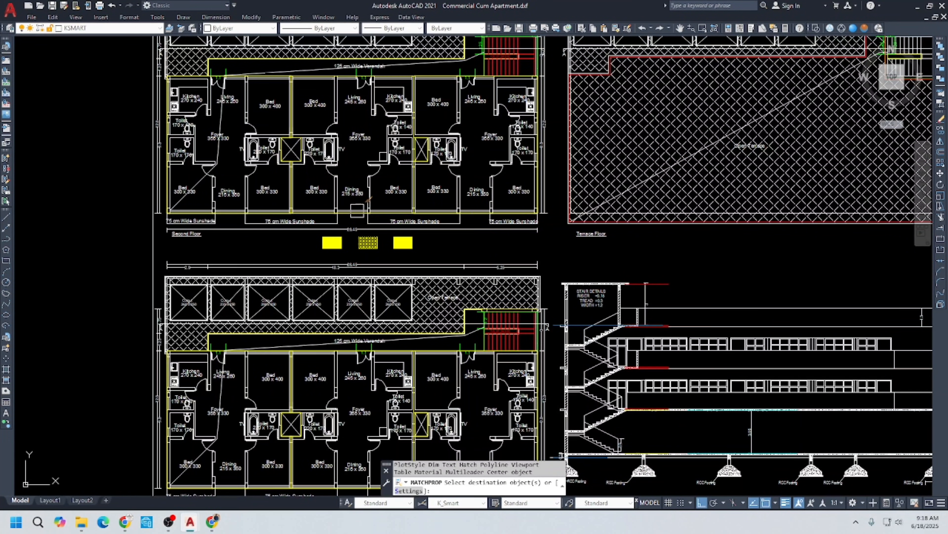
click(365, 212)
key(Escape)
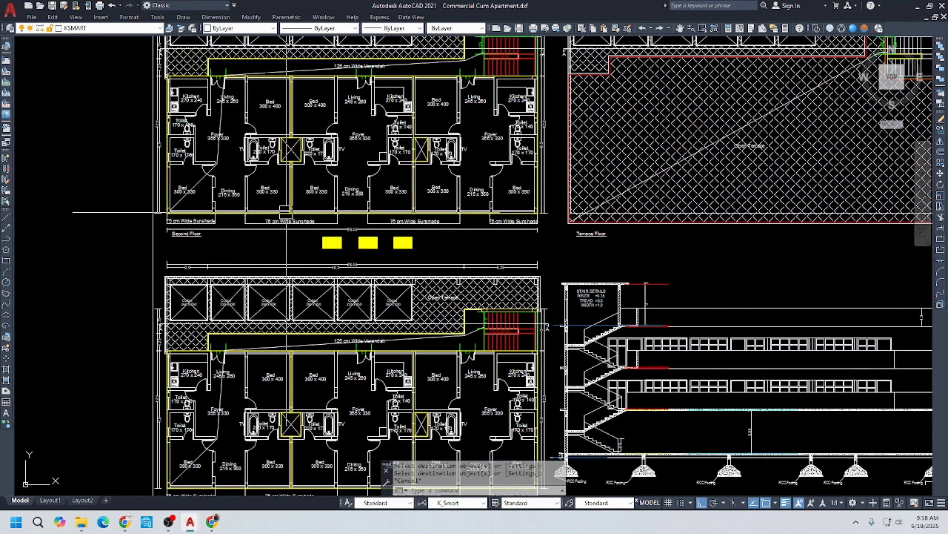
Check the assigned layers of the Second Floor's unit outlines one by one.
click(267, 210)
key(Escape)
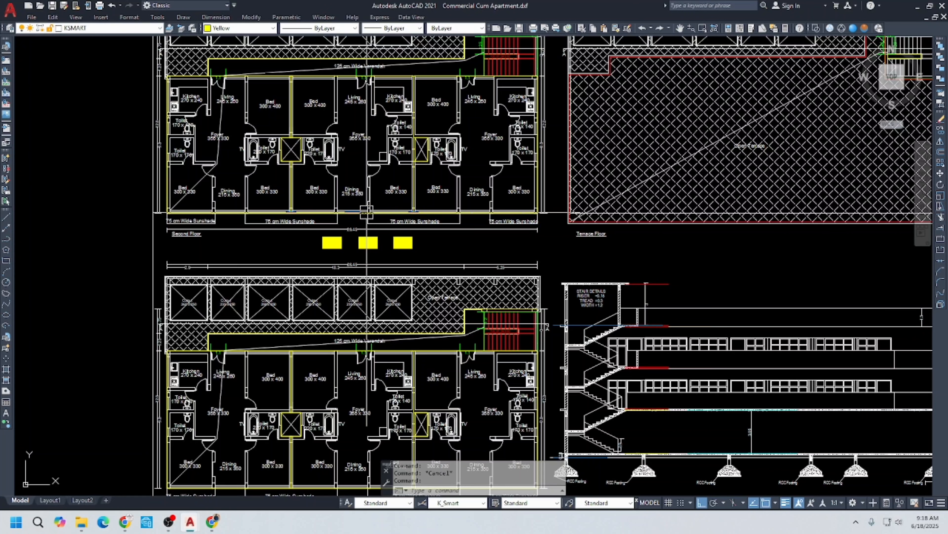
click(414, 170)
key(Escape)
click(291, 112)
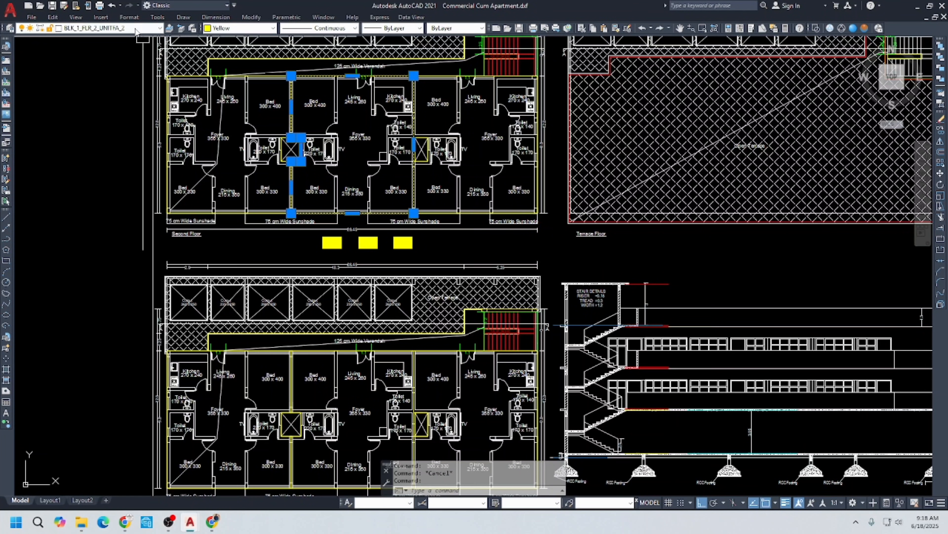
key(Escape)
click(415, 168)
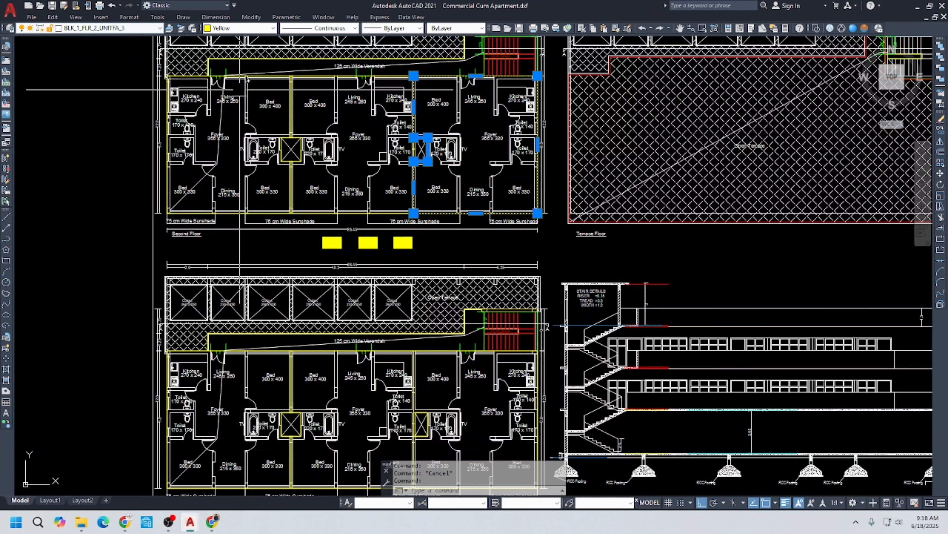
key(Escape)
Clean up the drawing by erasing the three pasted swatches and purging all unused items, and save it.
key(ctrl+s)
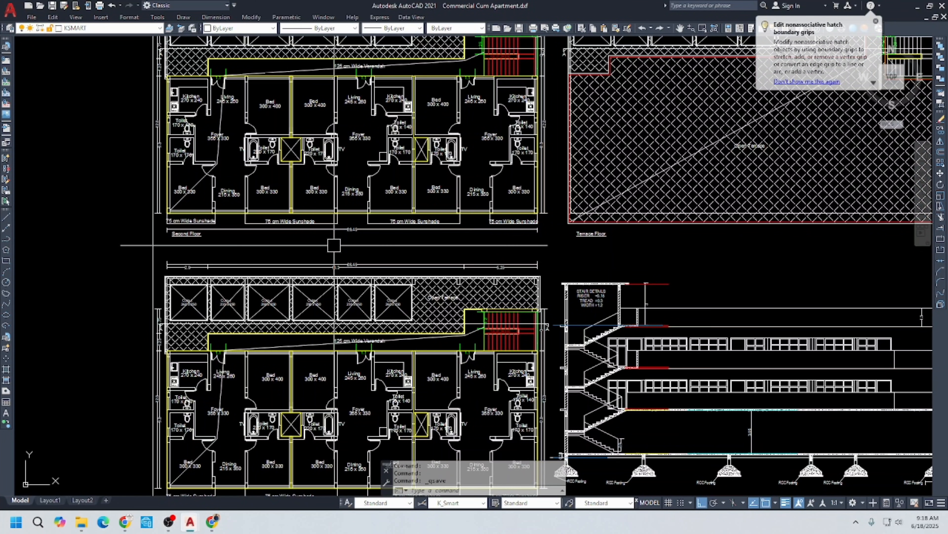
text(pur)
key(Return)
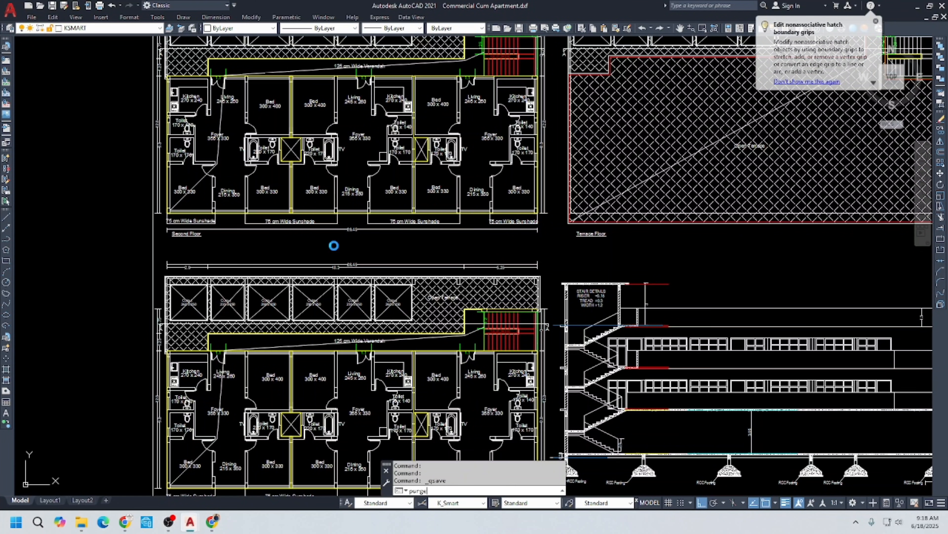
click(517, 361)
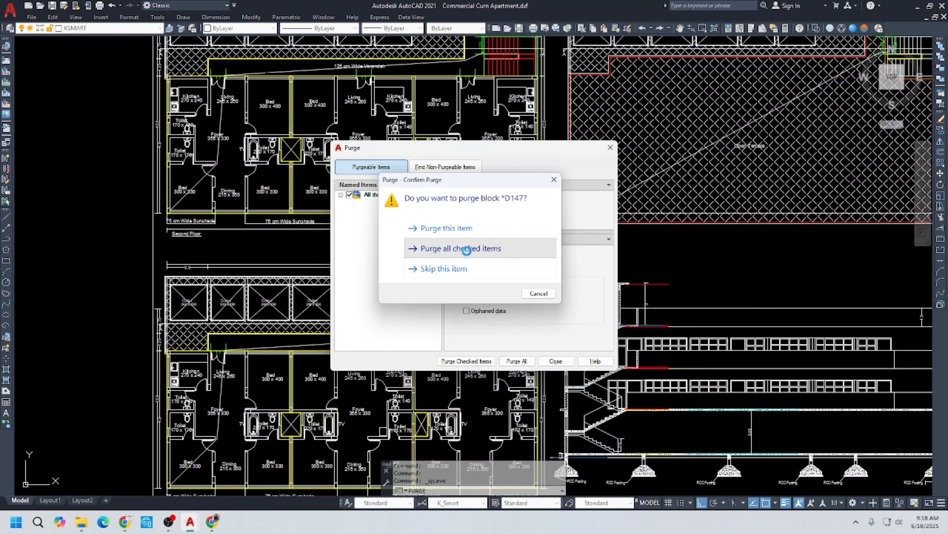
click(468, 248)
click(565, 361)
key(ctrl+s)
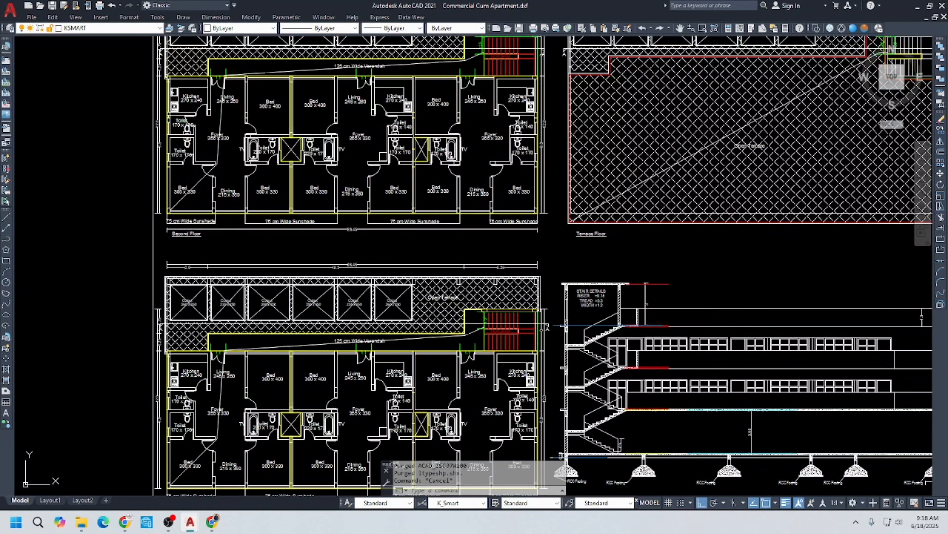
In K-Smart, replace the uploaded drawing with the newly saved Commercial Cum Apartment.dxf and submit it for scrutiny, agreeing to the drawing conditions.
click(212, 521)
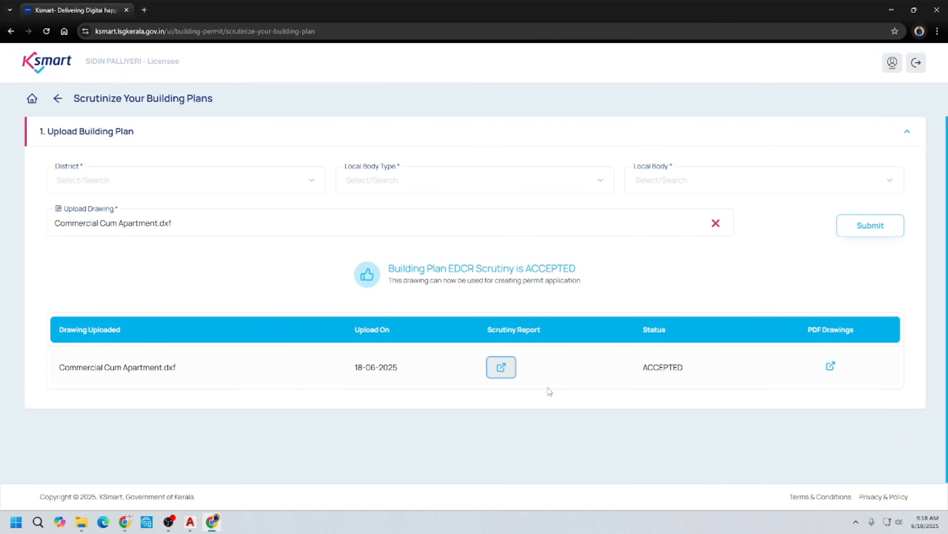
click(715, 225)
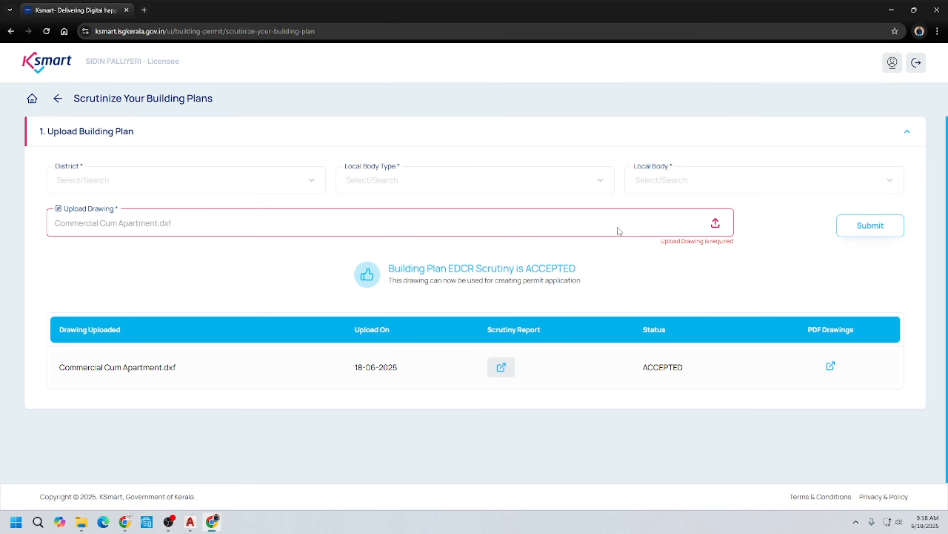
click(616, 228)
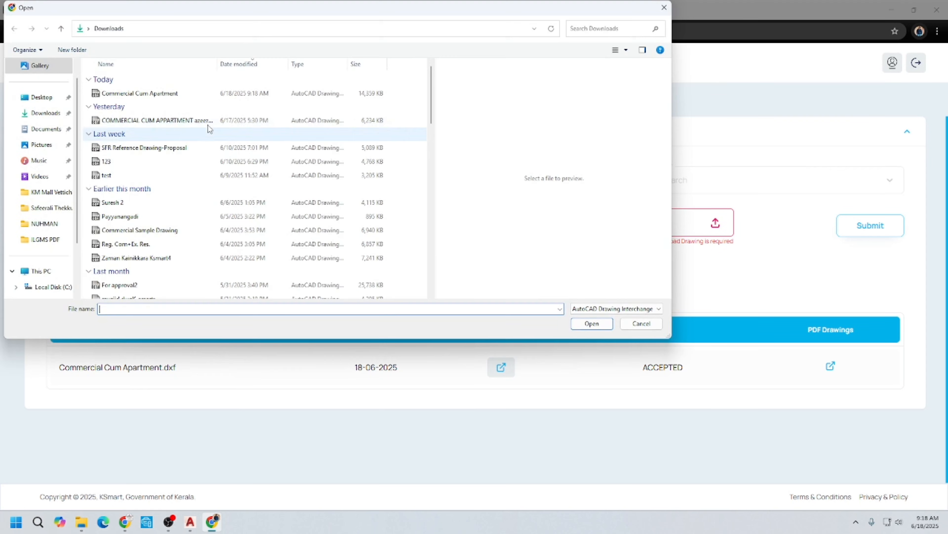
double_click(174, 95)
click(849, 226)
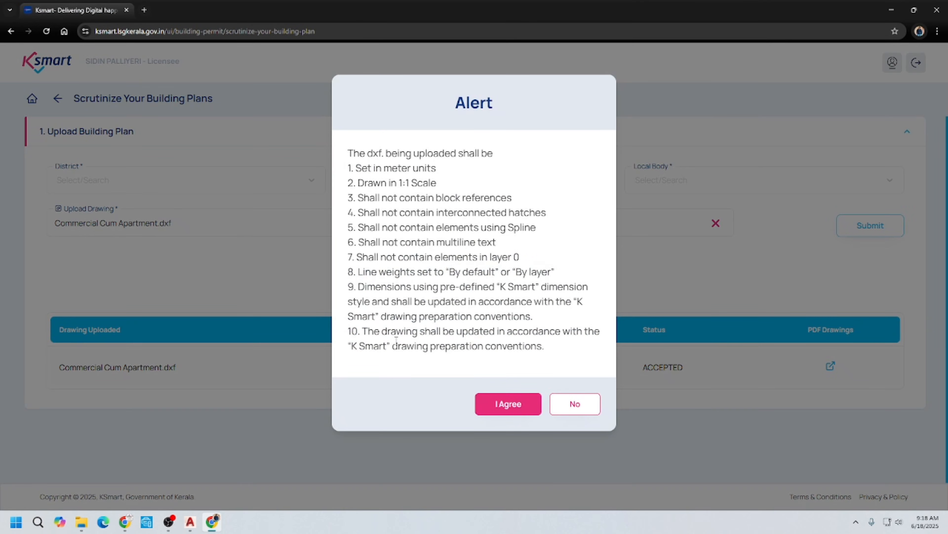
click(508, 403)
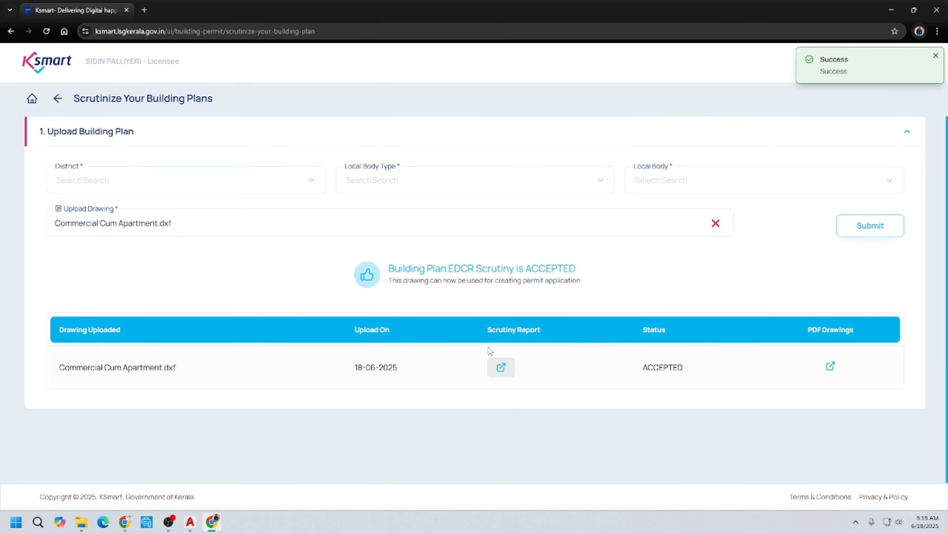
Open the new EDCR scrutiny report and examine the total units and the unit details by area range.
click(501, 367)
scroll(523, 310, down, 8)
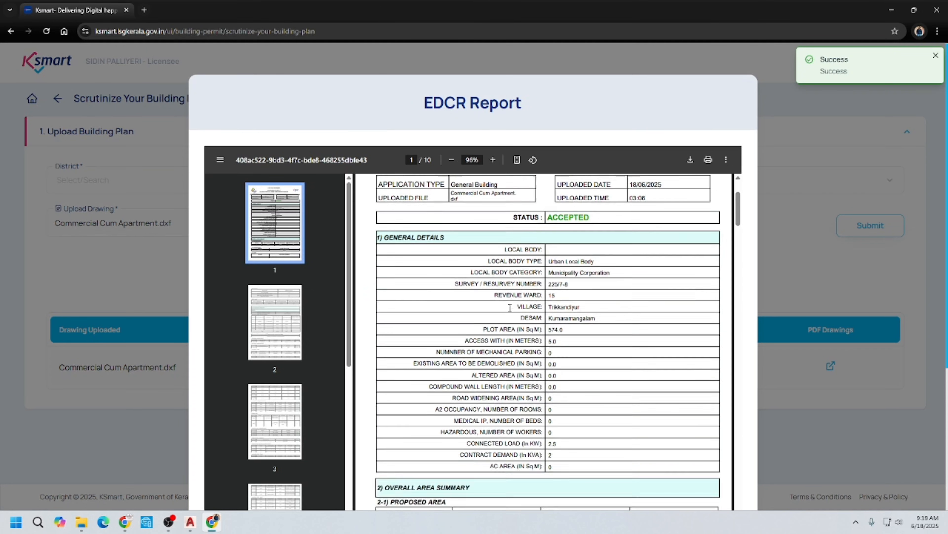
scroll(600, 341, down, 2)
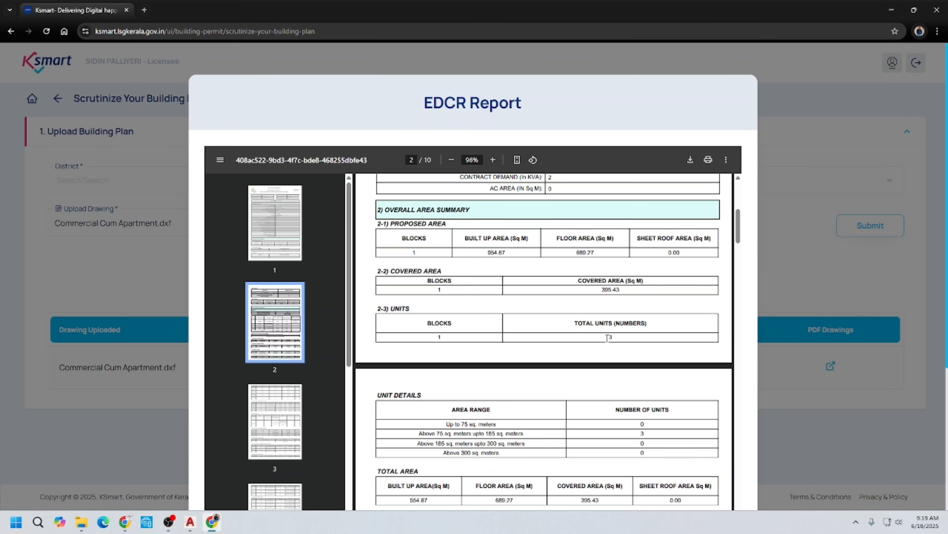
Compare the number of apartment units in the report's parking validations with the total units in the overall area summary.
scroll(605, 336, down, 10)
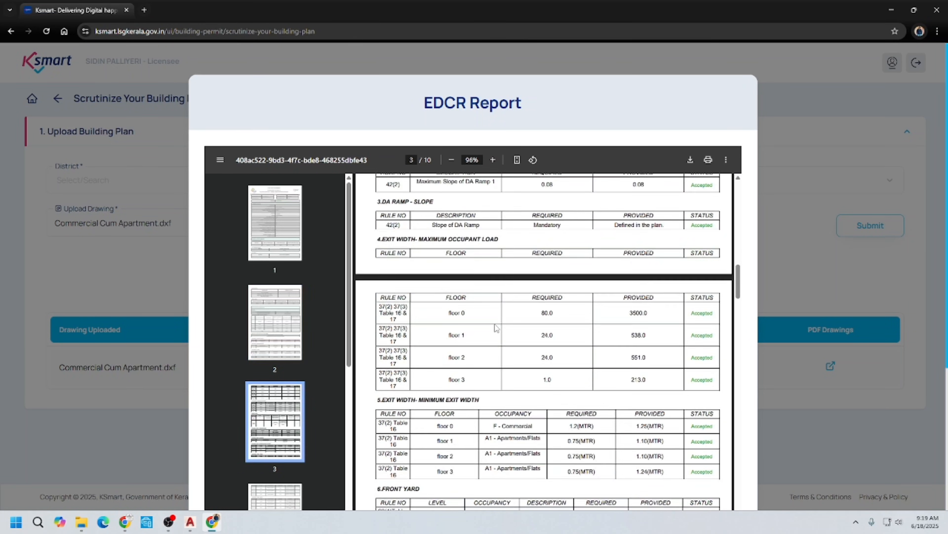
scroll(496, 329, down, 15)
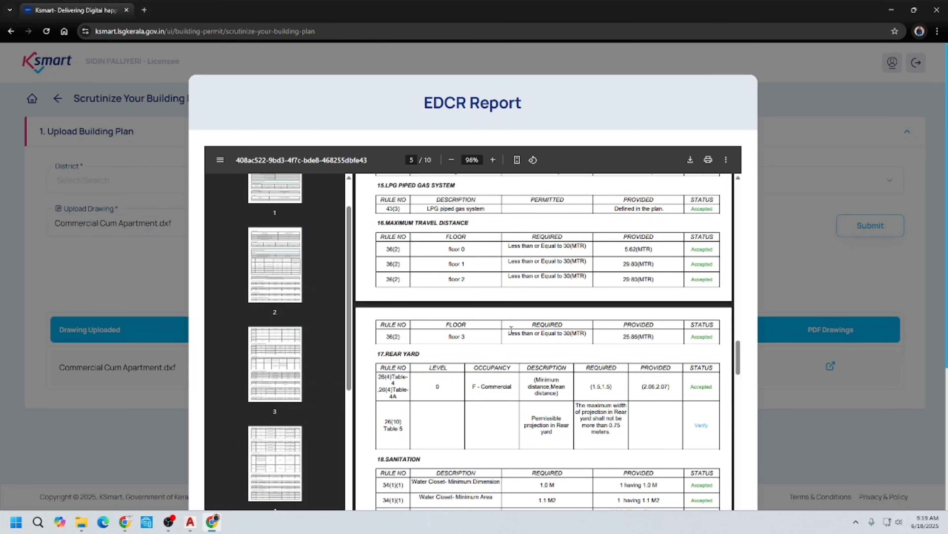
scroll(511, 330, down, 10)
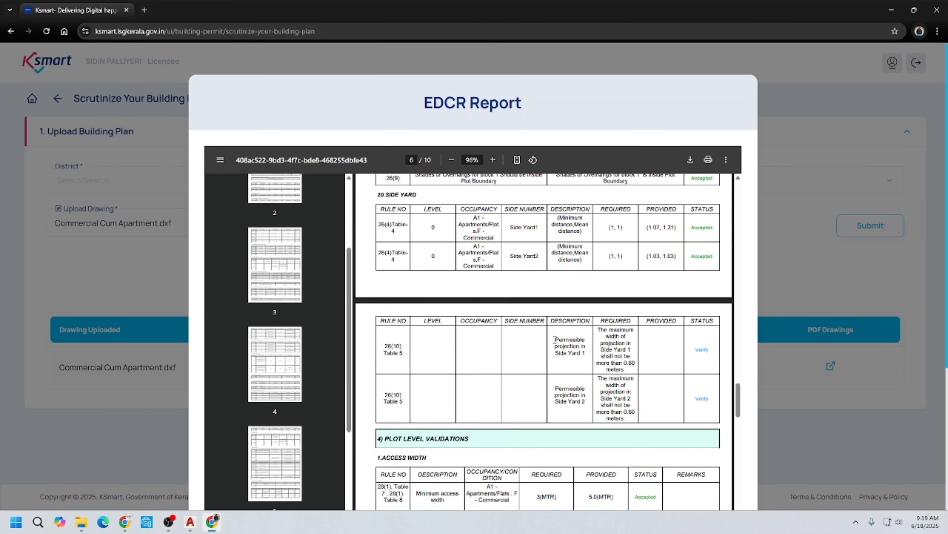
scroll(554, 338, down, 10)
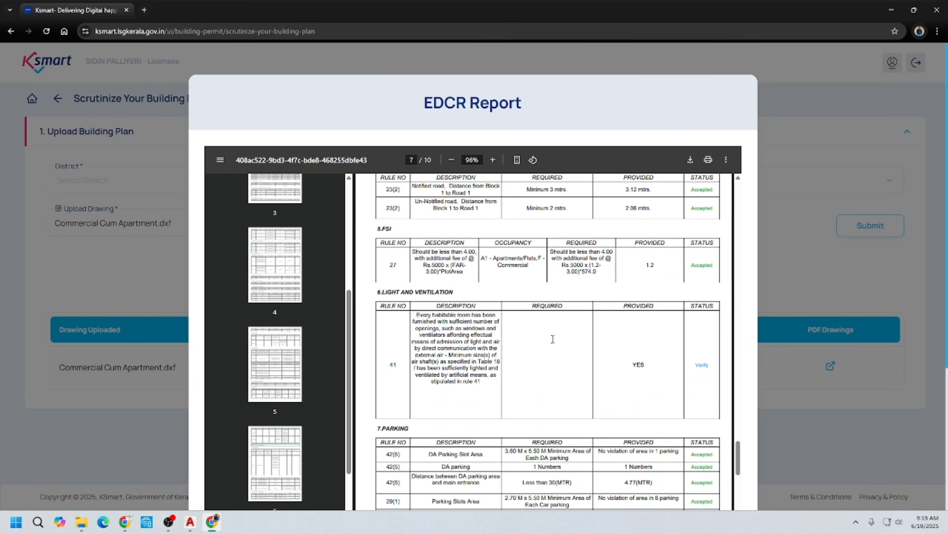
scroll(553, 339, down, 8)
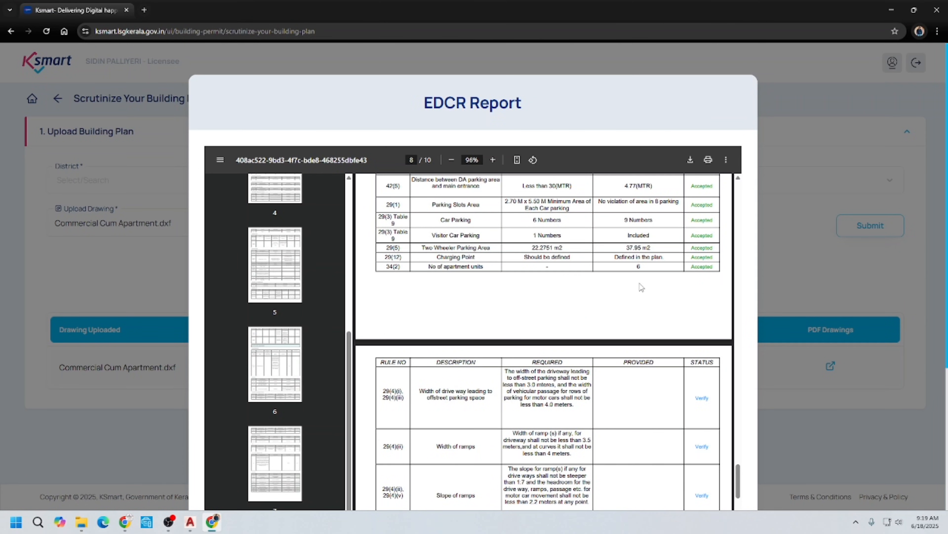
scroll(602, 310, up, 20)
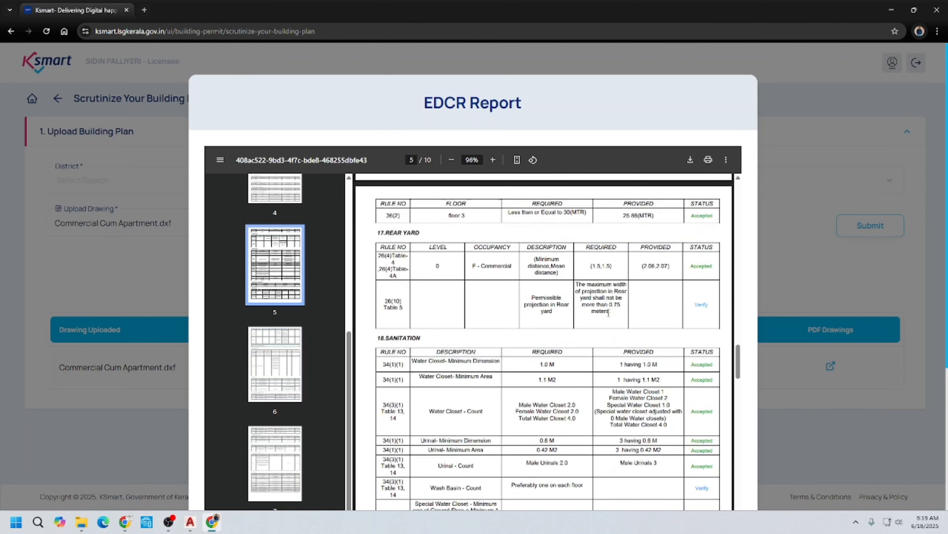
scroll(607, 315, up, 20)
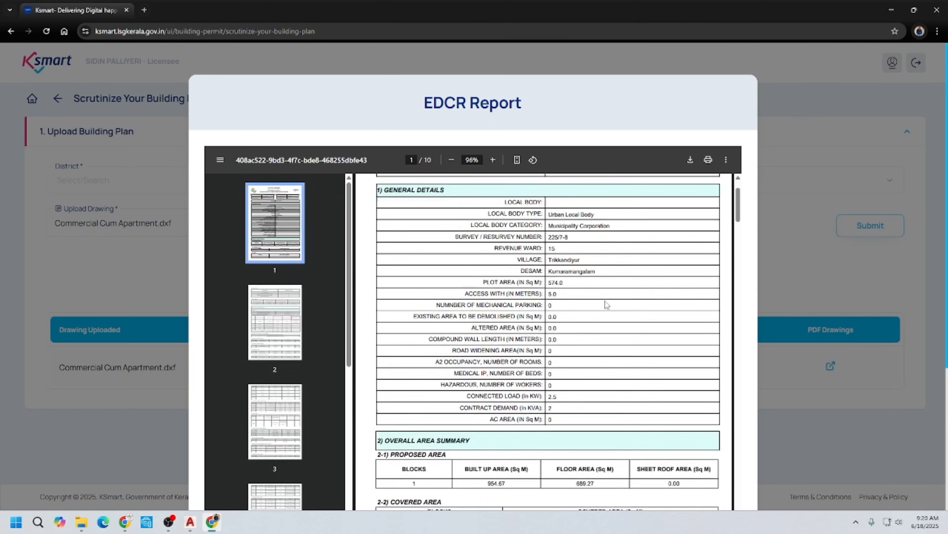
scroll(605, 311, down, 4)
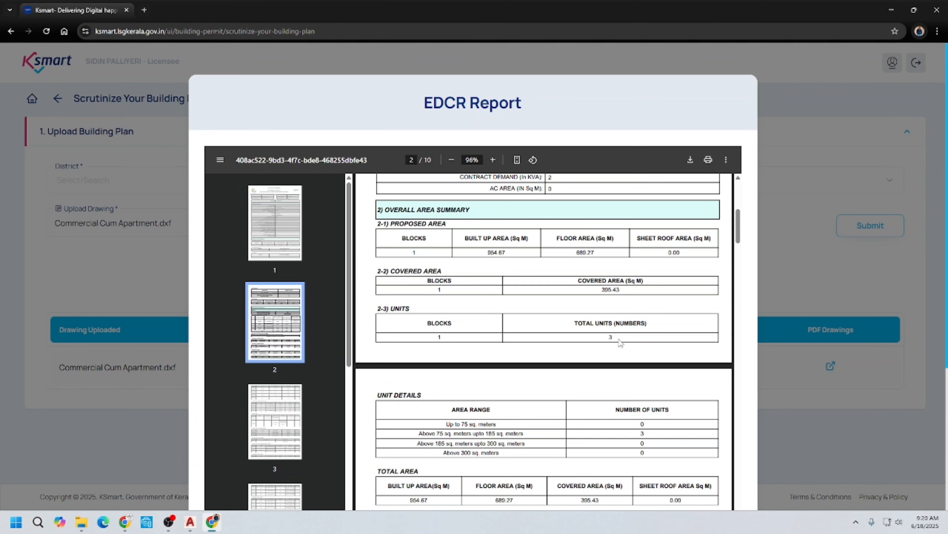
Switch to AutoCAD, look over the floor plans and sheets of the Commercial Cum Apartment drawing, and save it.
click(213, 525)
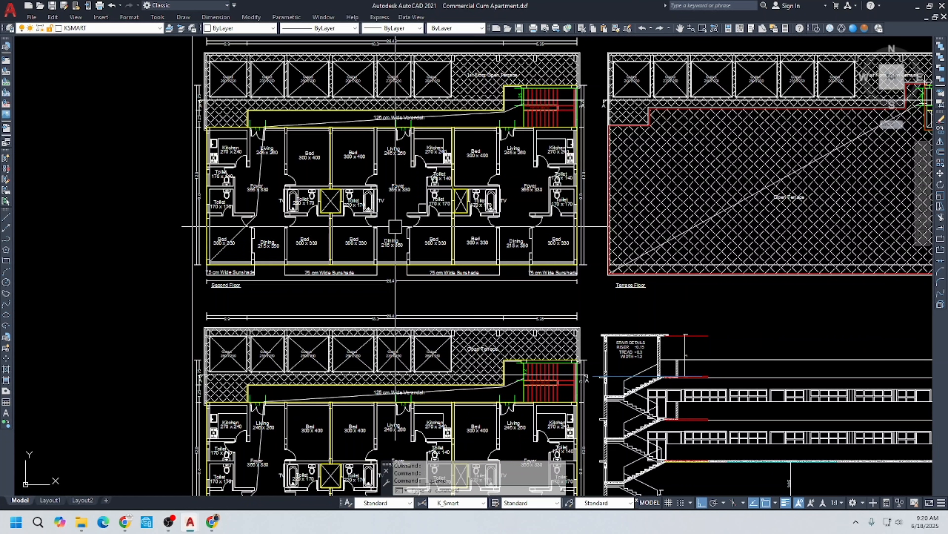
scroll(396, 203, up, 5)
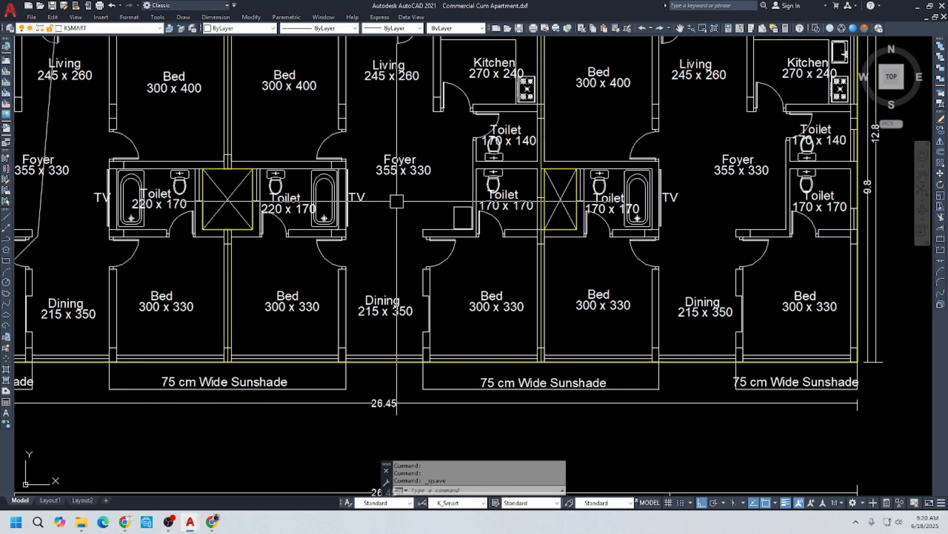
middle_drag(407, 193, 398, 223)
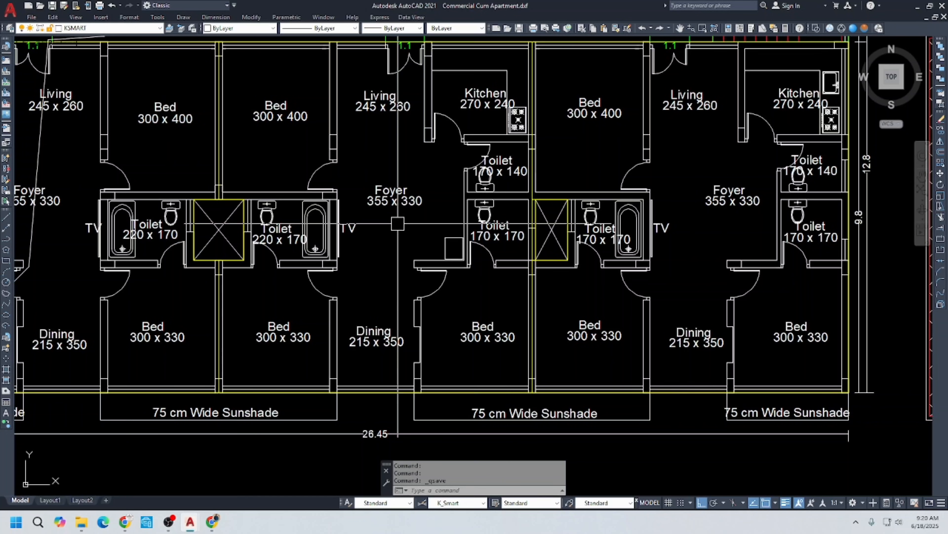
scroll(397, 224, down, 10)
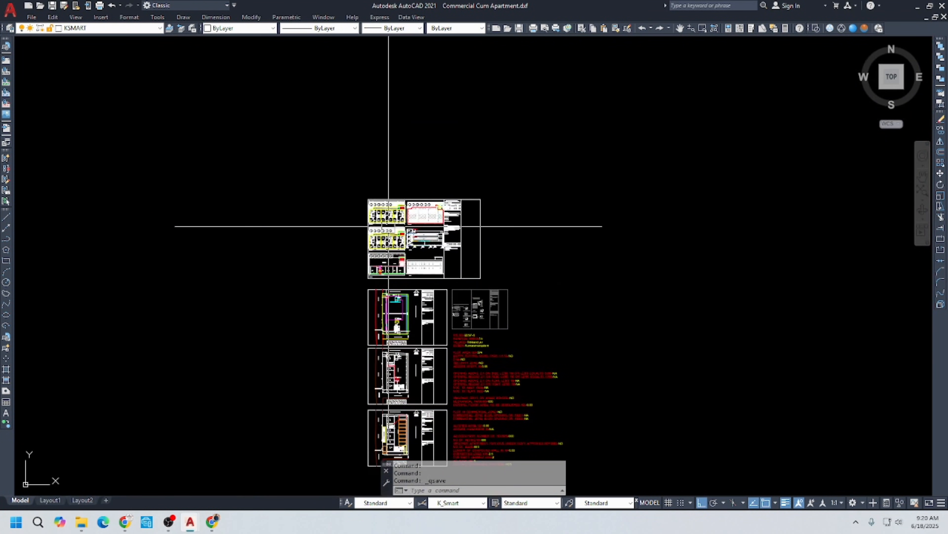
click(309, 118)
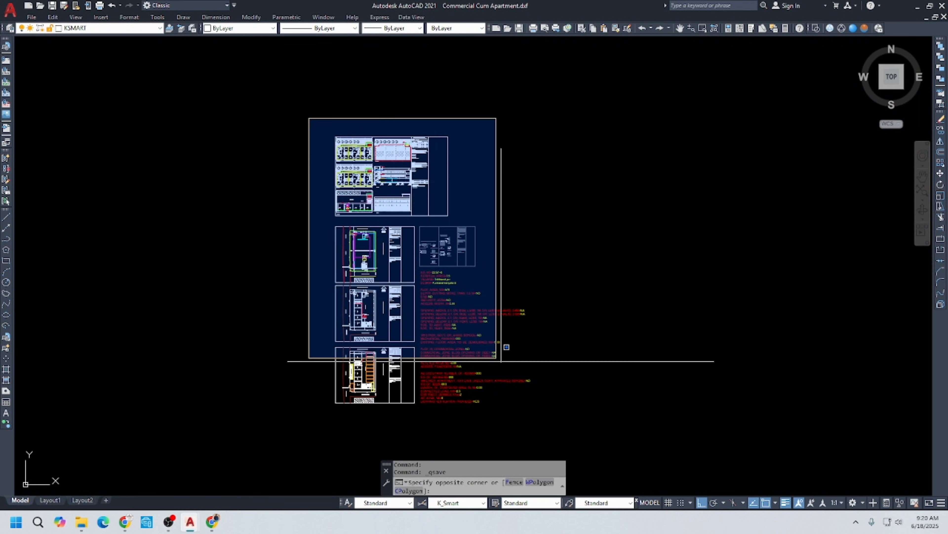
key(Escape)
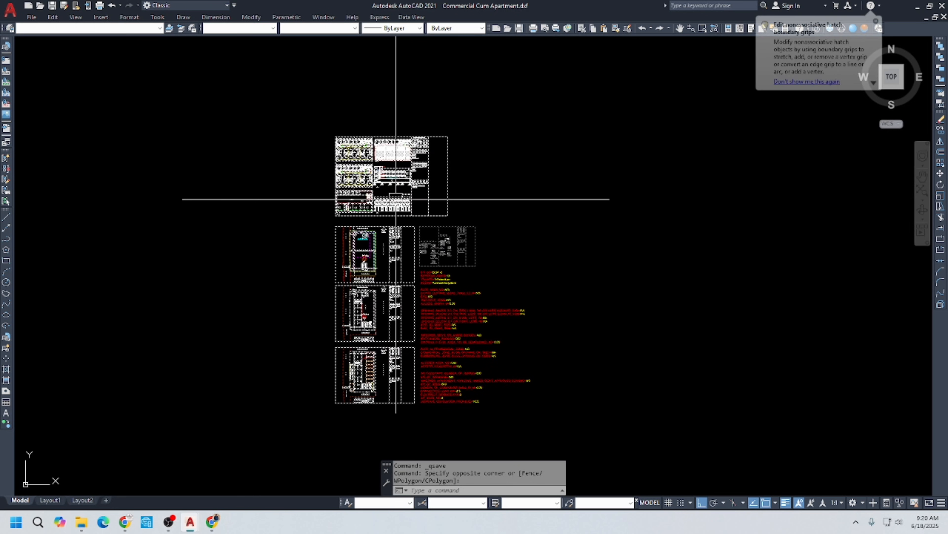
scroll(400, 185, up, 4)
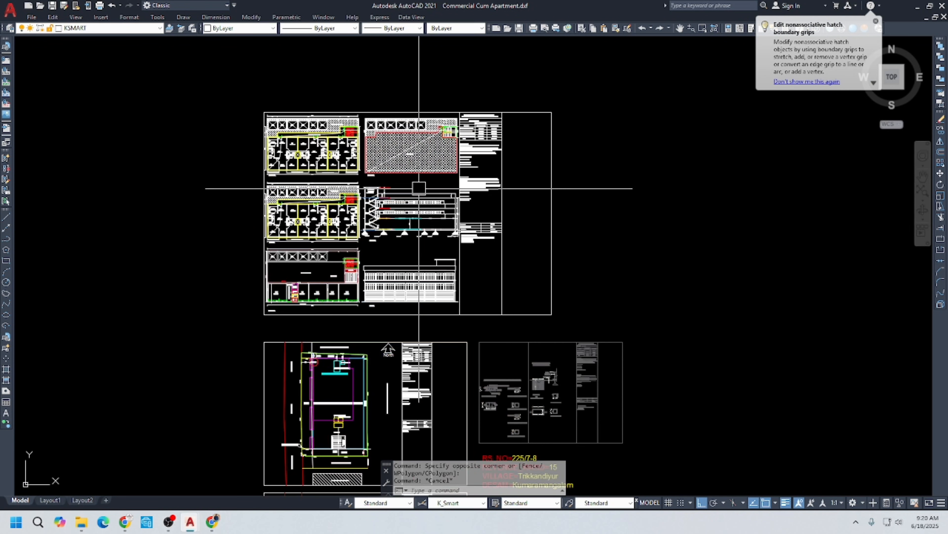
key(ctrl+s)
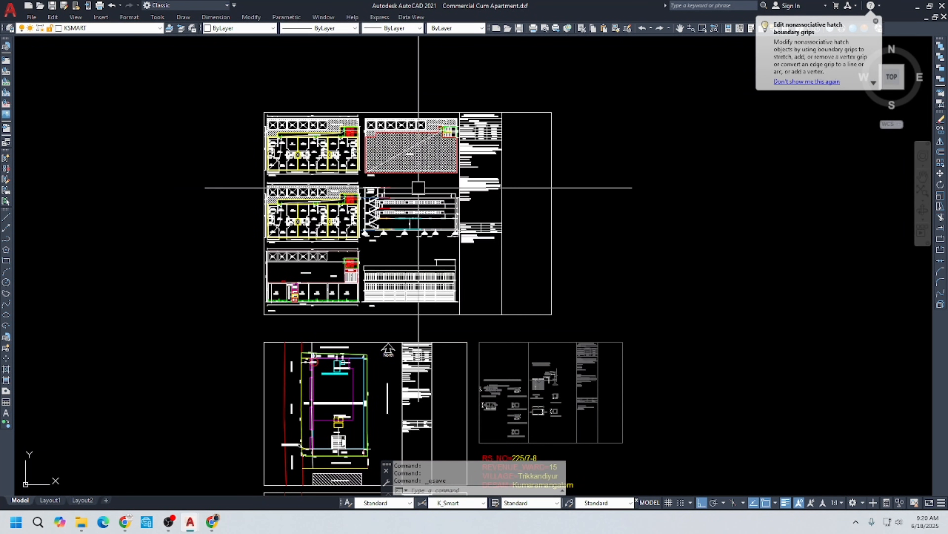
scroll(420, 181, up, 2)
scroll(407, 179, up, 2)
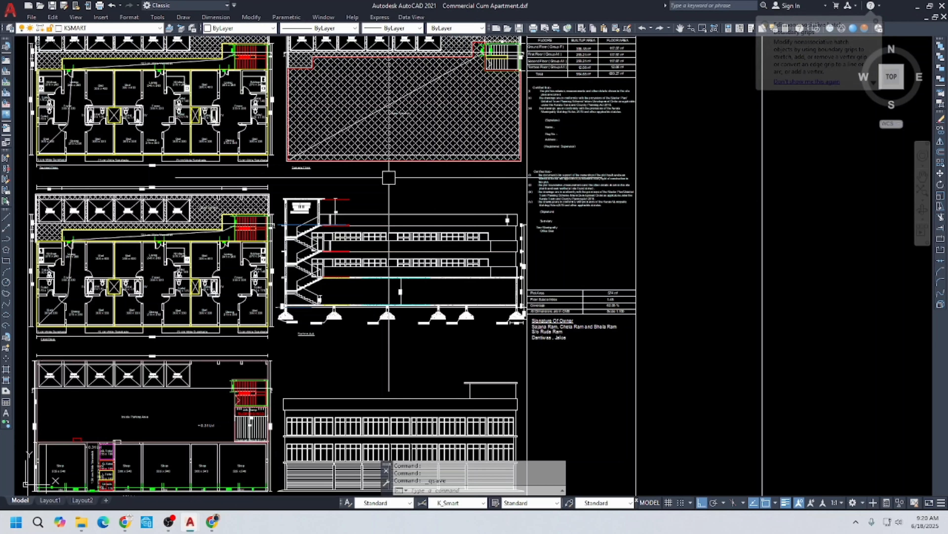